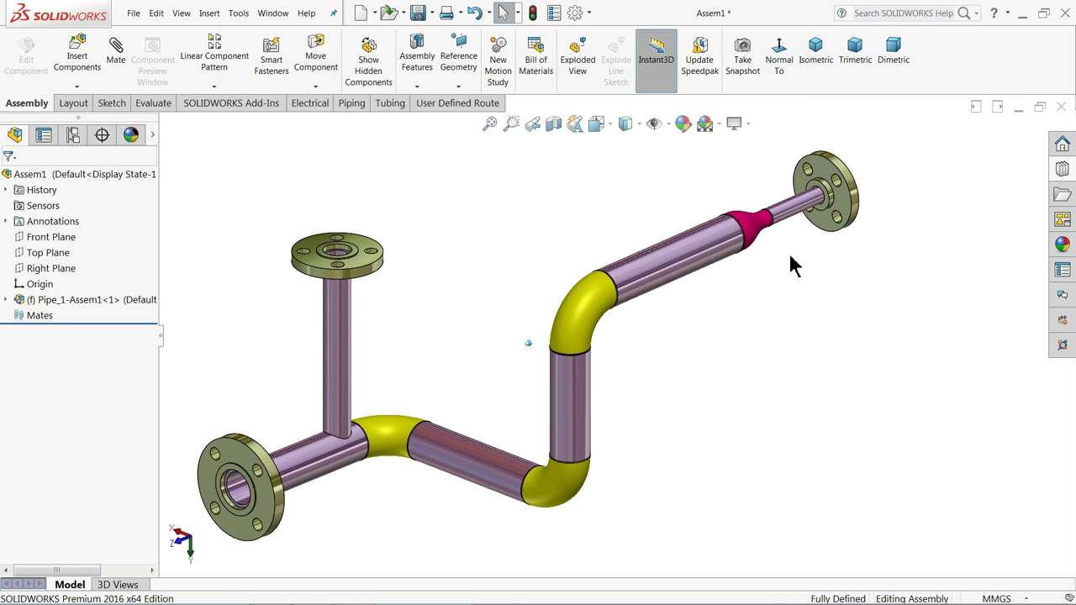
Step: Browse the Design Library's routing folder contents
{"action": "left_click", "coordinate": [1062, 169]}
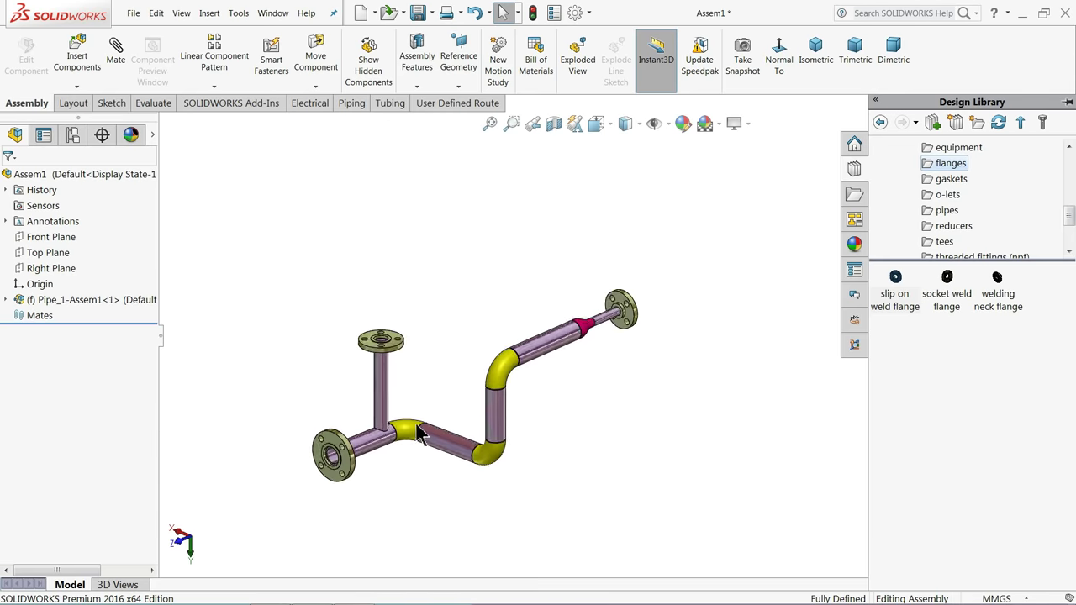
{"action": "left_click_drag", "start_coordinate": [1063, 223], "coordinate": [1069, 177]}
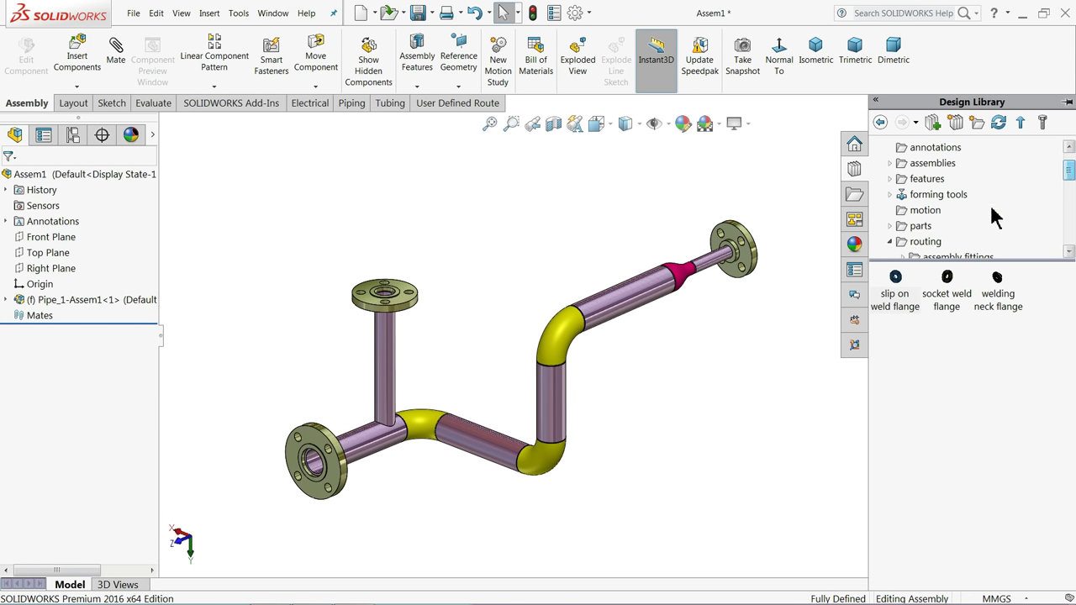
{"action": "left_click", "coordinate": [920, 241]}
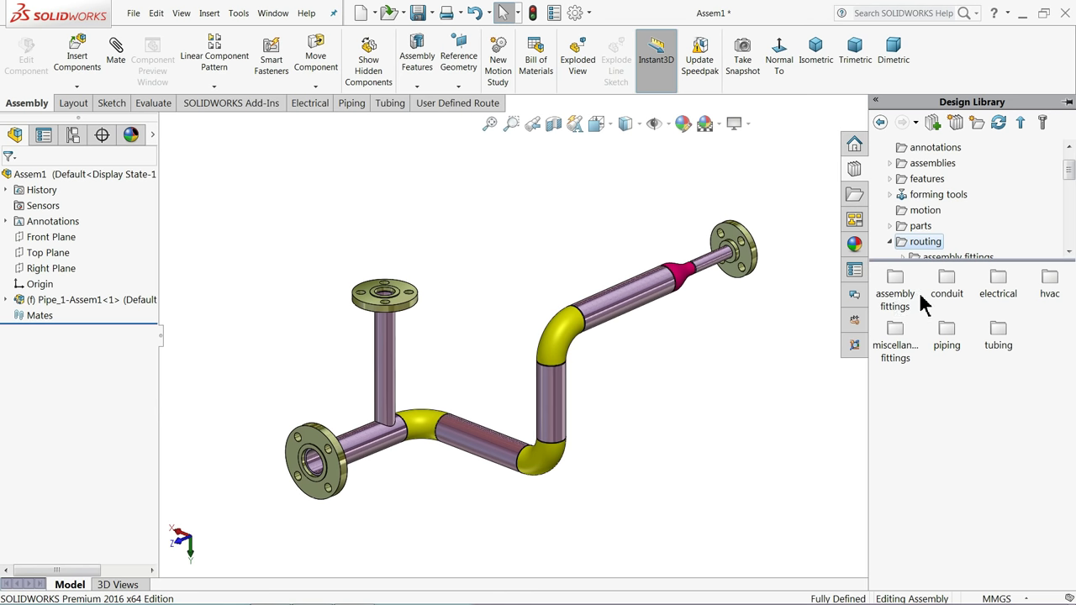
{"action": "scroll", "coordinate": [470, 377], "scroll_direction": "down", "scroll_amount": 4}
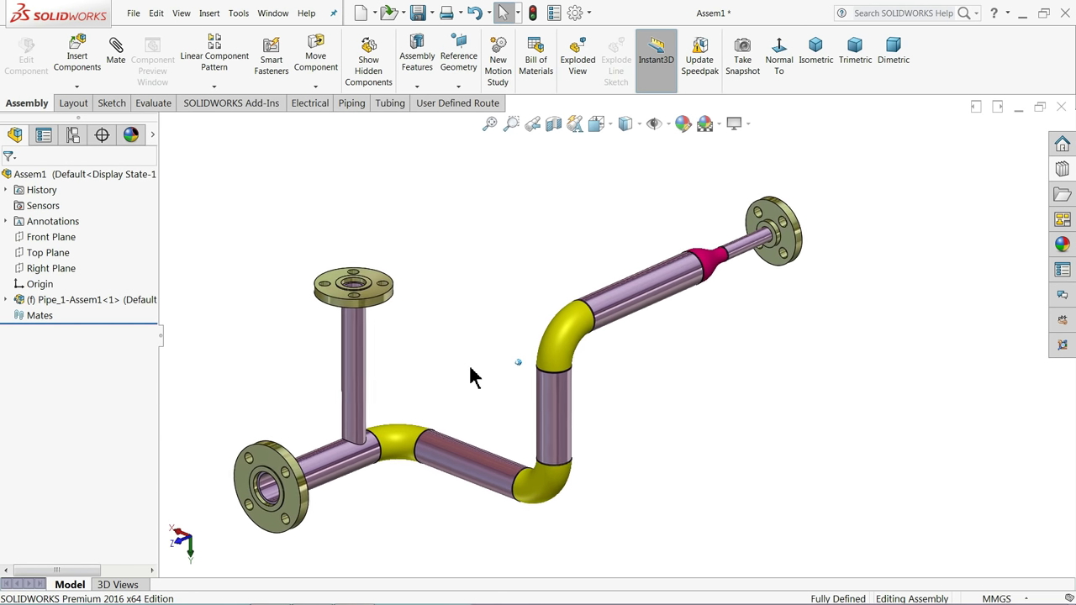
{"action": "scroll", "coordinate": [470, 377], "scroll_direction": "down", "scroll_amount": 1}
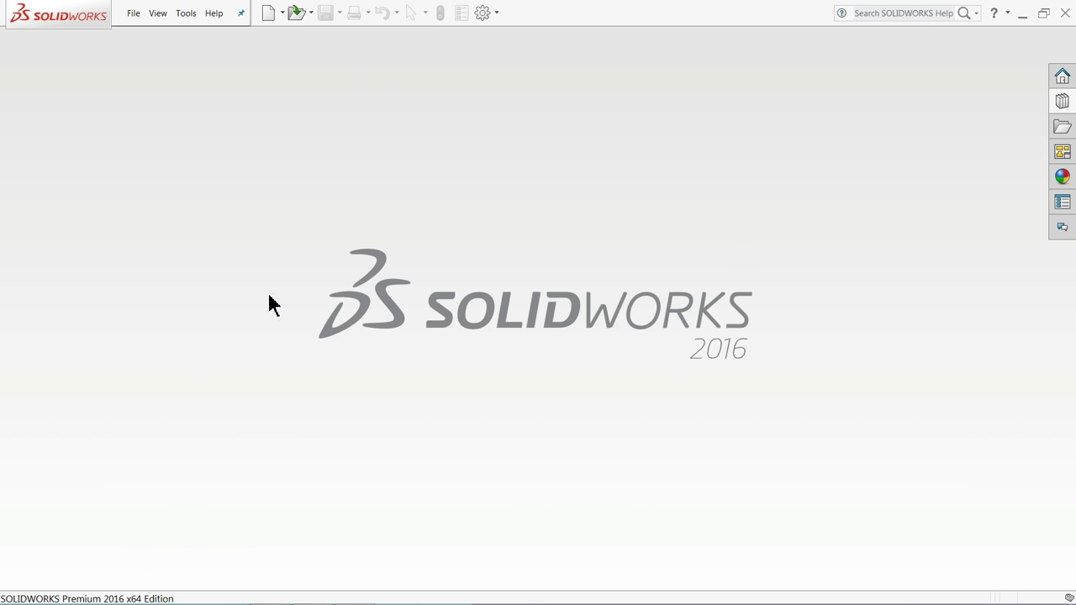
Step: Create a new Assembly document and skip inserting a first component
{"action": "left_click", "coordinate": [133, 20]}
{"action": "left_click", "coordinate": [144, 34]}
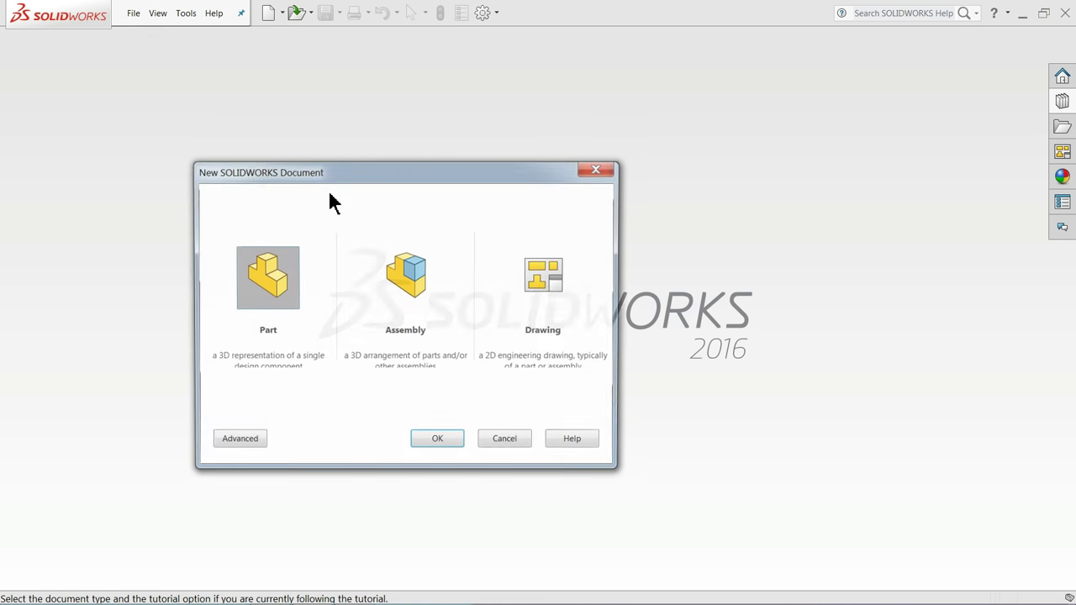
{"action": "left_click", "coordinate": [411, 285]}
{"action": "left_click", "coordinate": [431, 443]}
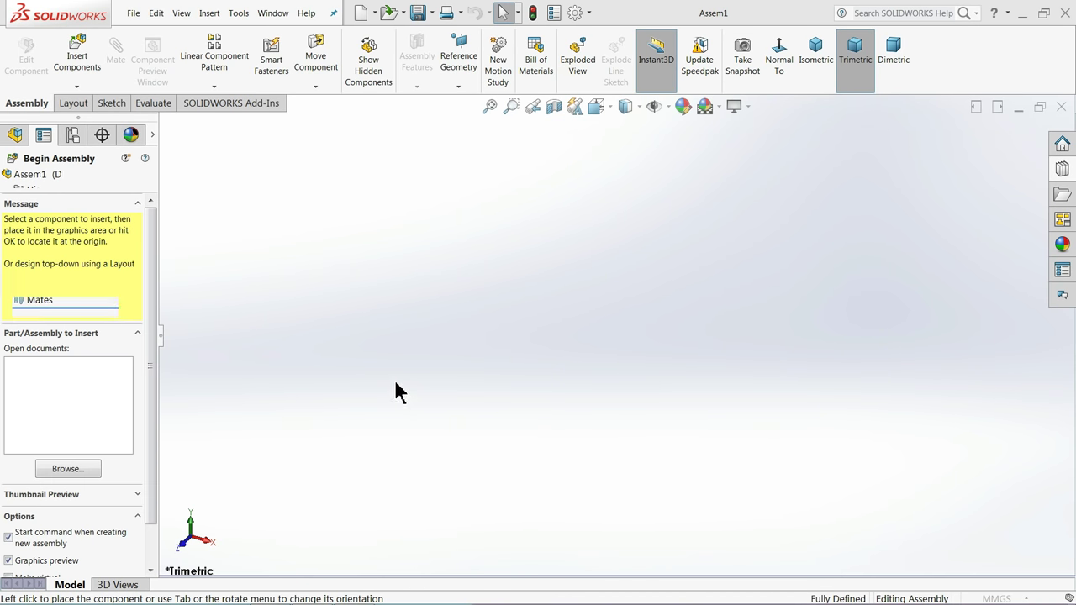
{"action": "left_click", "coordinate": [31, 179]}
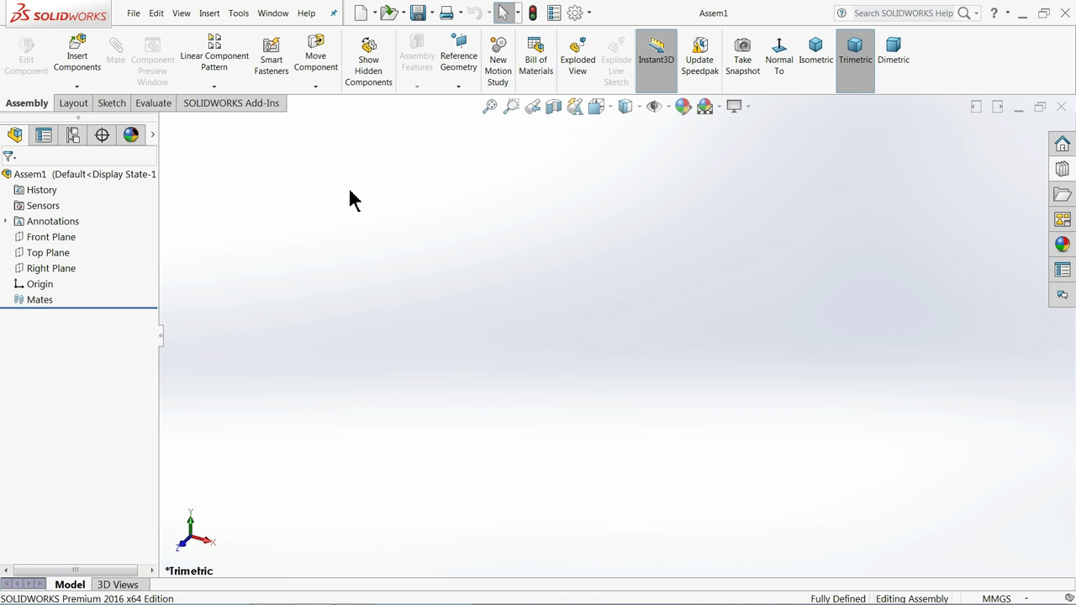
Step: Enable the SOLIDWORKS Routing add-in and continue loading it past the warning
{"action": "left_click", "coordinate": [589, 13]}
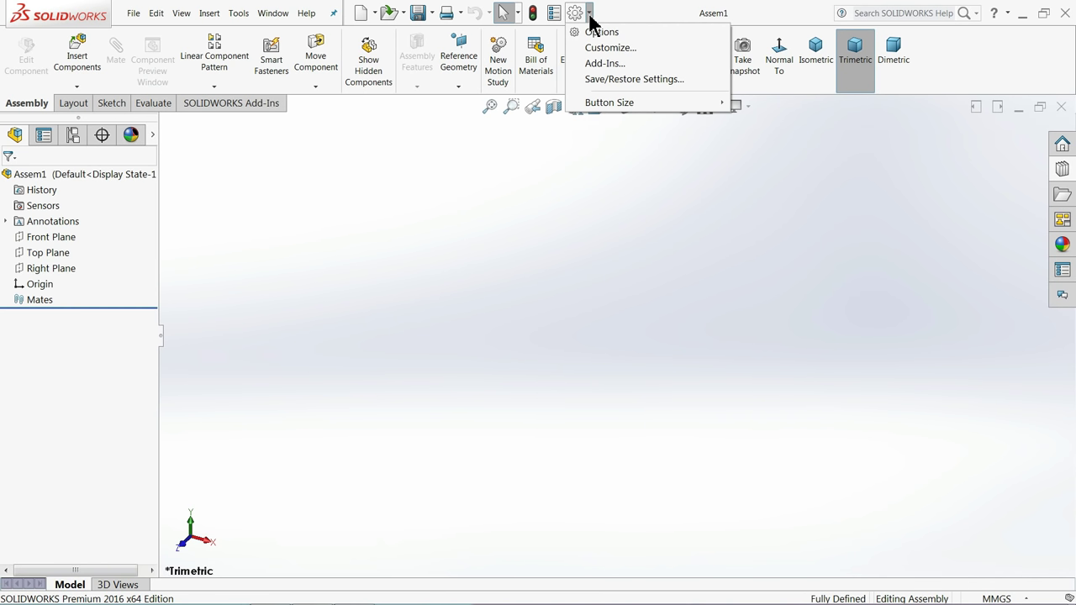
{"action": "left_click", "coordinate": [600, 64]}
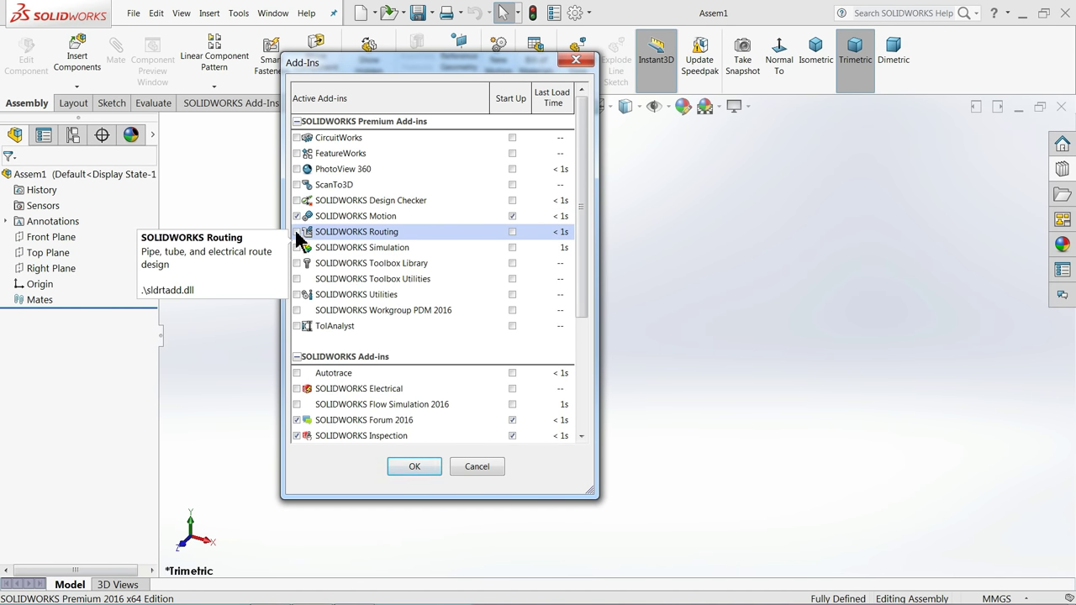
{"action": "left_click", "coordinate": [296, 232]}
{"action": "left_click", "coordinate": [410, 472]}
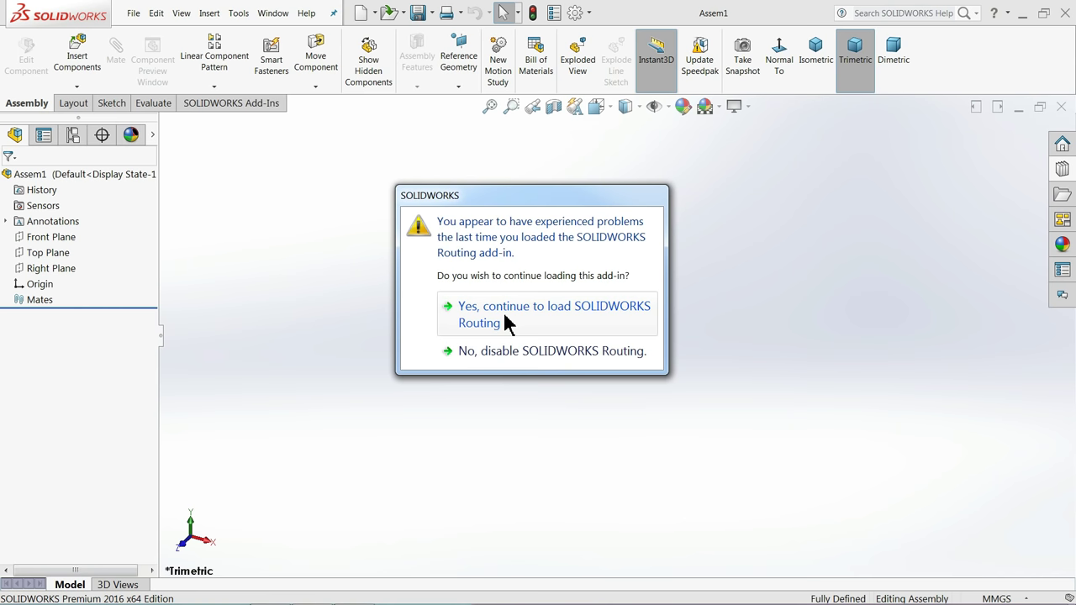
{"action": "left_click", "coordinate": [476, 323]}
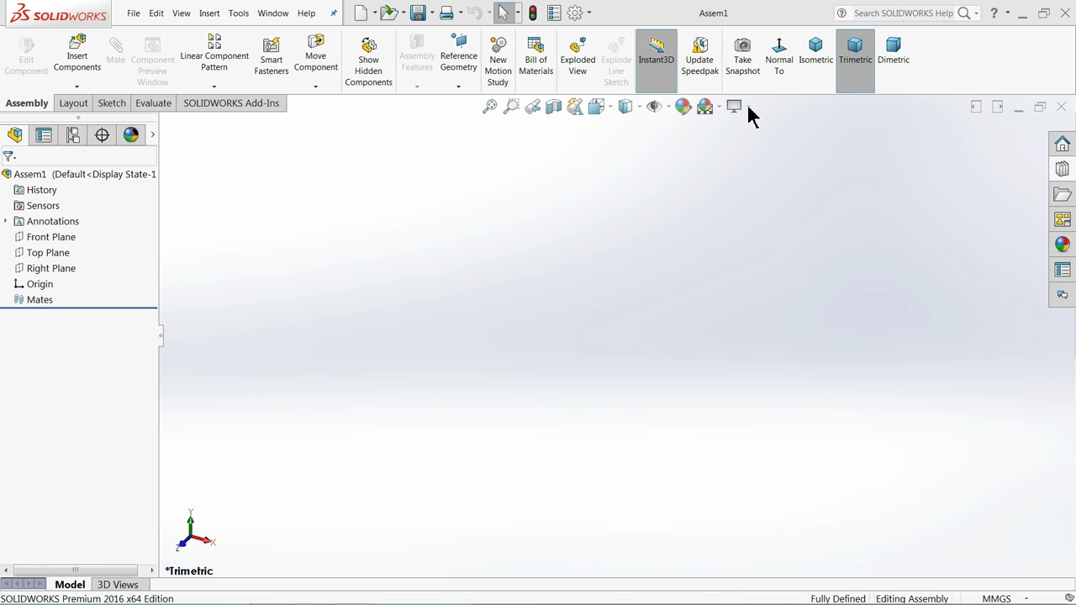
Step: Apply the Plain White scene, raise shaded and wireframe image quality toward High, and open the Design Library
{"action": "left_click", "coordinate": [721, 128]}
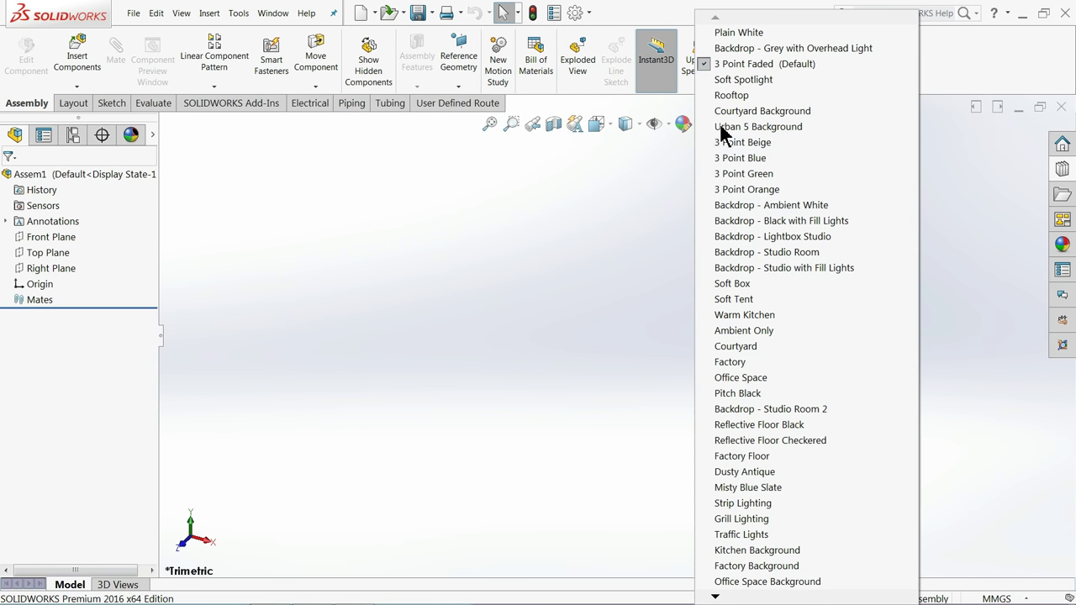
{"action": "left_click", "coordinate": [724, 31]}
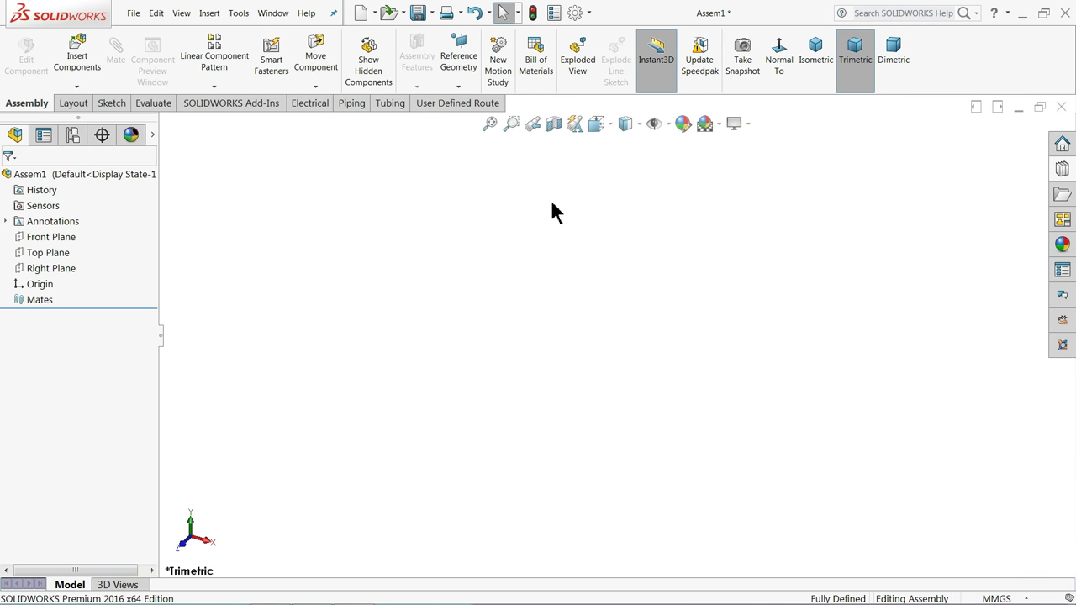
{"action": "left_click", "coordinate": [577, 13]}
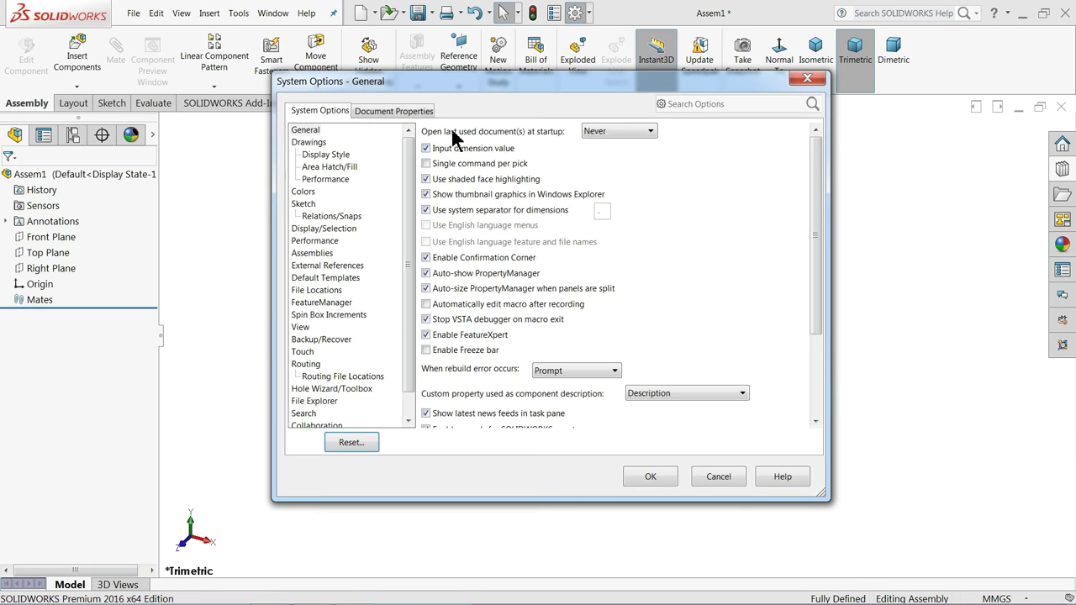
{"action": "left_click", "coordinate": [394, 110]}
{"action": "left_click", "coordinate": [317, 253]}
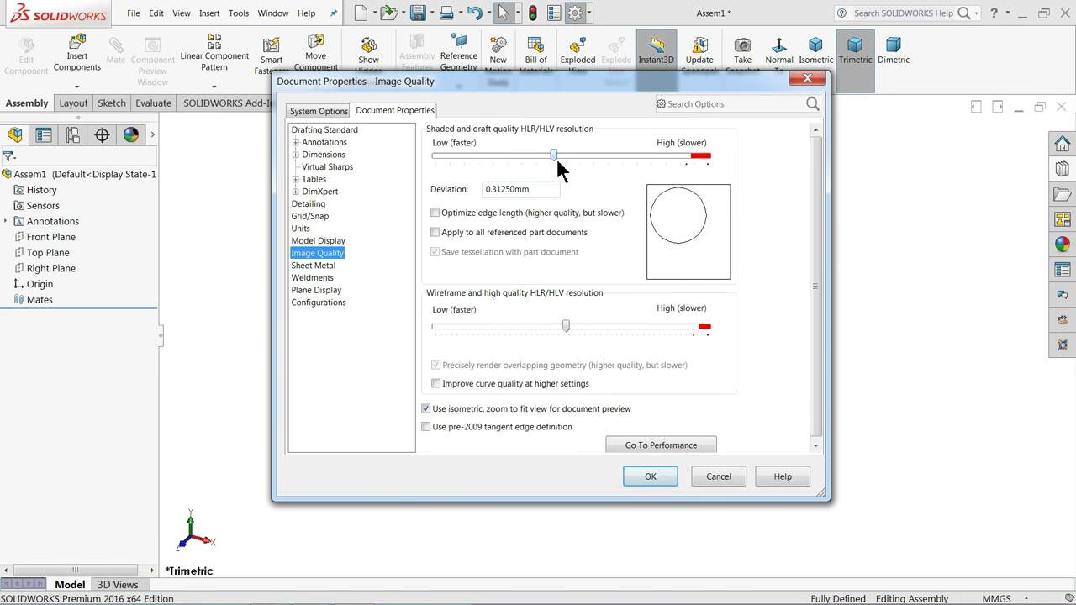
{"action": "mouse_move", "coordinate": [559, 156]}
{"action": "left_mouse_down"}
{"action": "mouse_move", "coordinate": [679, 157]}
{"action": "mouse_move", "coordinate": [683, 170]}
{"action": "left_mouse_up"}
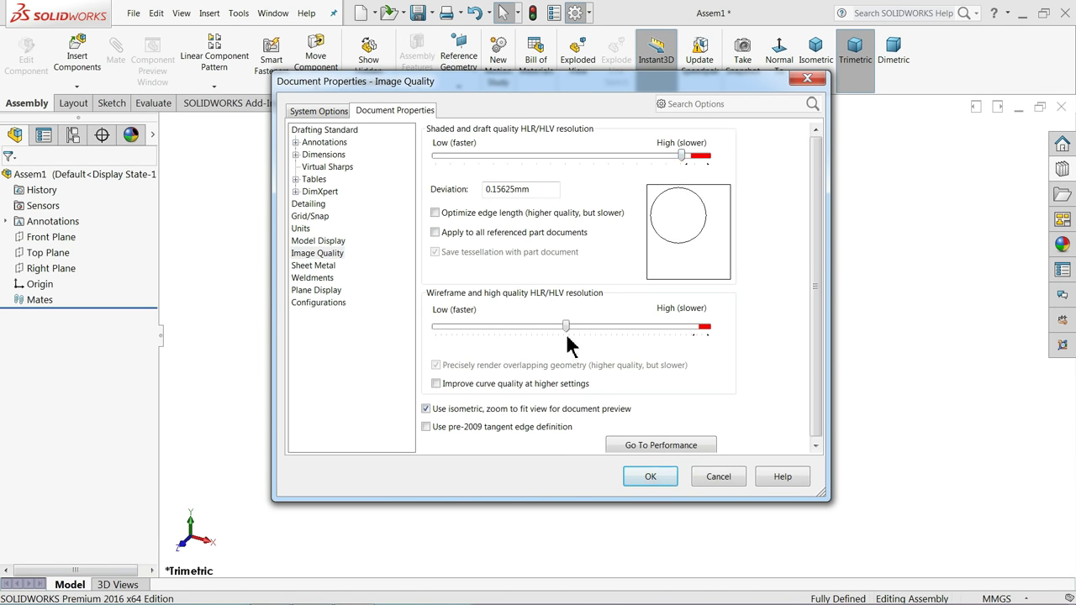
{"action": "left_click_drag", "start_coordinate": [566, 328], "coordinate": [687, 354]}
{"action": "left_click", "coordinate": [649, 476]}
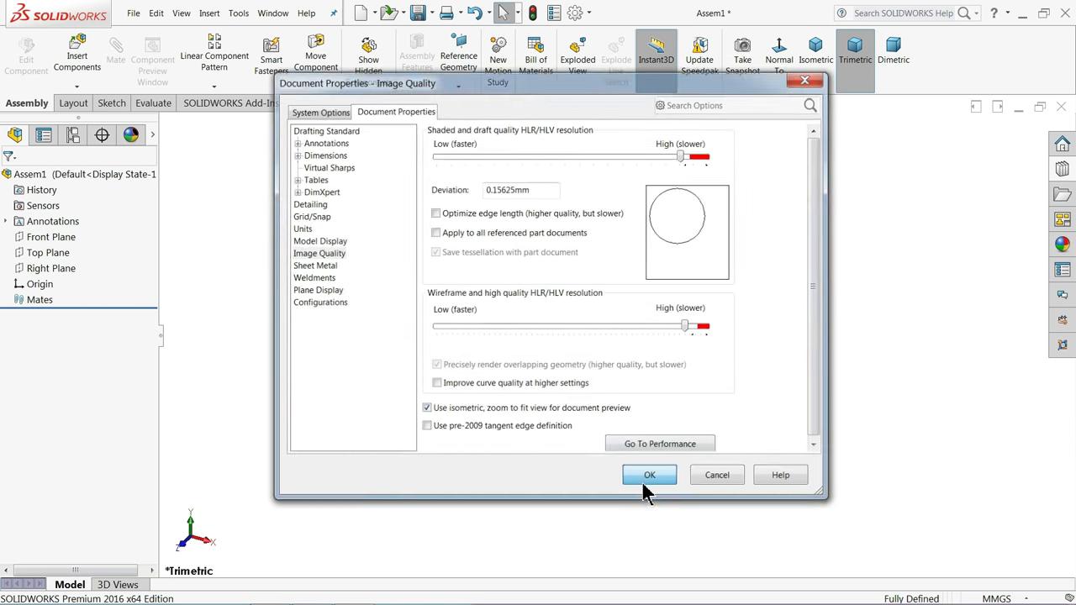
{"action": "left_click", "coordinate": [1060, 171]}
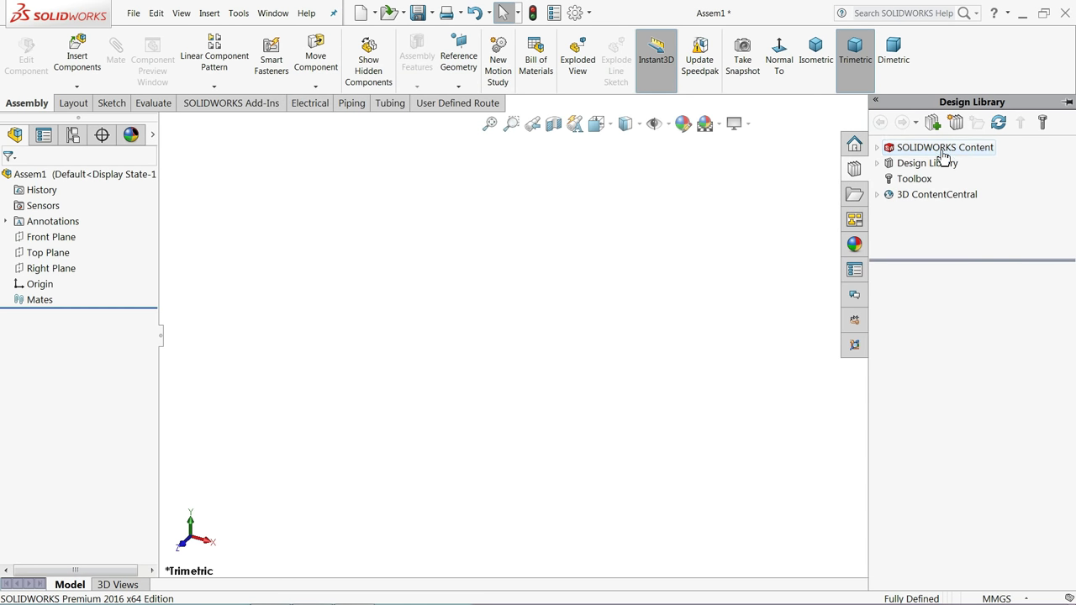
Step: Drag a slip-on weld flange from Design Library routing > piping > flanges into Assem1
{"action": "left_click", "coordinate": [878, 164]}
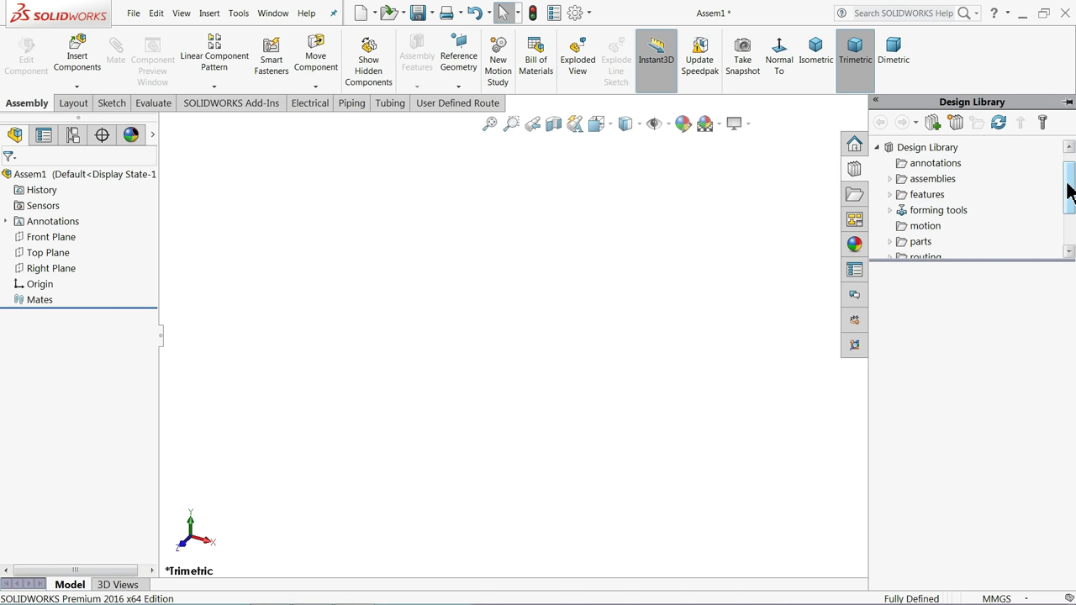
{"action": "left_click_drag", "start_coordinate": [1068, 192], "coordinate": [1068, 211]}
{"action": "left_click", "coordinate": [915, 195]}
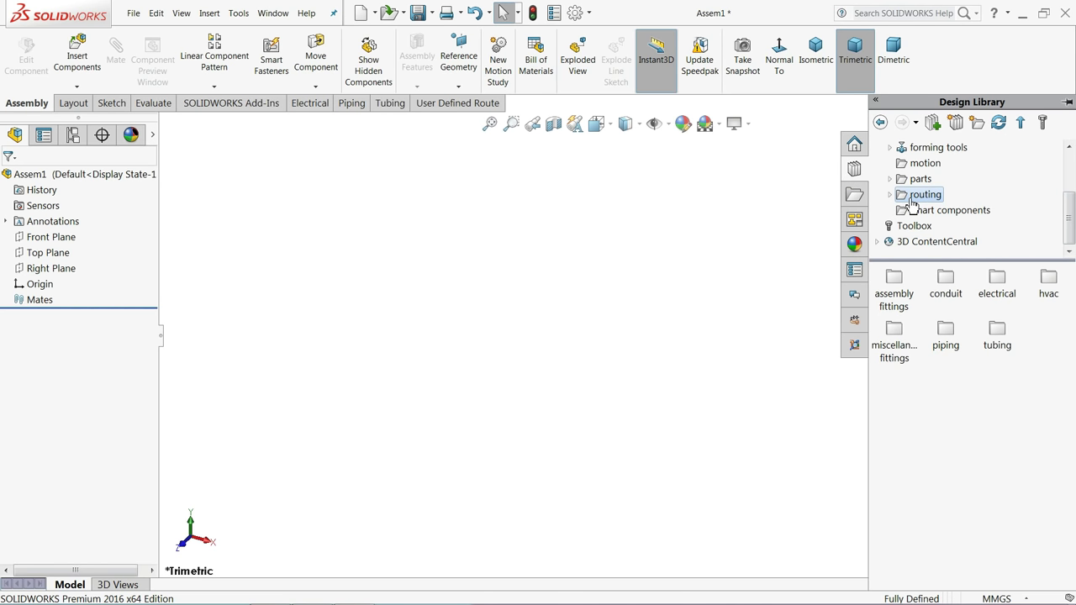
{"action": "left_click", "coordinate": [890, 195]}
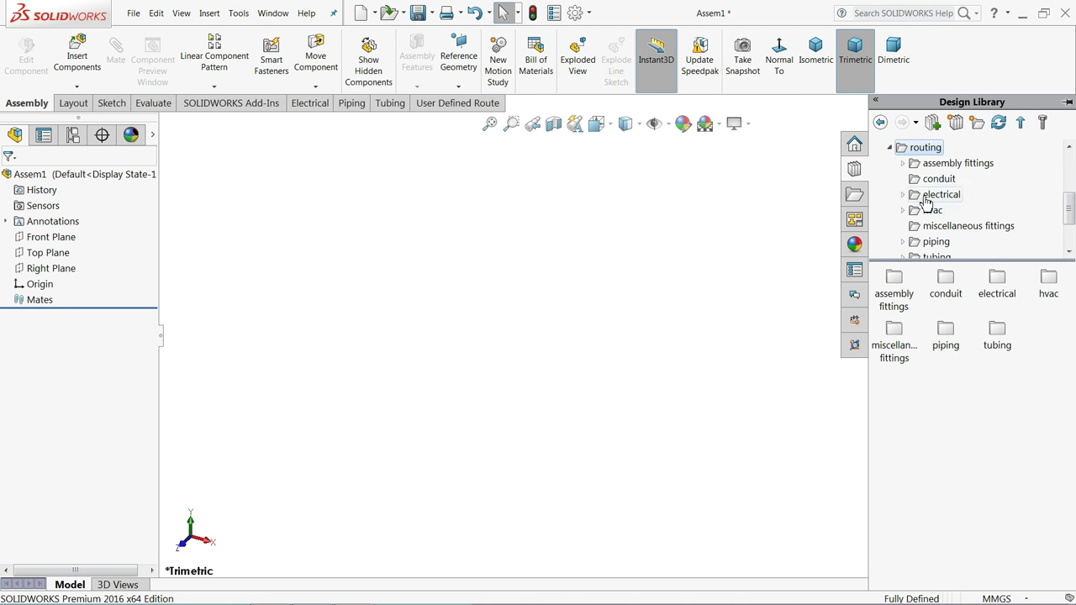
{"action": "left_click_drag", "start_coordinate": [1069, 212], "coordinate": [1070, 223]}
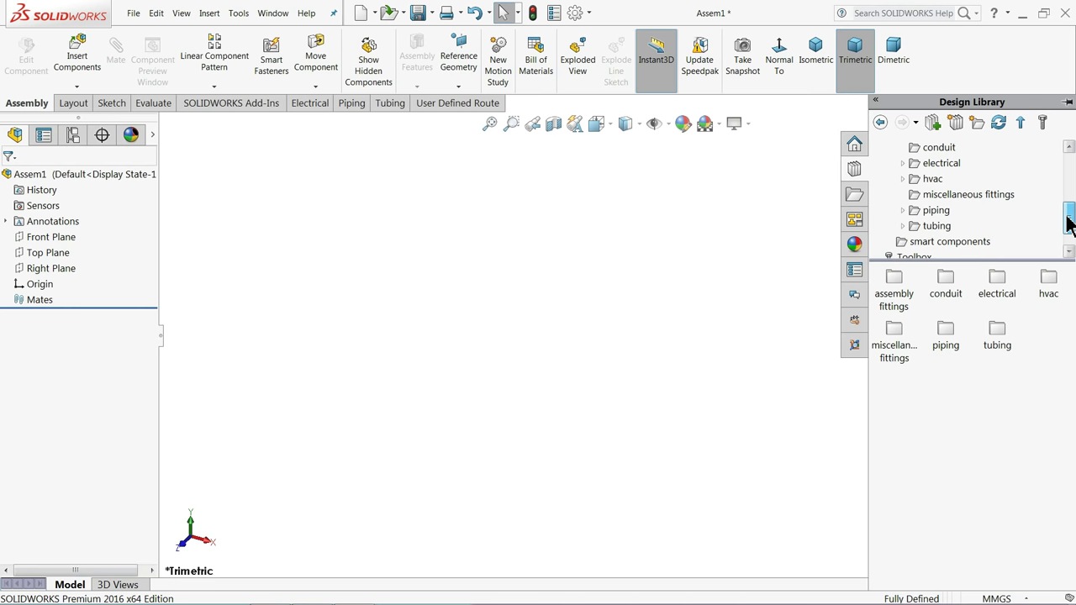
{"action": "left_click", "coordinate": [903, 211]}
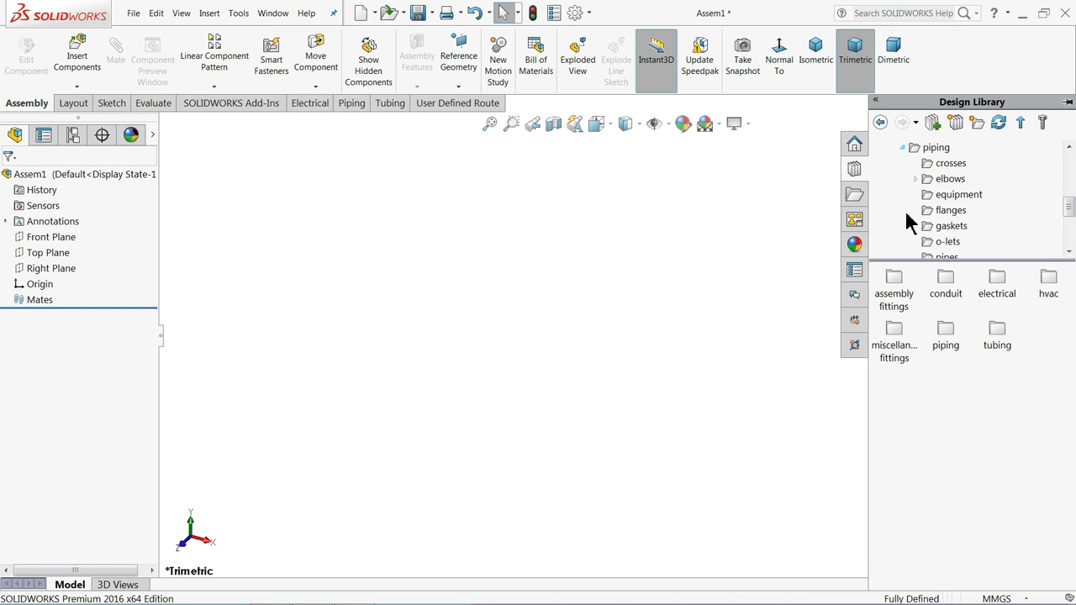
{"action": "left_click", "coordinate": [1069, 251]}
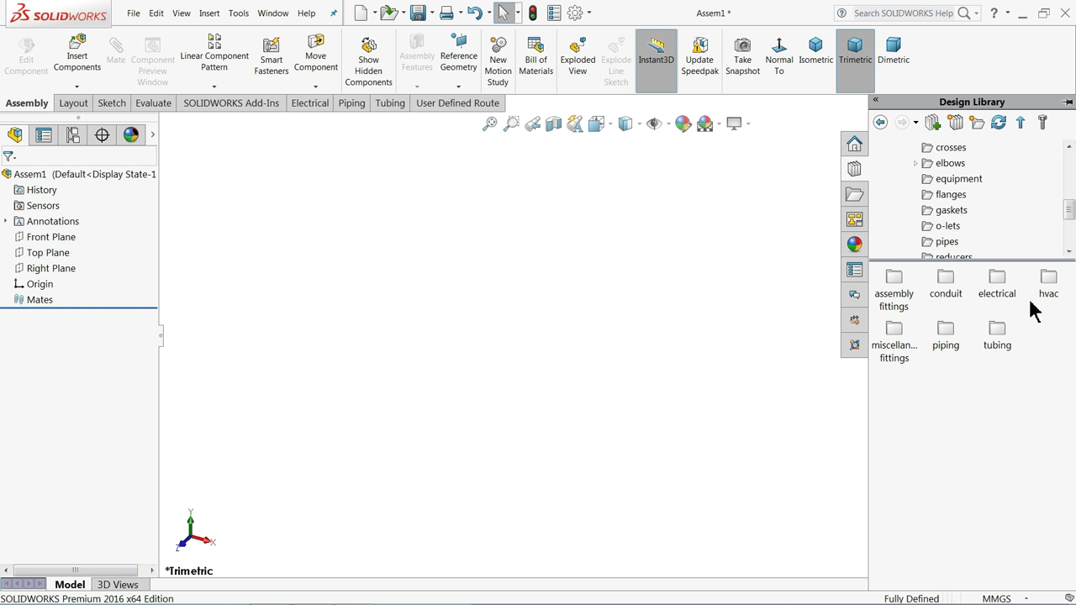
{"action": "left_click", "coordinate": [948, 200]}
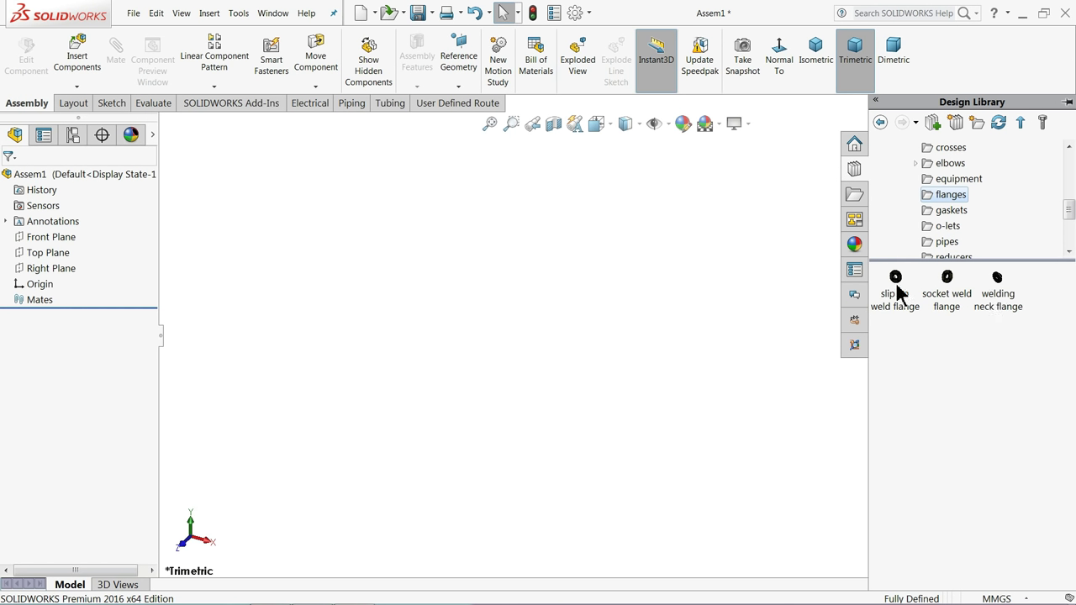
{"action": "mouse_move", "coordinate": [898, 294]}
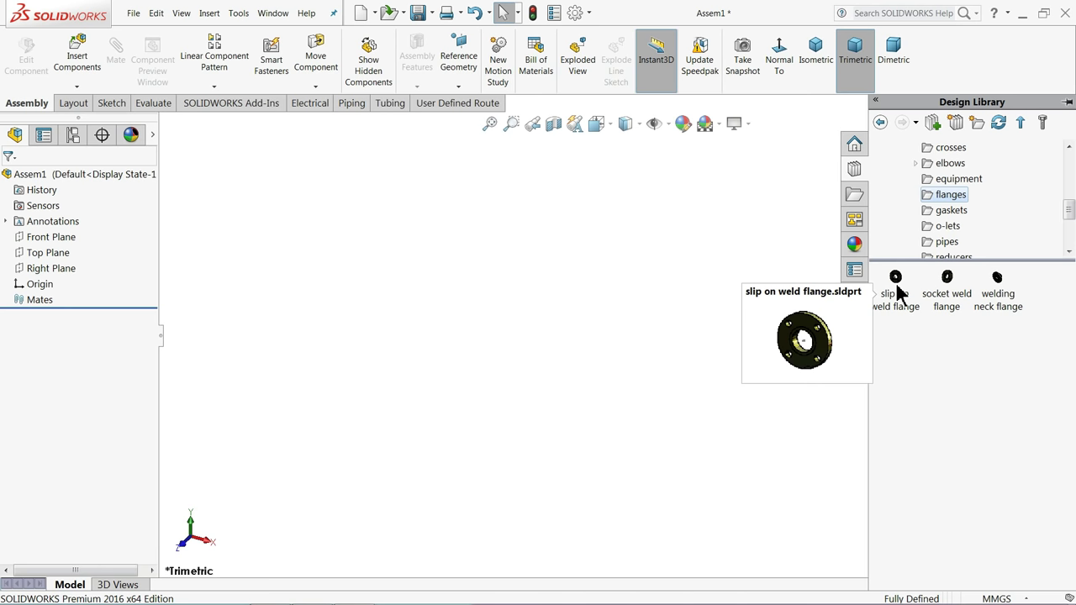
{"action": "left_click_drag", "start_coordinate": [895, 290], "coordinate": [537, 294]}
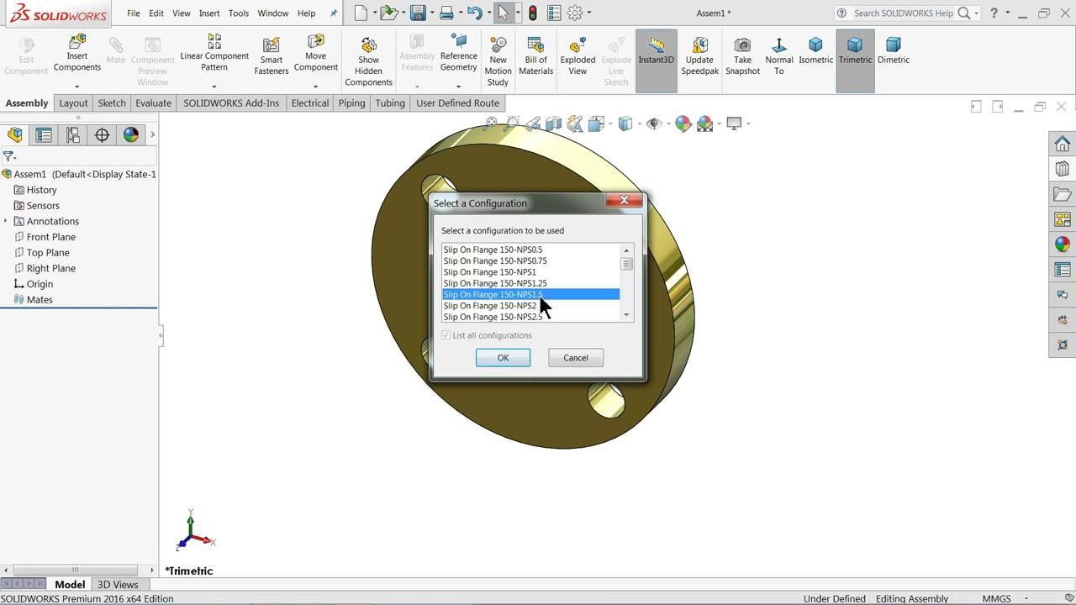
Step: Confirm the 150-NPS1.5 flange, save as Assem1, and accept default route properties
{"action": "left_click", "coordinate": [509, 363]}
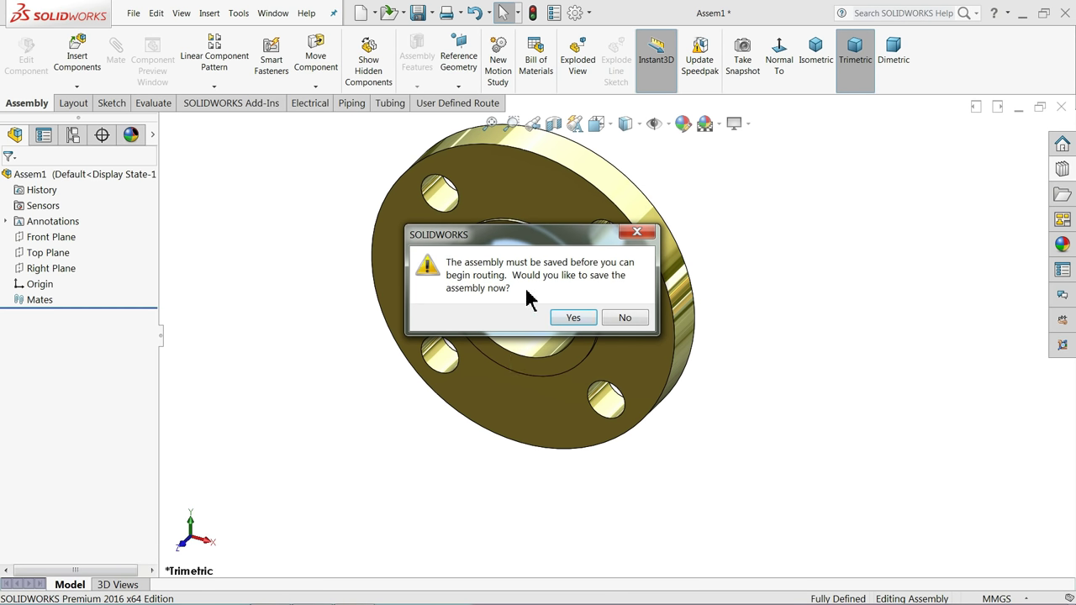
{"action": "left_click", "coordinate": [578, 322]}
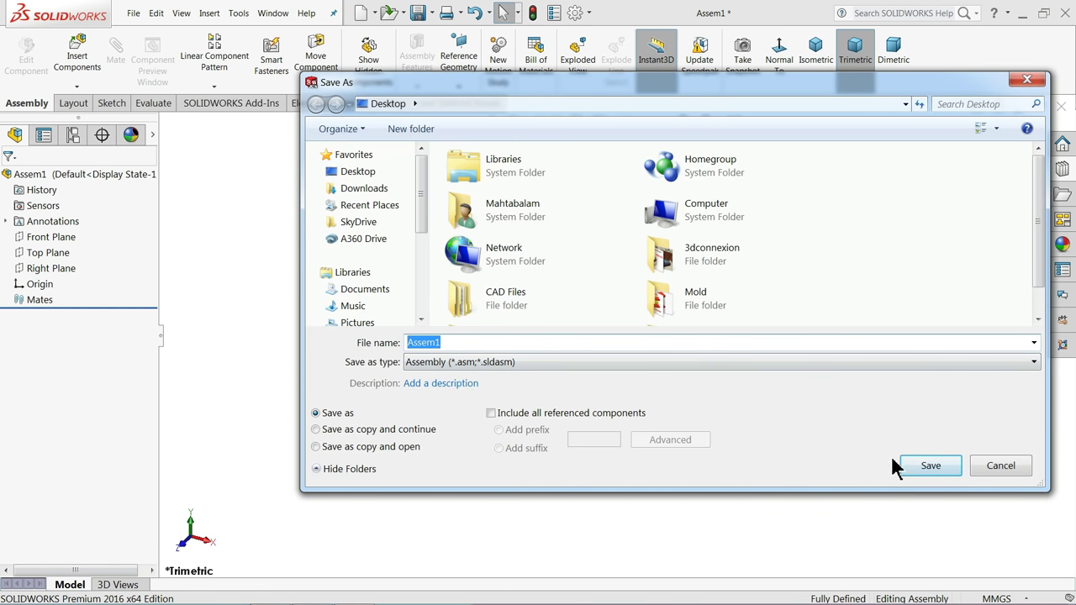
{"action": "left_click", "coordinate": [929, 467]}
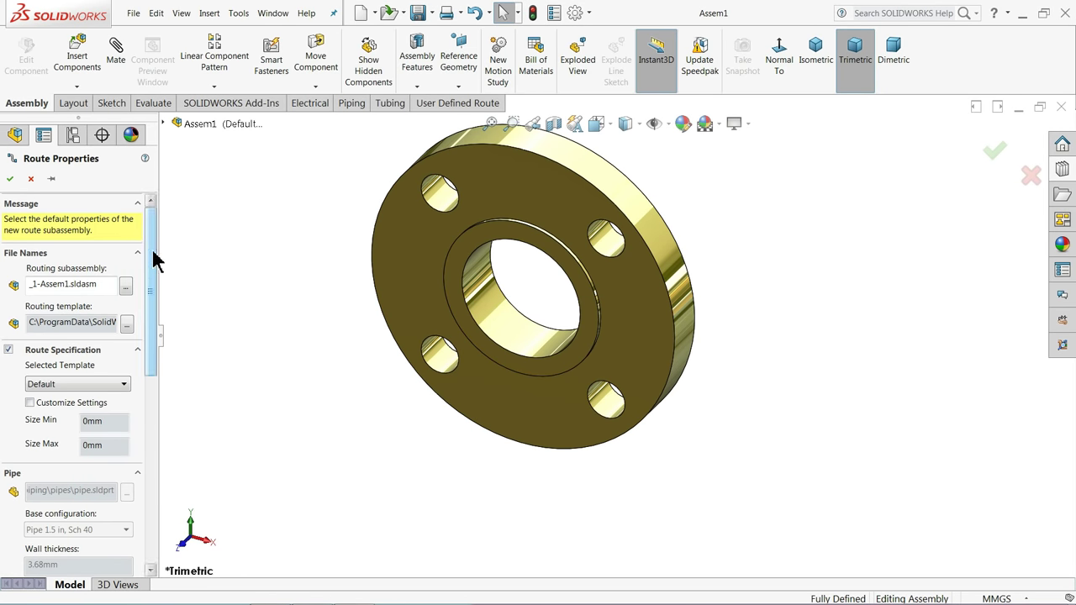
{"action": "mouse_move", "coordinate": [153, 260]}
{"action": "left_mouse_down"}
{"action": "mouse_move", "coordinate": [149, 379]}
{"action": "mouse_move", "coordinate": [142, 244]}
{"action": "left_mouse_up"}
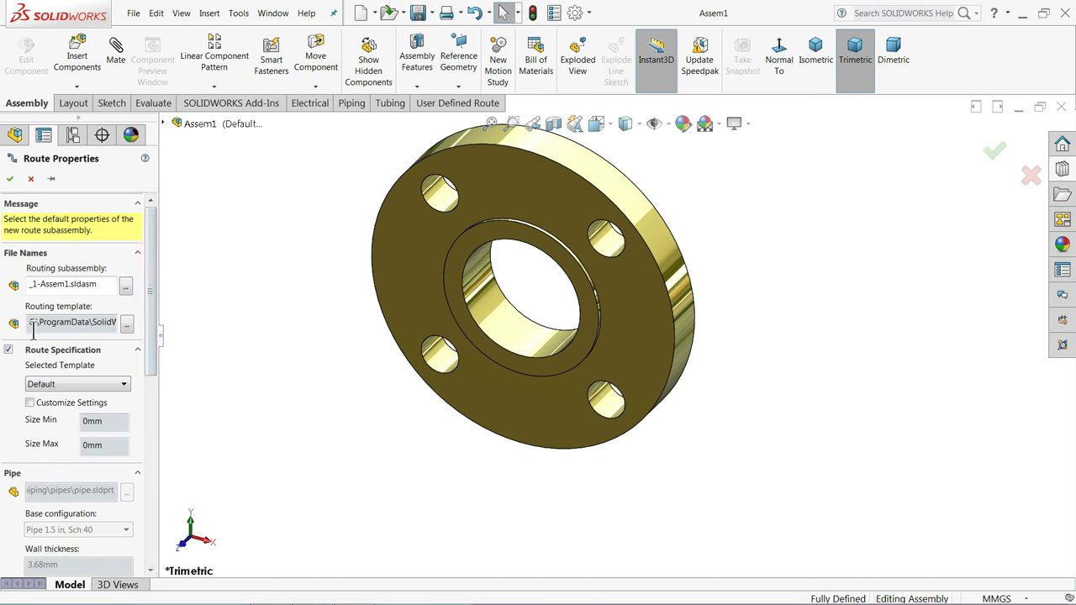
{"action": "left_click", "coordinate": [10, 180]}
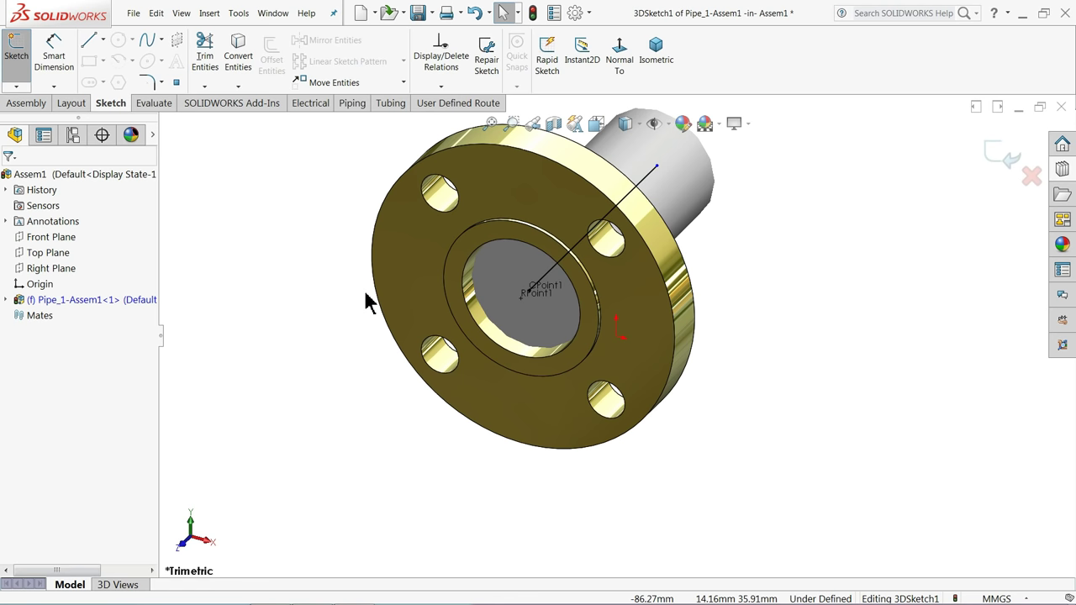
Step: Drag the route line's end point outward to Z -187.90mm to lengthen the pipe
{"action": "scroll", "coordinate": [670, 268], "scroll_direction": "up", "scroll_amount": 3}
{"action": "scroll", "coordinate": [681, 262], "scroll_direction": "down", "scroll_amount": 2}
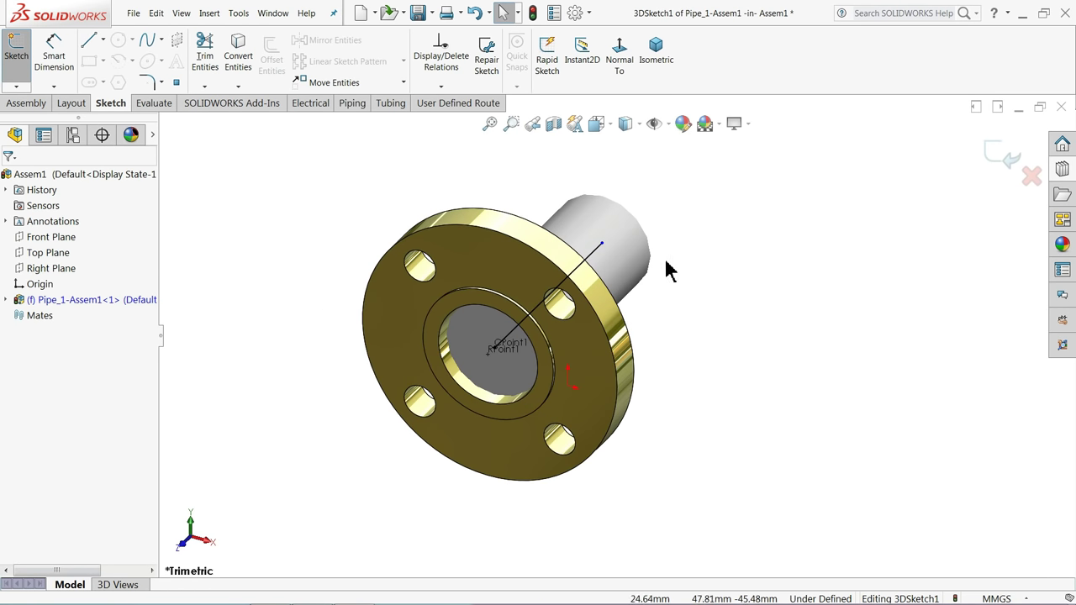
{"action": "middle_click_drag", "start_coordinate": [670, 267], "coordinate": [648, 269]}
{"action": "scroll", "coordinate": [648, 265], "scroll_direction": "up", "scroll_amount": 2}
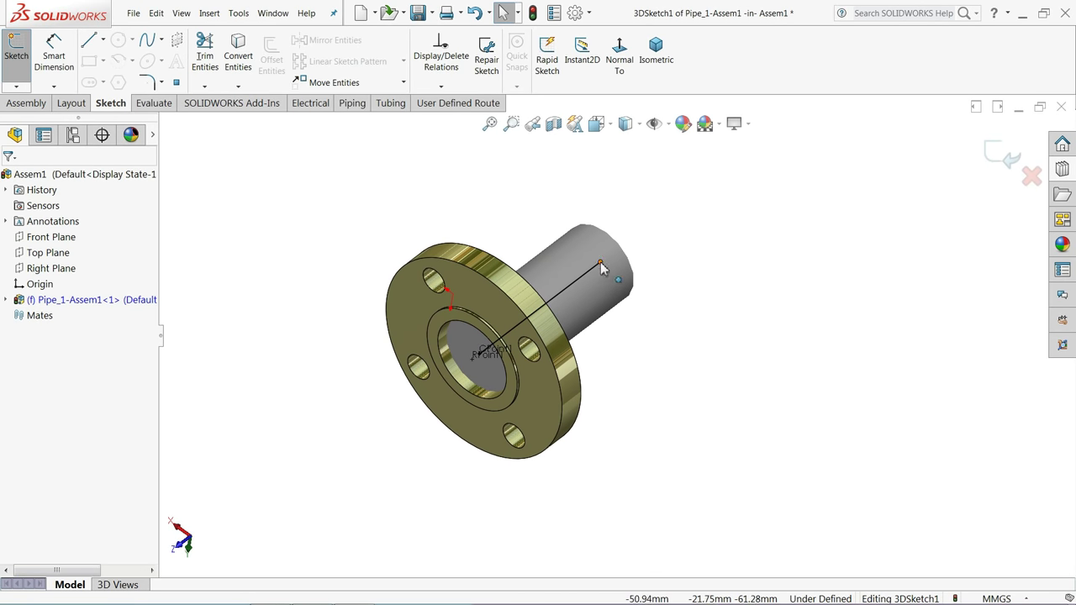
{"action": "mouse_move", "coordinate": [600, 263]}
{"action": "left_mouse_down"}
{"action": "mouse_move", "coordinate": [682, 211]}
{"action": "mouse_move", "coordinate": [730, 197]}
{"action": "mouse_move", "coordinate": [733, 151]}
{"action": "left_mouse_up"}
{"action": "scroll", "coordinate": [636, 218], "scroll_direction": "up", "scroll_amount": 3}
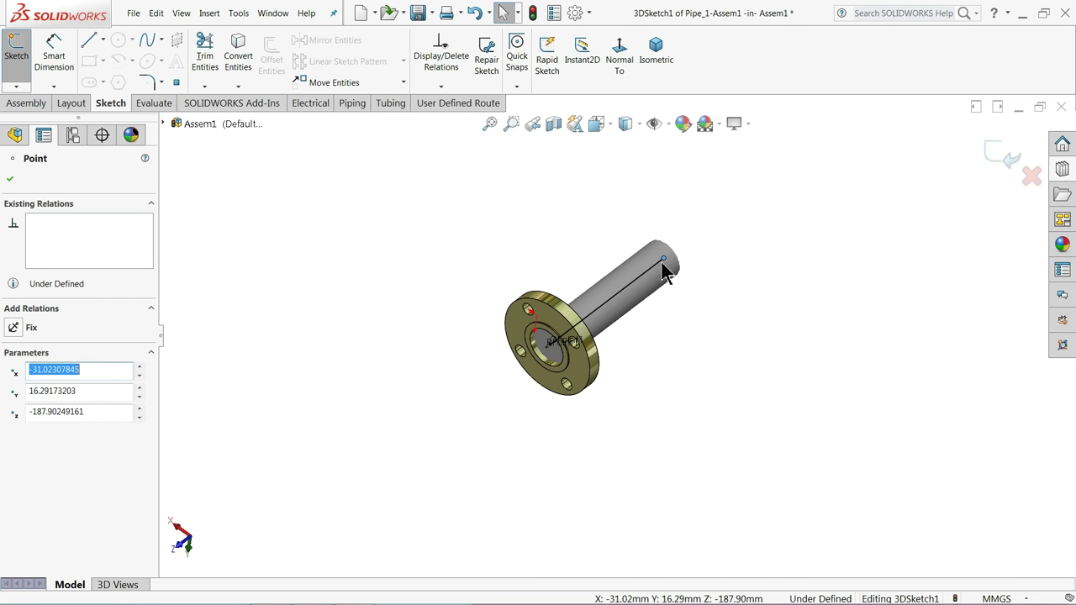
{"action": "scroll", "coordinate": [663, 270], "scroll_direction": "up", "scroll_amount": 2}
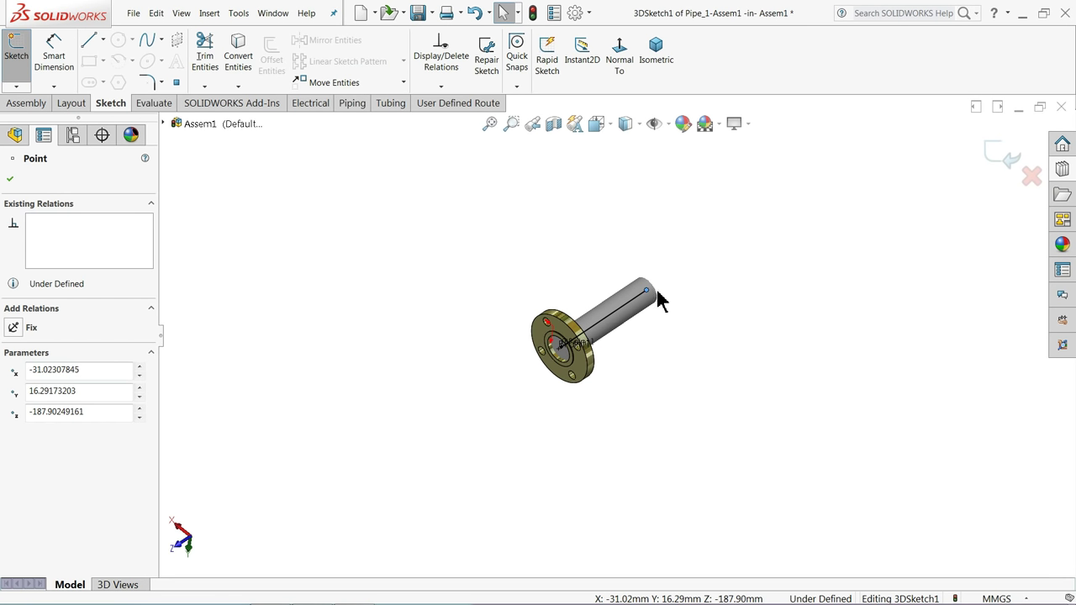
{"action": "scroll", "coordinate": [681, 319], "scroll_direction": "down", "scroll_amount": 4}
{"action": "middle_click_drag", "start_coordinate": [395, 265], "coordinate": [678, 326]}
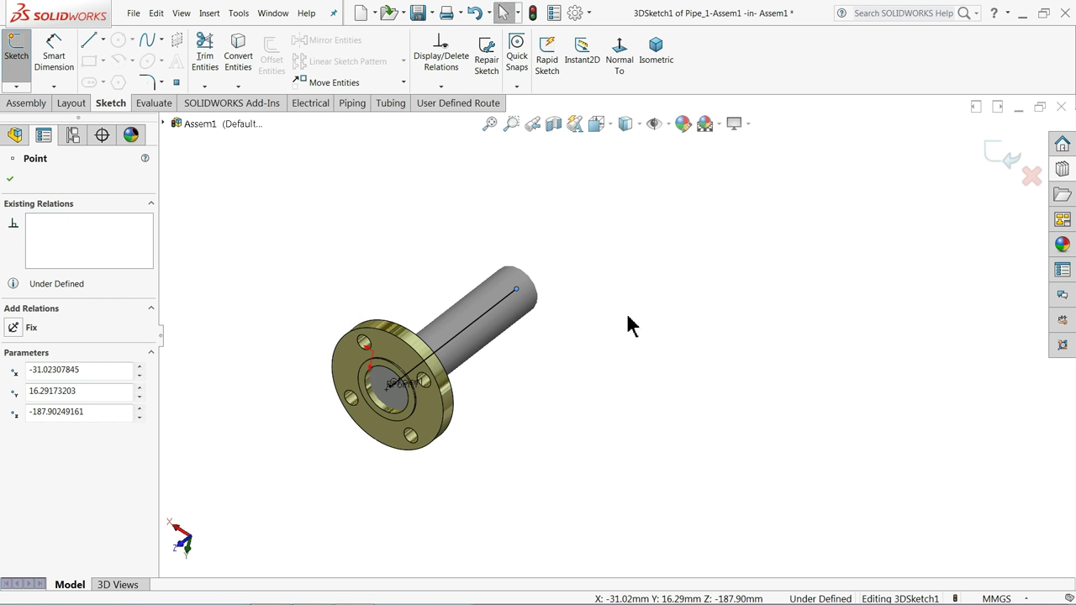
Step: Sketch three route lines from the pipe end, switching to the YZ plane for the last
{"action": "left_click", "coordinate": [87, 49]}
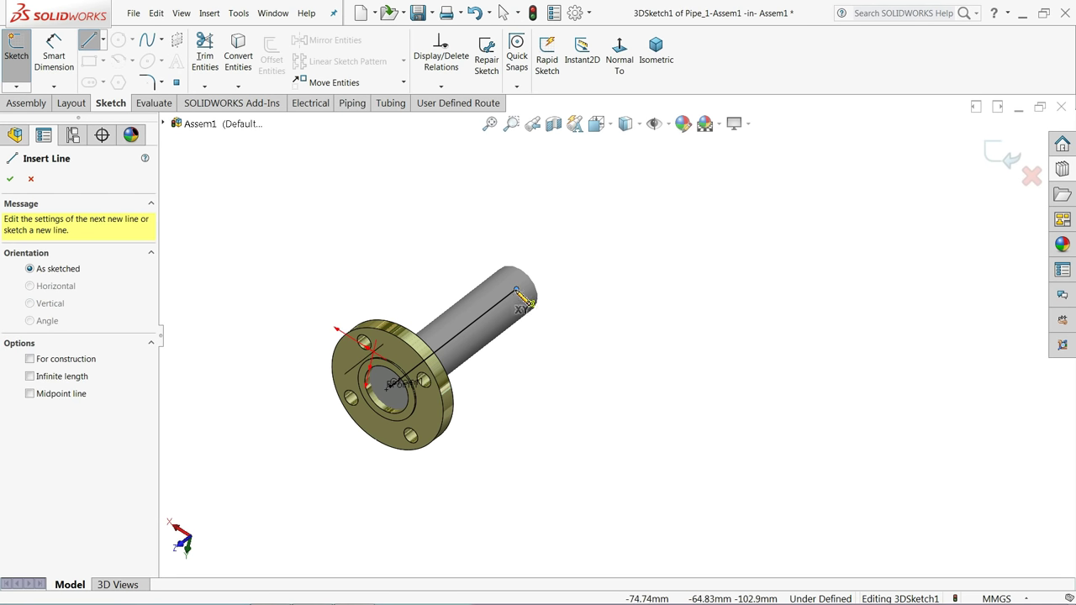
{"action": "left_click", "coordinate": [517, 290]}
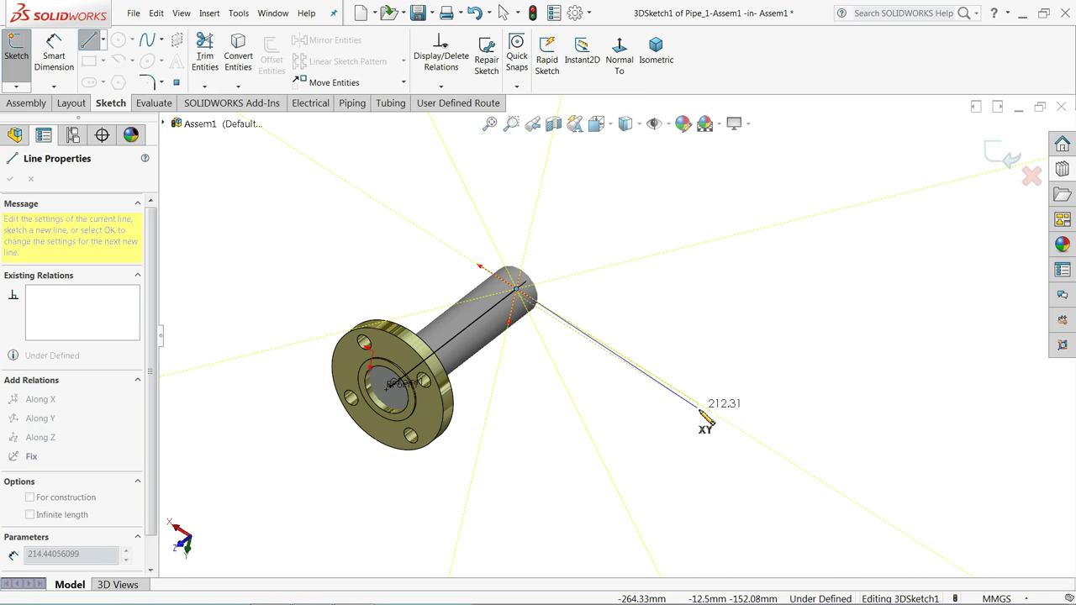
{"action": "left_click", "coordinate": [772, 452]}
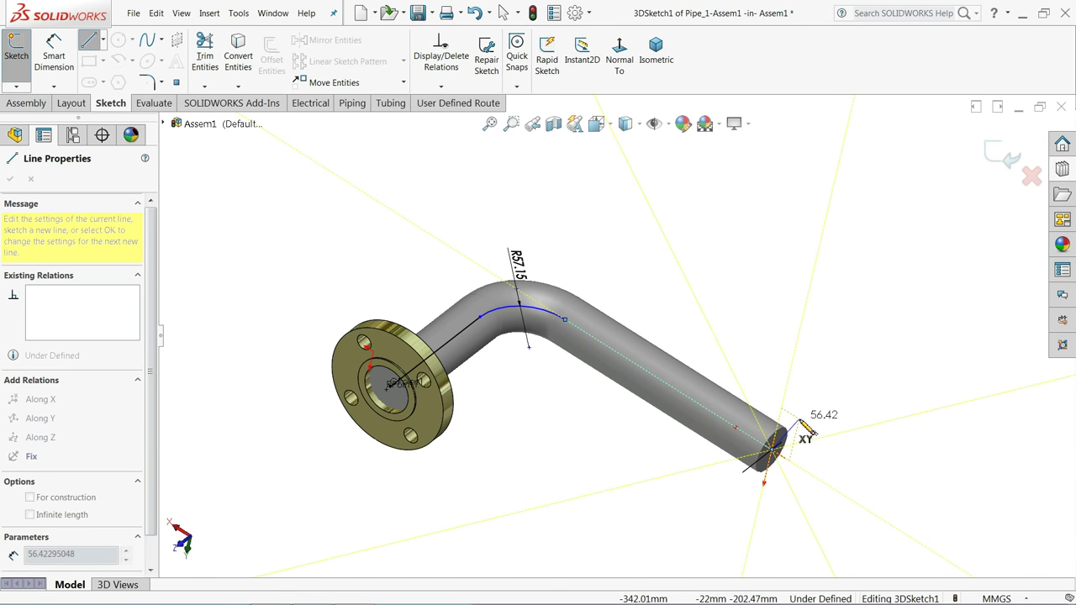
{"action": "left_click", "coordinate": [825, 227]}
{"action": "scroll", "coordinate": [794, 246], "scroll_direction": "up", "scroll_amount": 3}
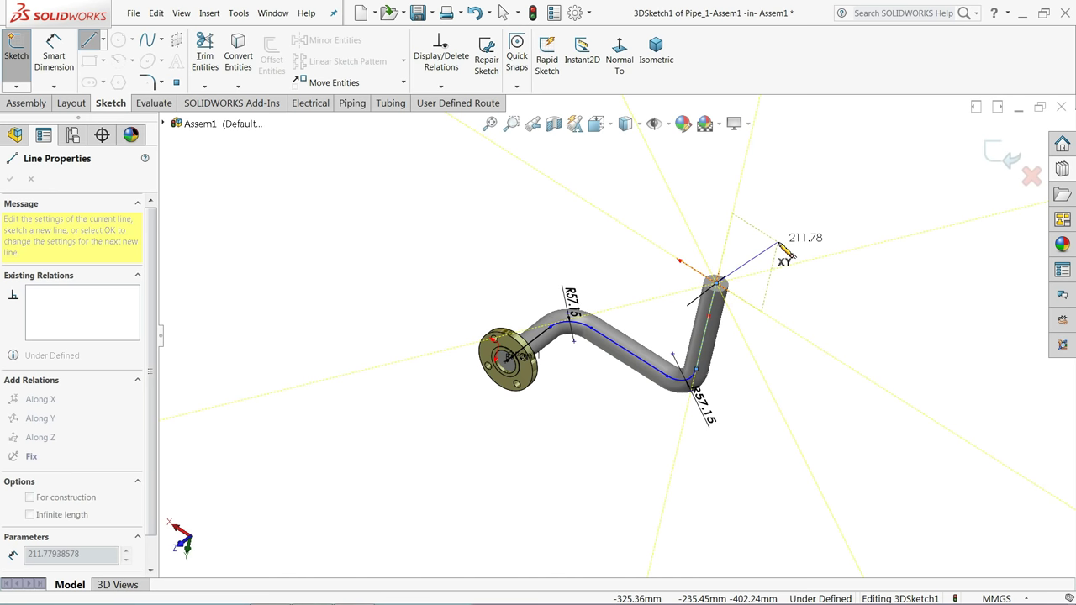
{"action": "key", "text": "Tab"}
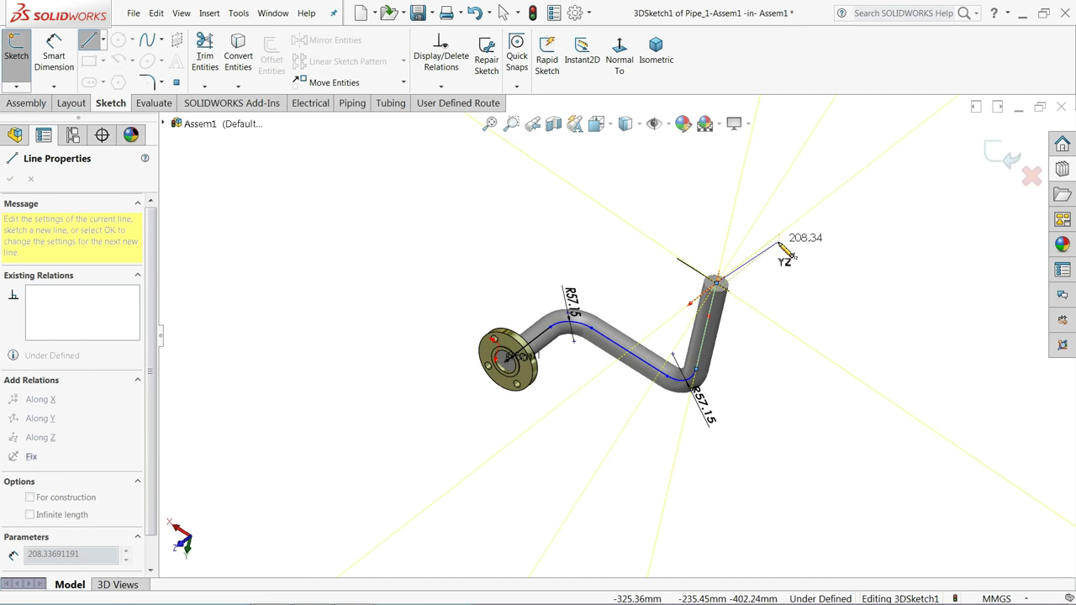
{"action": "left_click", "coordinate": [831, 187]}
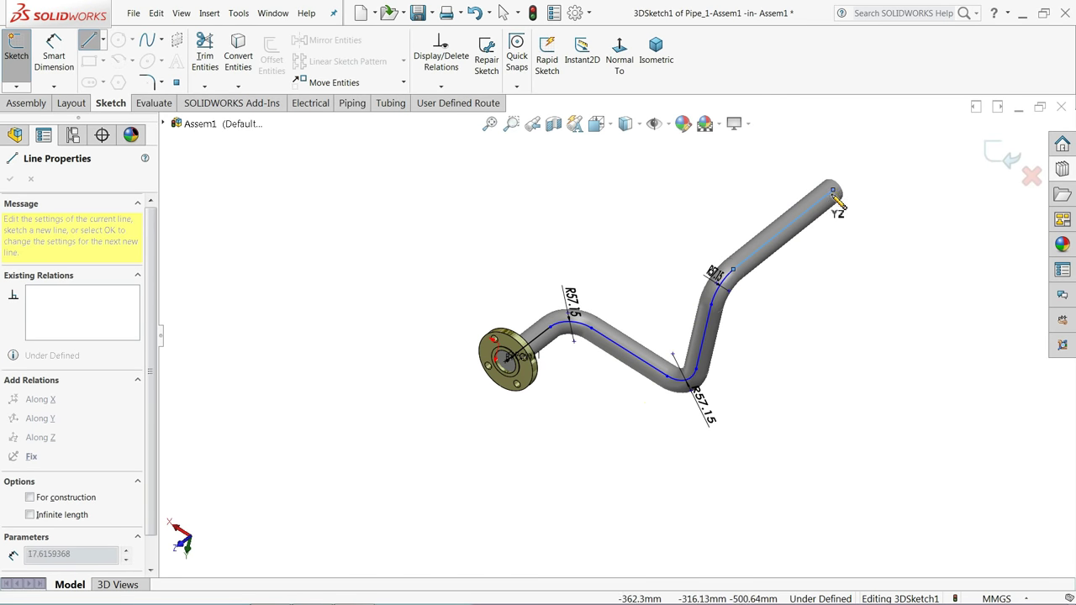
{"action": "right_click", "coordinate": [831, 267]}
{"action": "left_click", "coordinate": [857, 267]}
Step: Orbit and zoom the view to inspect the new zigzag route with R57.15 bends
{"action": "middle_click_drag", "start_coordinate": [857, 268], "coordinate": [777, 270]}
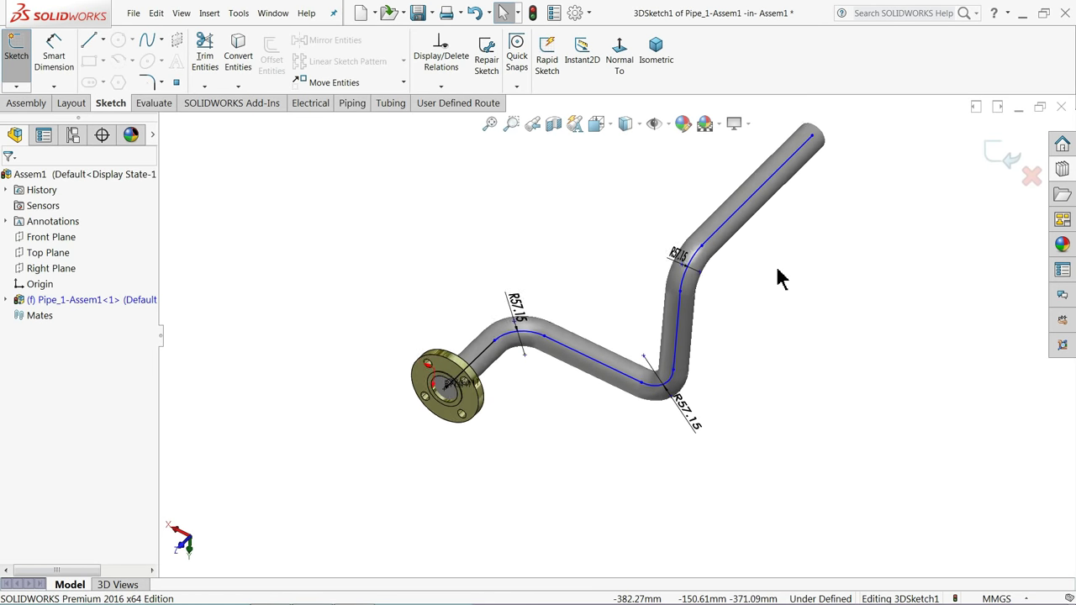
{"action": "scroll", "coordinate": [777, 270], "scroll_direction": "down", "scroll_amount": 3}
{"action": "middle_click_drag", "start_coordinate": [745, 312], "coordinate": [744, 286]}
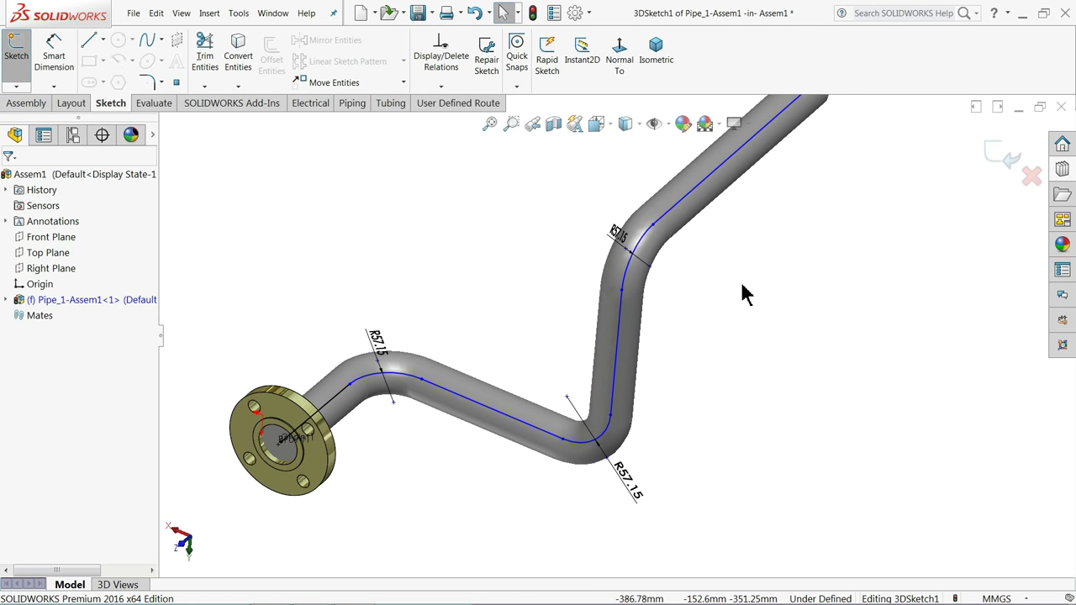
{"action": "scroll", "coordinate": [744, 295], "scroll_direction": "up", "scroll_amount": 3}
{"action": "mouse_move", "coordinate": [677, 295]}
{"action": "middle_mouse_down"}
{"action": "mouse_move", "coordinate": [667, 283]}
{"action": "mouse_move", "coordinate": [672, 294]}
{"action": "middle_mouse_up"}
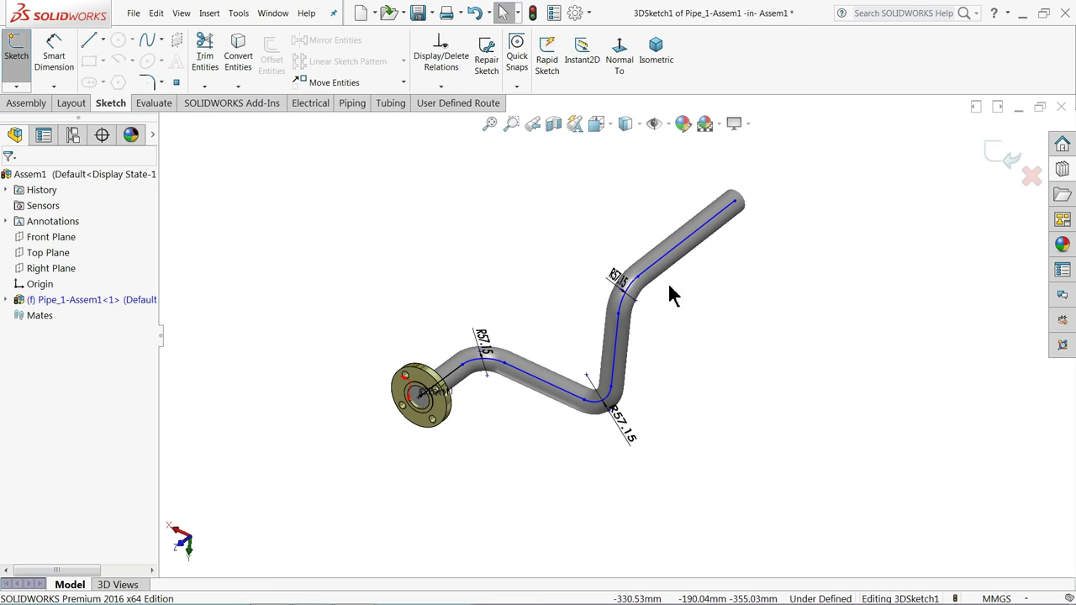
{"action": "scroll", "coordinate": [655, 290], "scroll_direction": "down", "scroll_amount": 2}
Step: Dimension the first three pipe runs at 250, 300 and 250 mm
{"action": "left_click", "coordinate": [51, 47]}
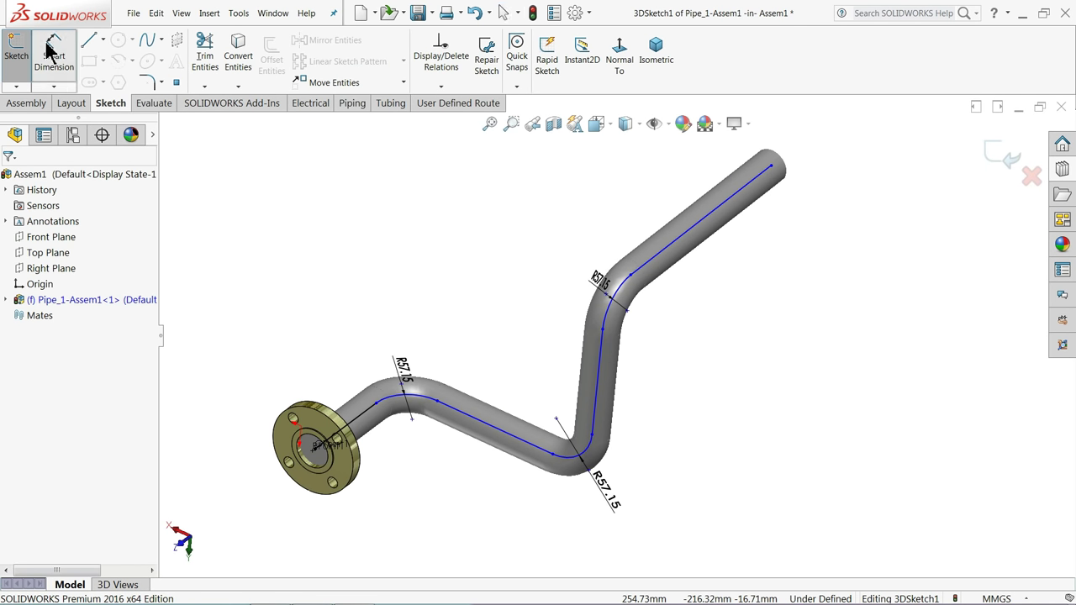
{"action": "left_click", "coordinate": [366, 420]}
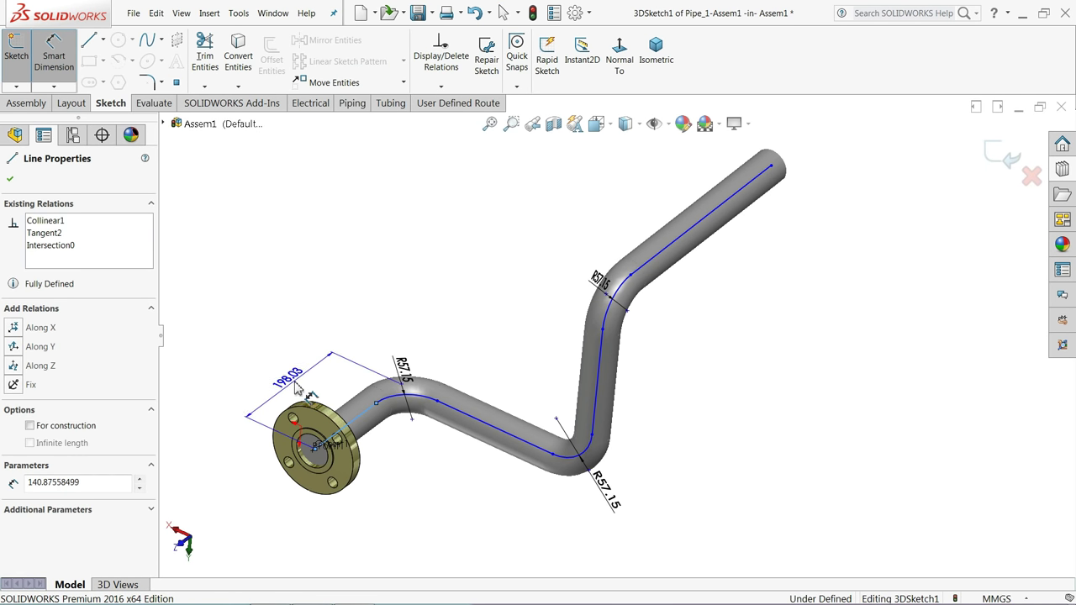
{"action": "left_click", "coordinate": [282, 380]}
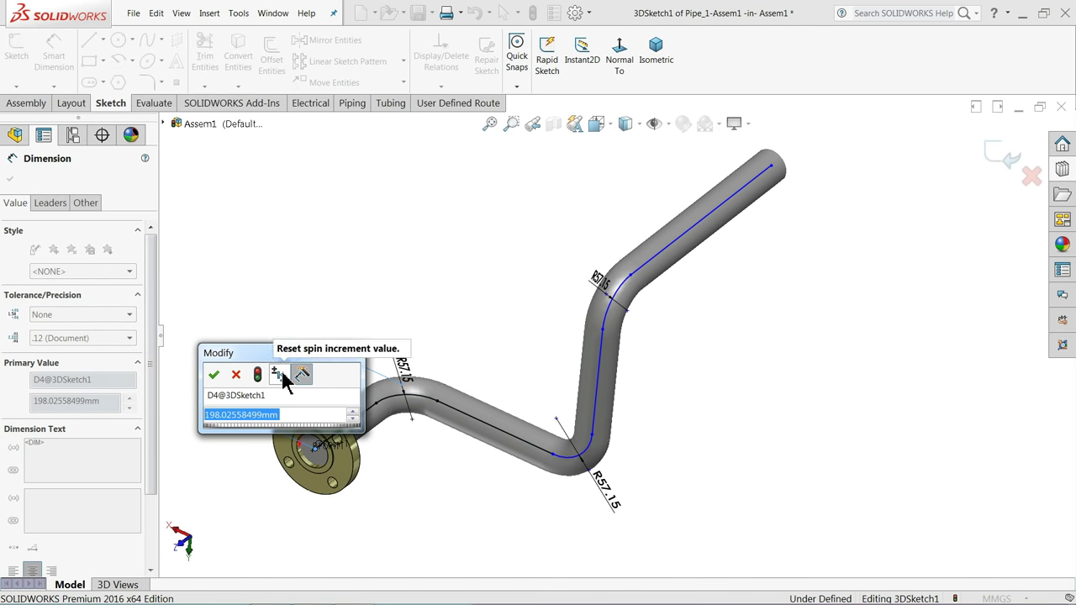
{"action": "type", "text": "250"}
{"action": "key", "text": "Return"}
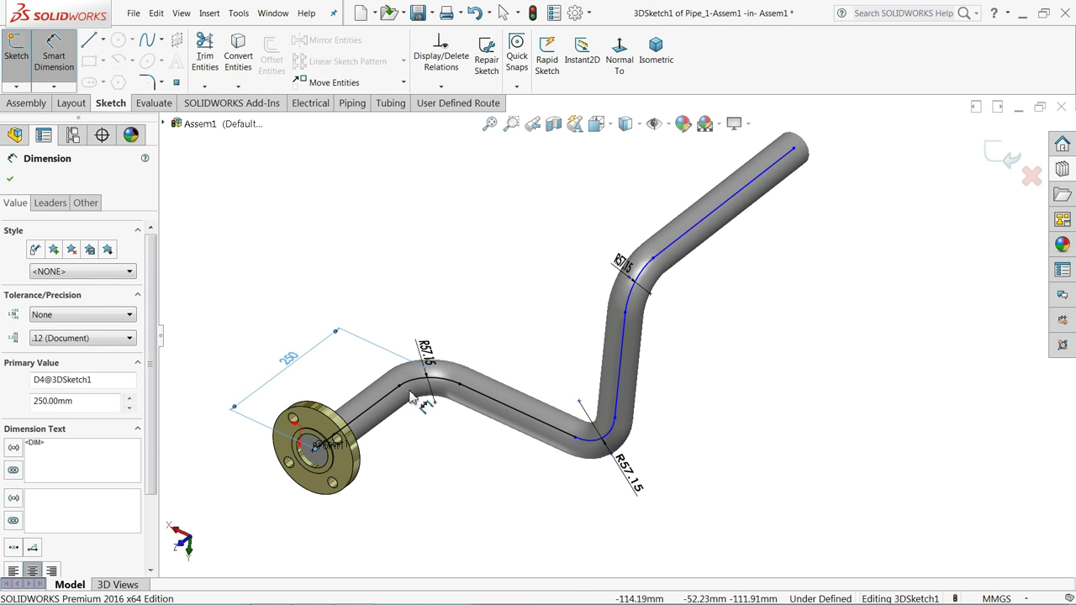
{"action": "left_click", "coordinate": [516, 414]}
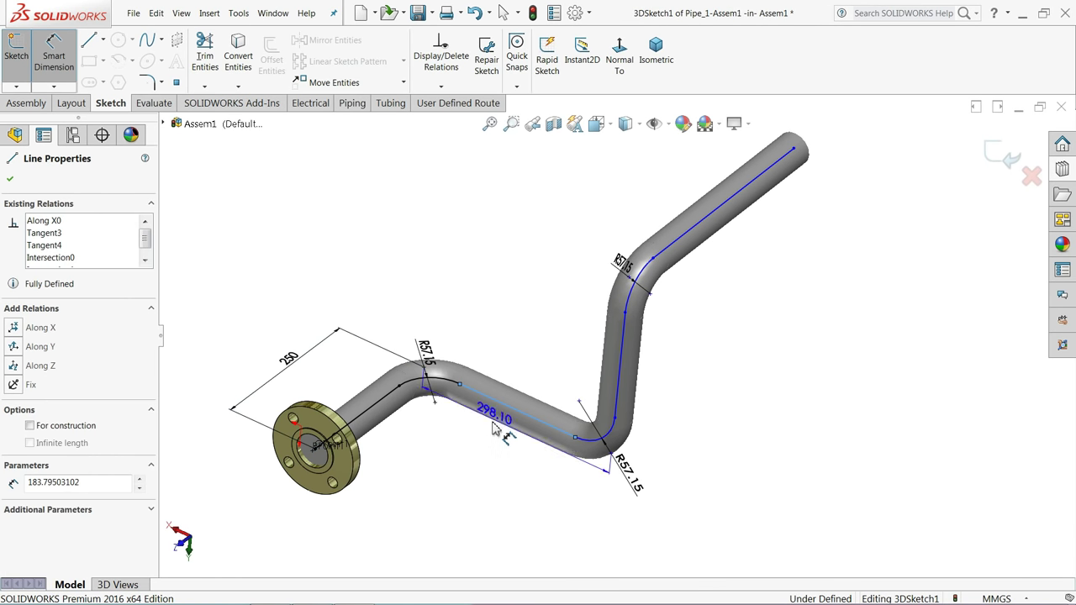
{"action": "left_click", "coordinate": [472, 460]}
{"action": "type", "text": "300"}
{"action": "key", "text": "Return"}
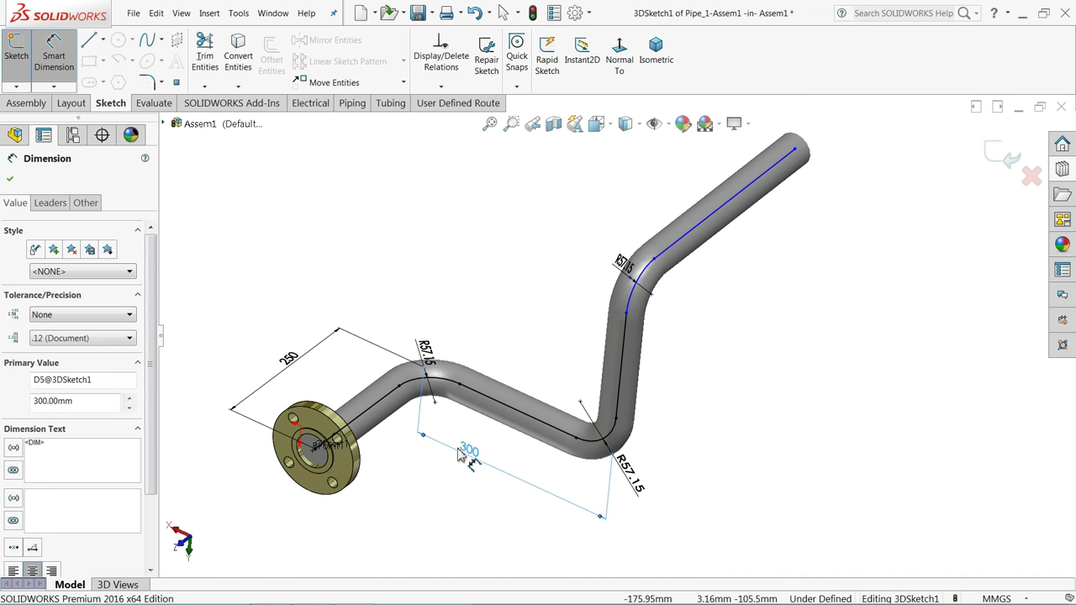
{"action": "left_click", "coordinate": [624, 346]}
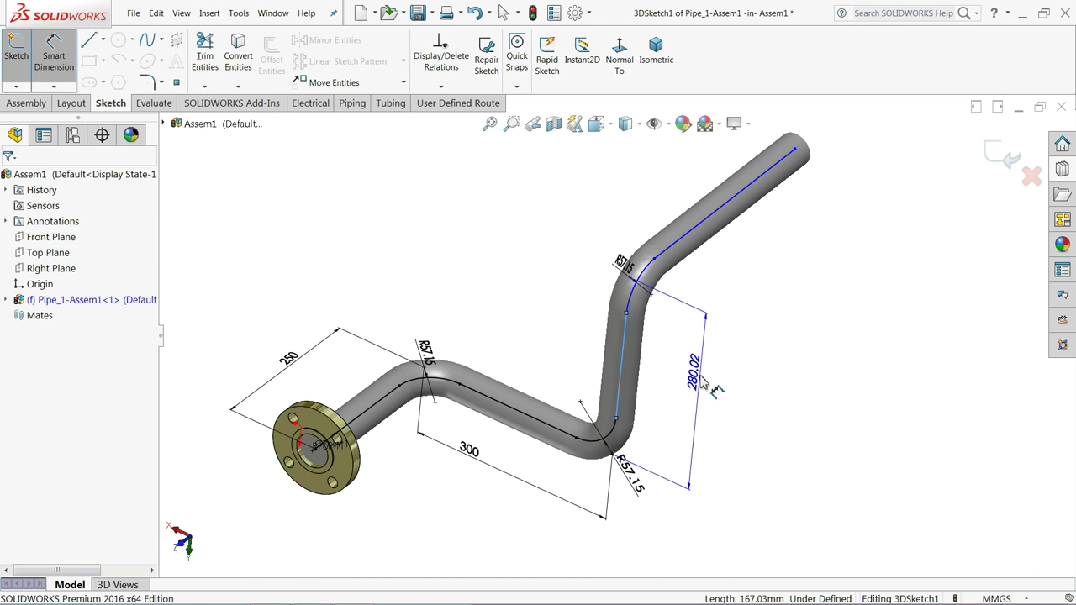
{"action": "left_click", "coordinate": [699, 373]}
{"action": "type", "text": "250"}
{"action": "key", "text": "Return"}
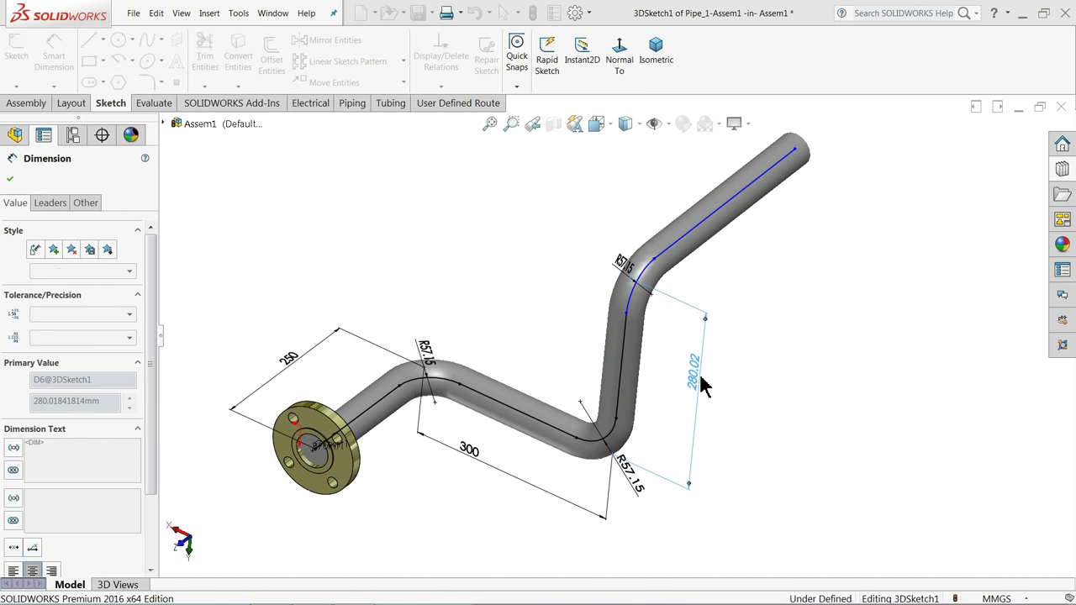
Step: Dimension the upper pipe run at 350 mm, then change it to 300 mm
{"action": "left_click", "coordinate": [724, 220]}
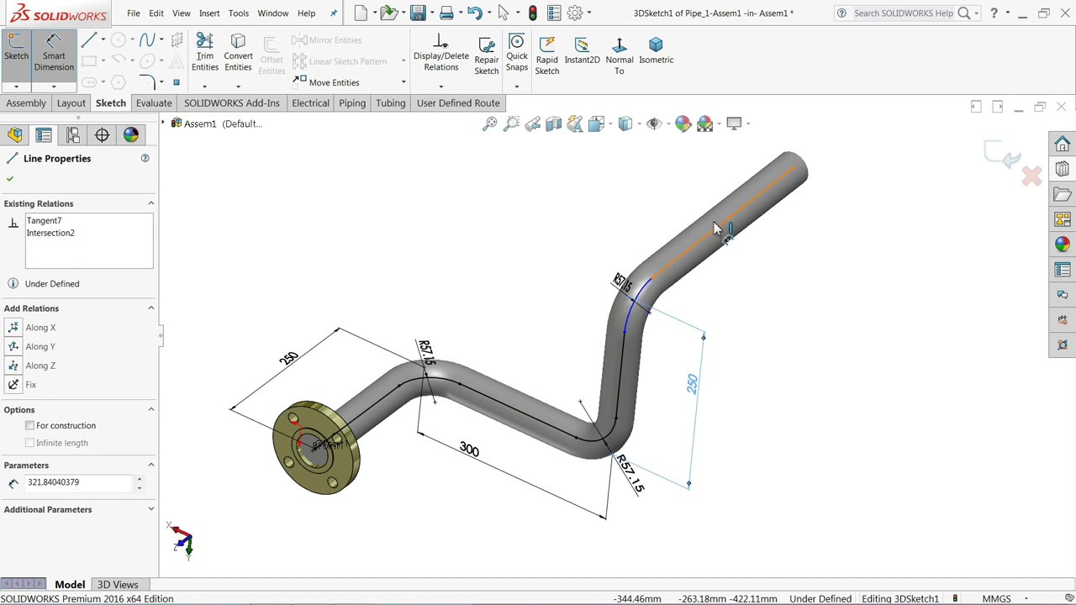
{"action": "left_click", "coordinate": [672, 204]}
{"action": "type", "text": "350"}
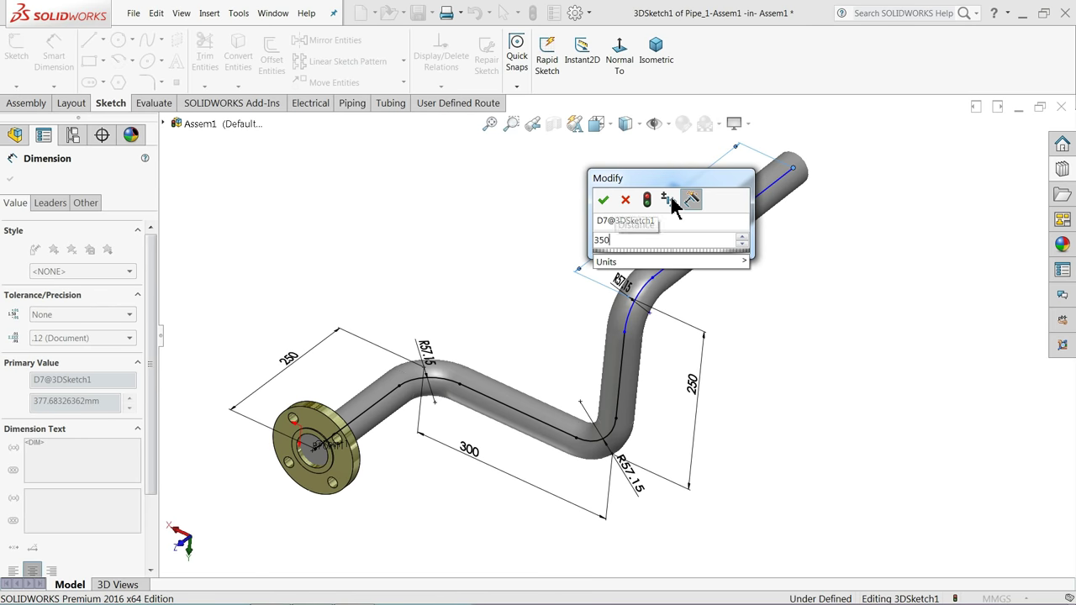
{"action": "key", "text": "Return"}
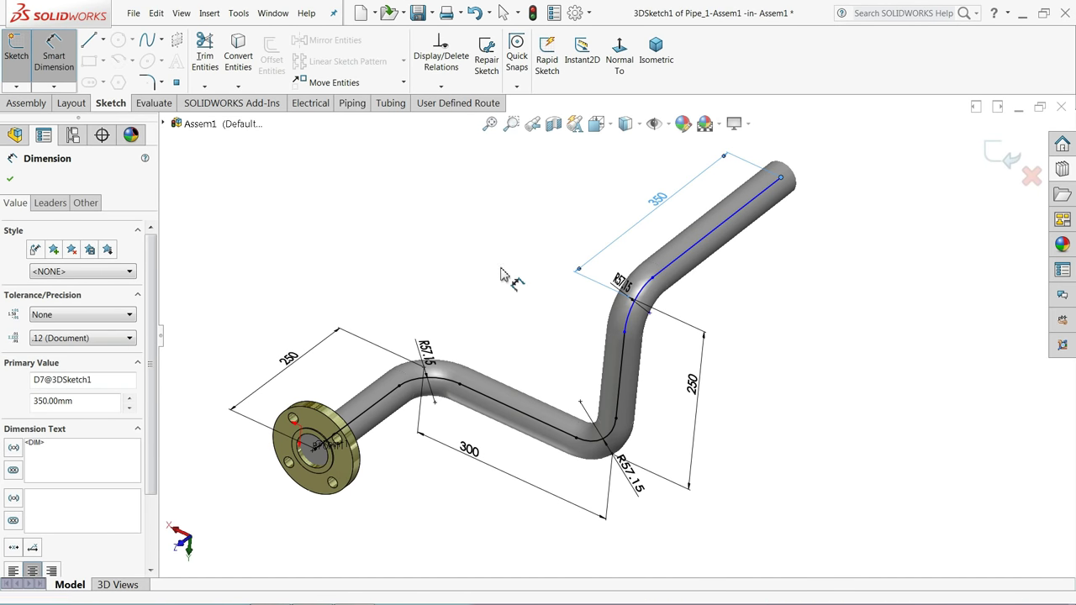
{"action": "key", "text": "z"}
{"action": "scroll", "coordinate": [706, 267], "scroll_direction": "down", "scroll_amount": 3}
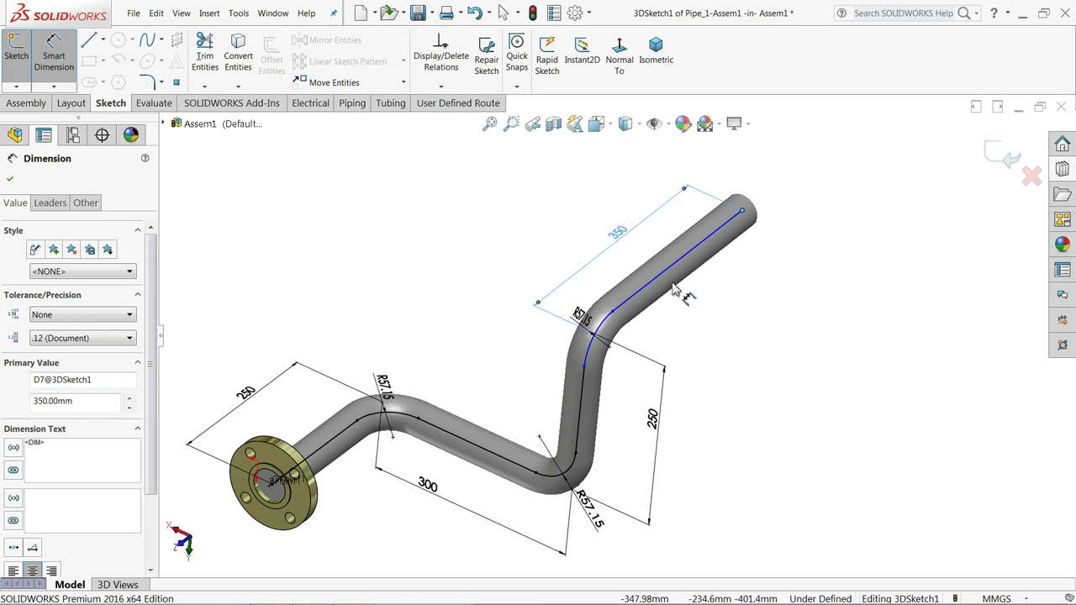
{"action": "double_click", "coordinate": [619, 235]}
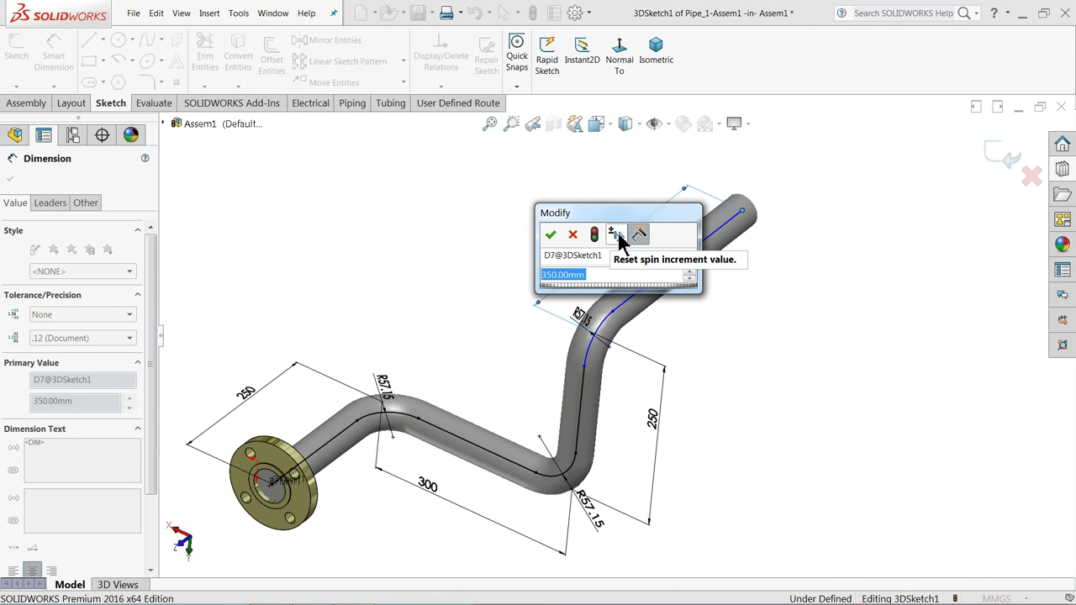
{"action": "type", "text": "300"}
{"action": "key", "text": "Return"}
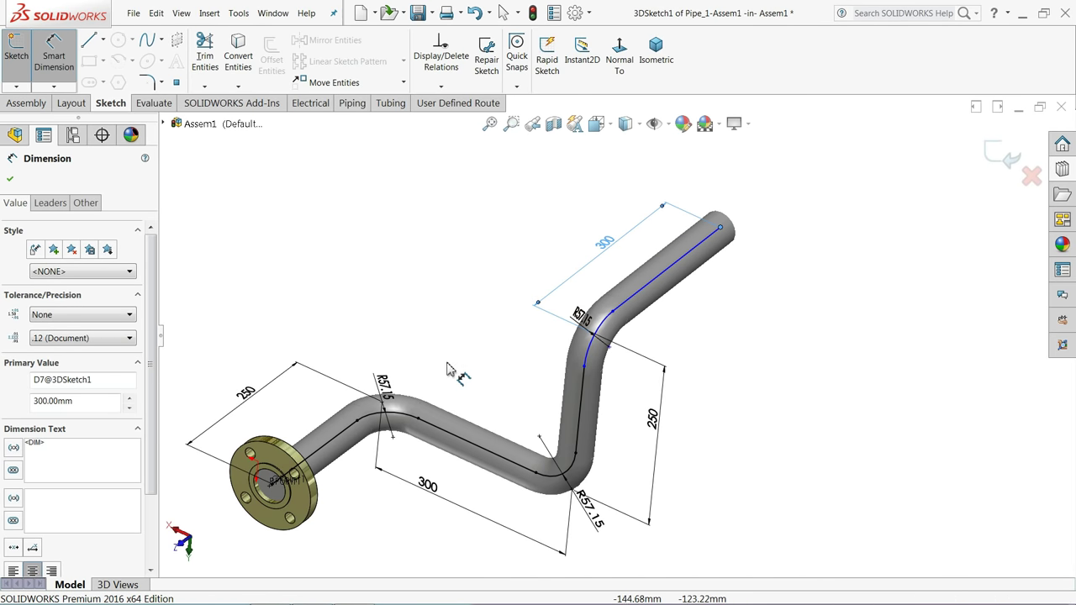
Step: Exit the sketch and place a REDUCER 1.5 x 0.5 SCH 40 on the upper pipe end
{"action": "left_click", "coordinate": [11, 180]}
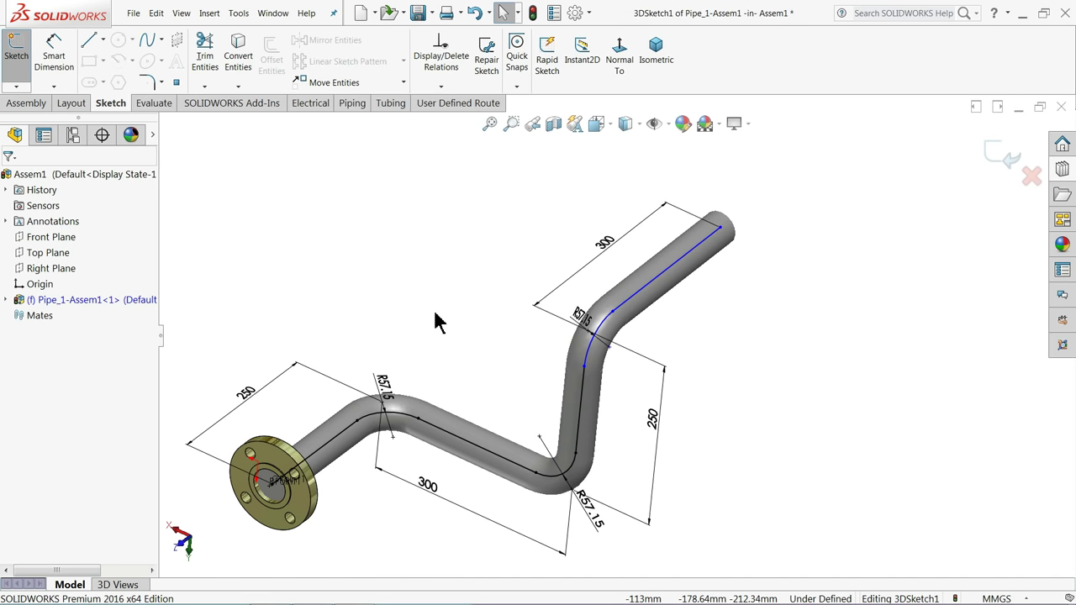
{"action": "left_click", "coordinate": [1062, 169]}
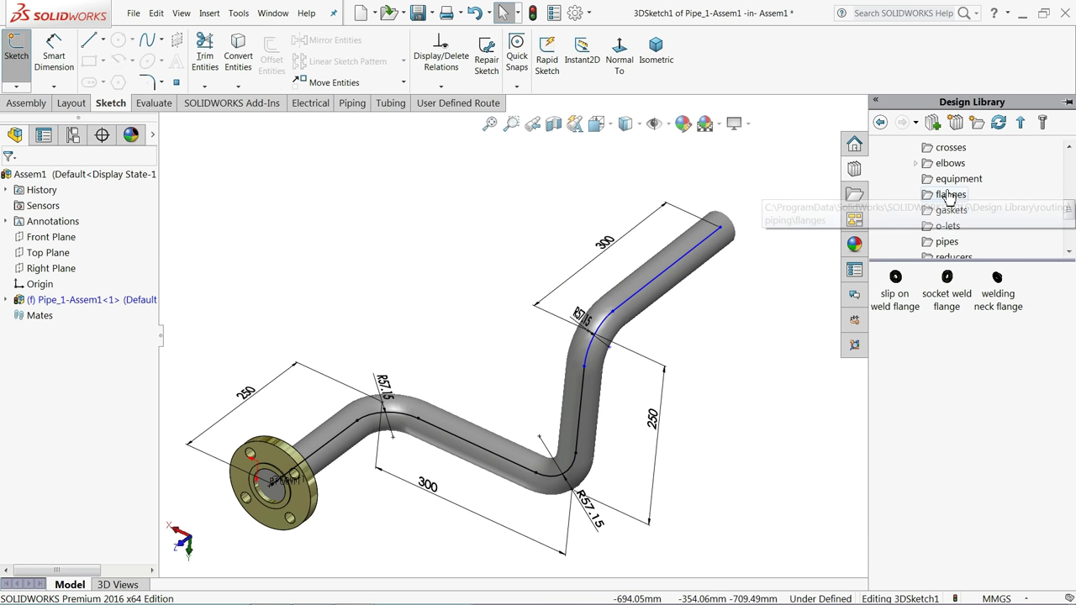
{"action": "left_click_drag", "start_coordinate": [1071, 215], "coordinate": [1071, 220]}
{"action": "left_click", "coordinate": [955, 227]}
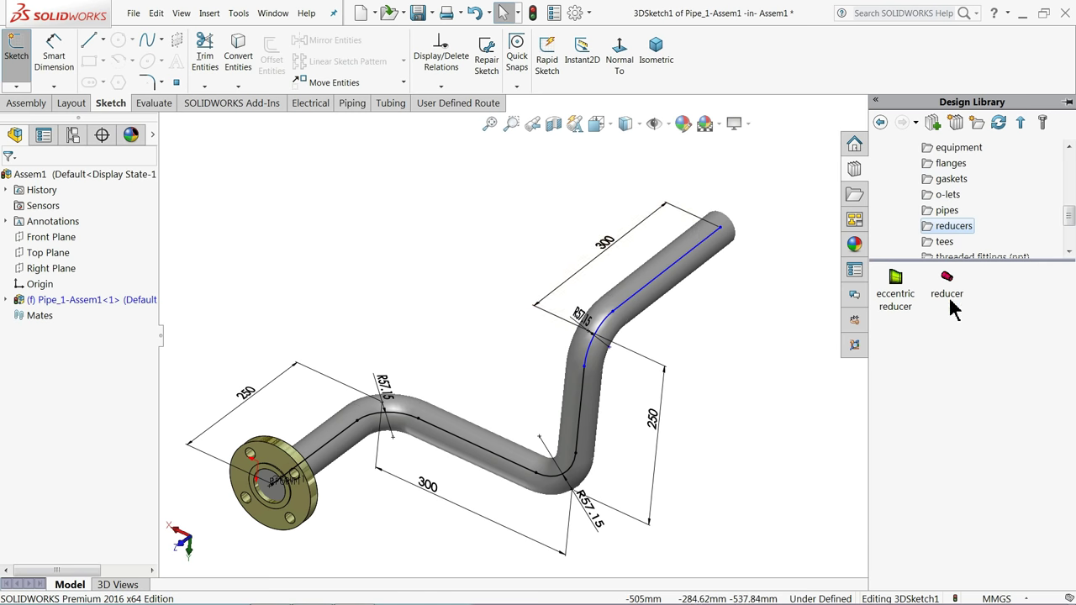
{"action": "left_click_drag", "start_coordinate": [948, 282], "coordinate": [726, 237]}
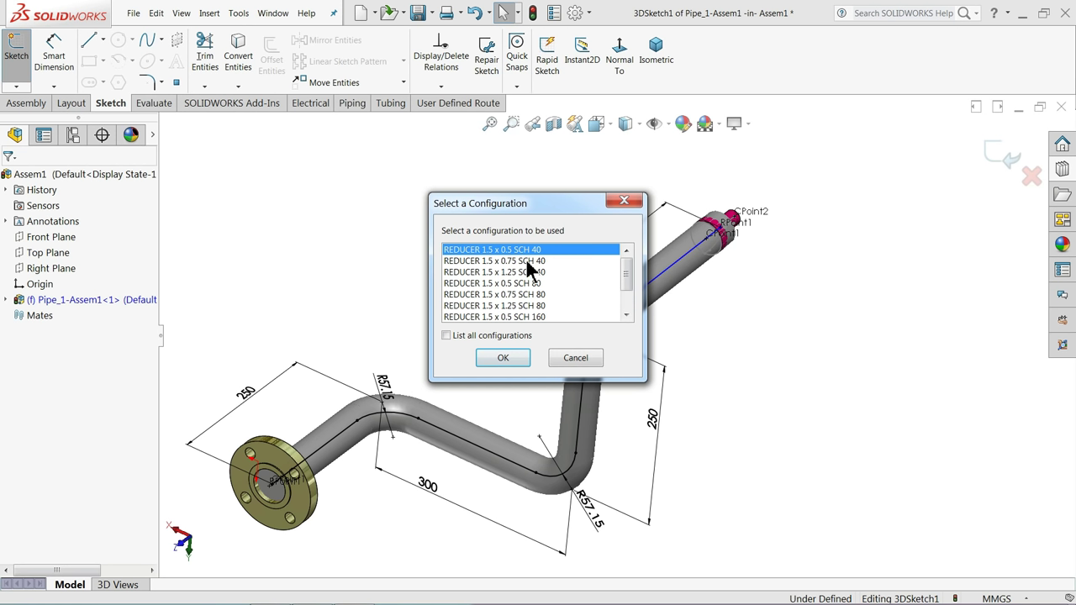
{"action": "left_click", "coordinate": [502, 358]}
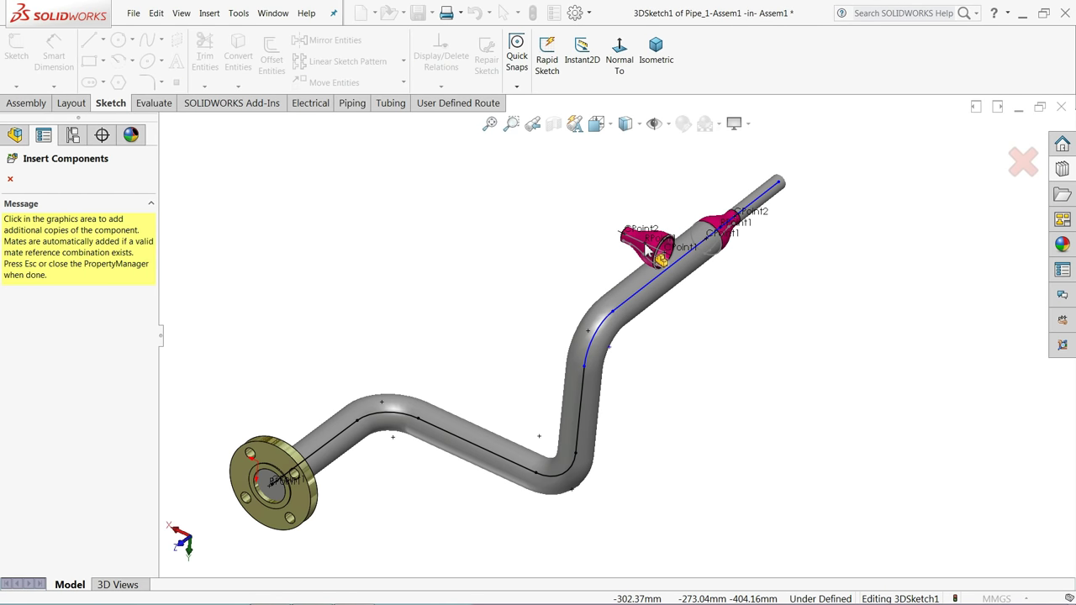
{"action": "left_click", "coordinate": [10, 181]}
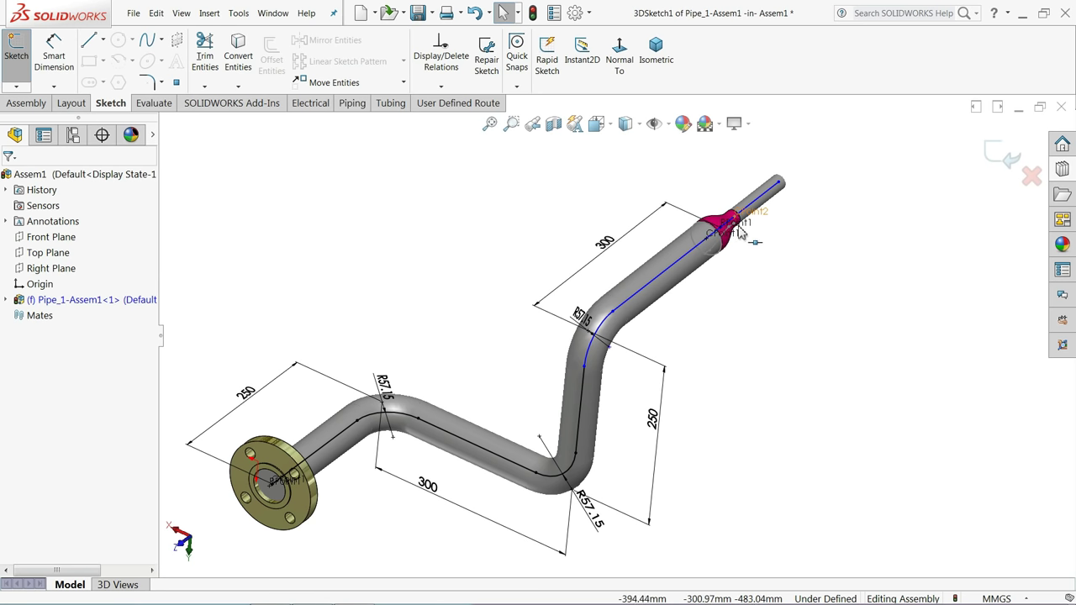
{"action": "middle_click_drag", "start_coordinate": [740, 233], "coordinate": [738, 236]}
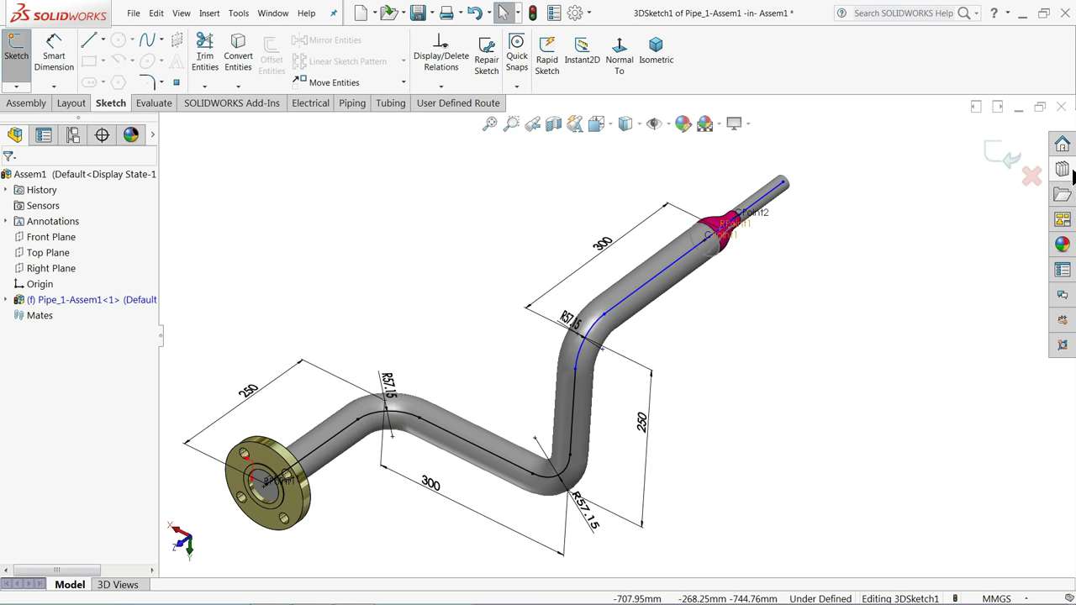
Step: Cap the narrow pipe end beyond the reducer with a Slip On Flange 300-NPS0.5 from the Design Library
{"action": "left_click", "coordinate": [1062, 171]}
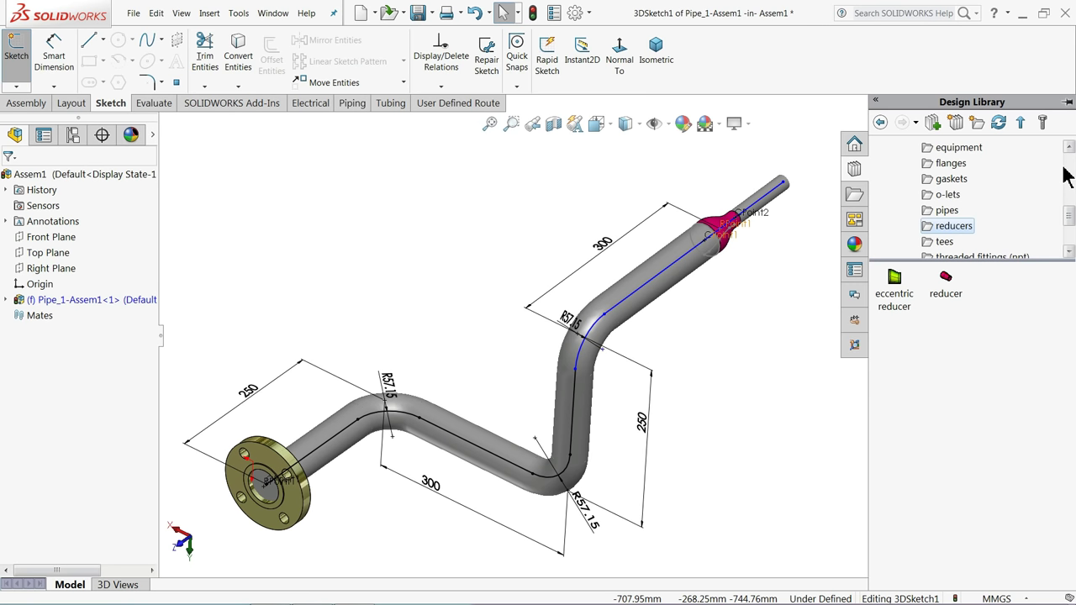
{"action": "left_click", "coordinate": [951, 165]}
{"action": "left_click", "coordinate": [896, 301]}
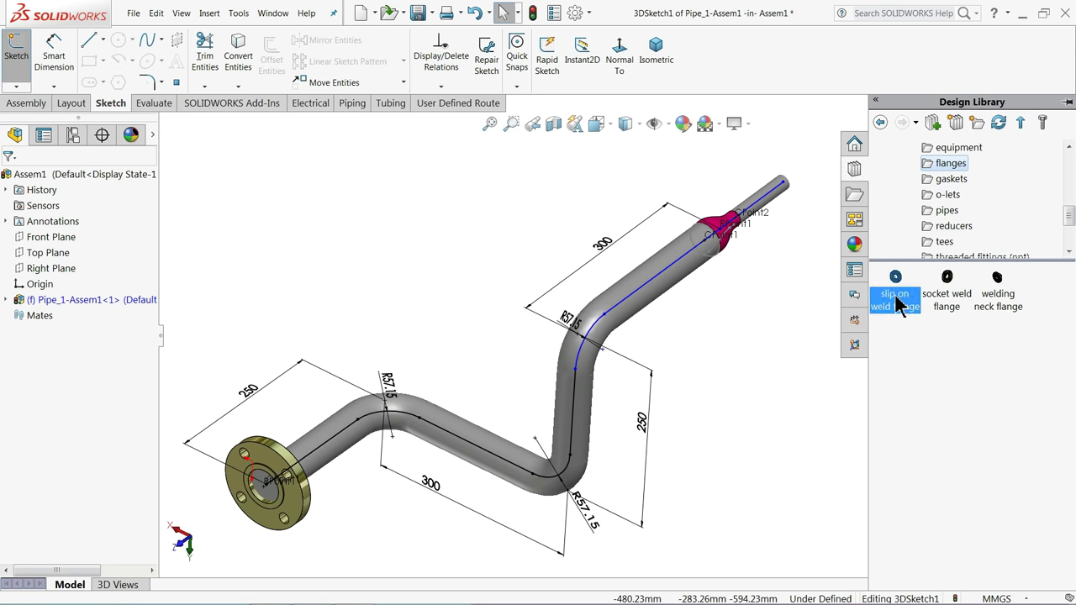
{"action": "left_click_drag", "start_coordinate": [897, 304], "coordinate": [786, 189]}
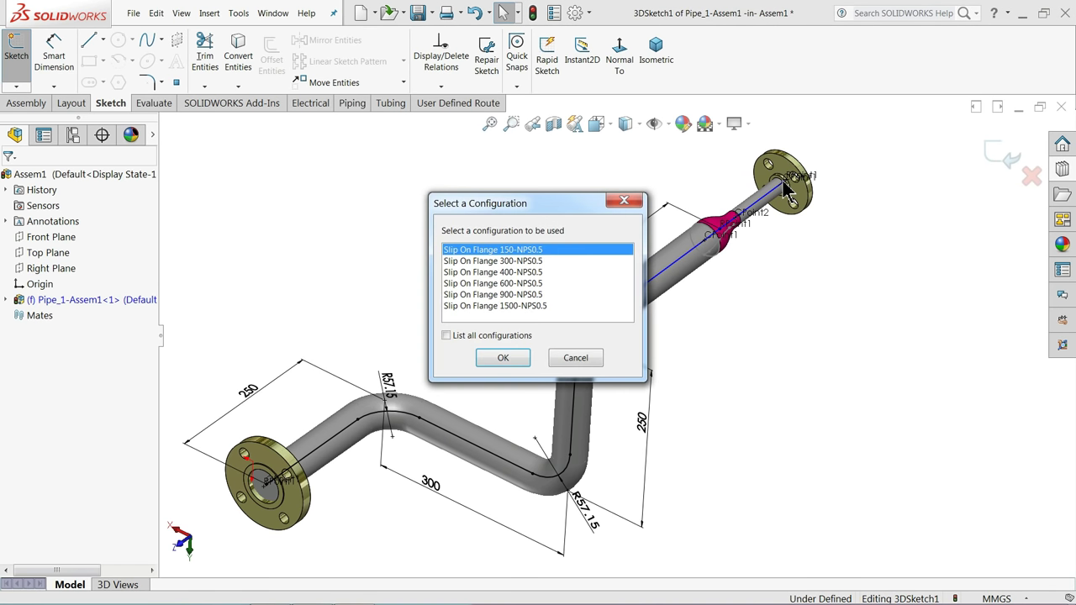
{"action": "left_click", "coordinate": [511, 260]}
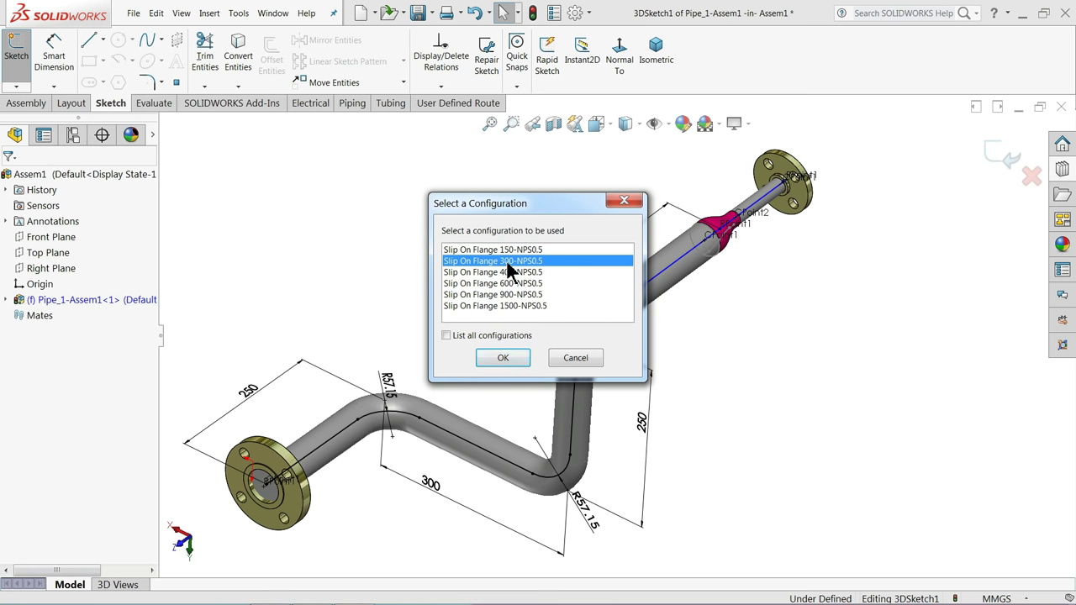
{"action": "left_click", "coordinate": [503, 359]}
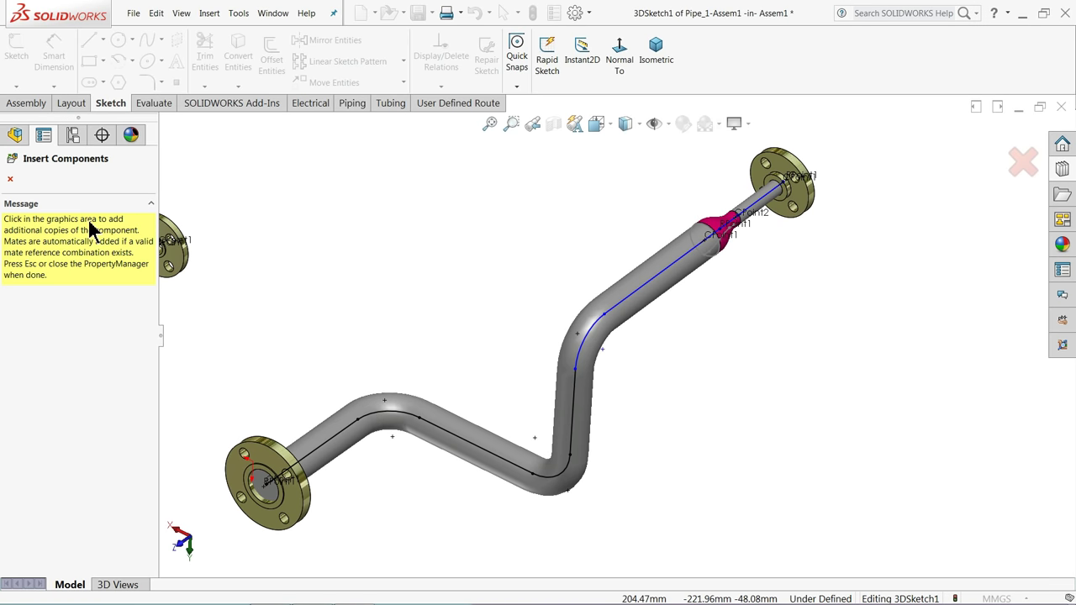
{"action": "left_click", "coordinate": [10, 179]}
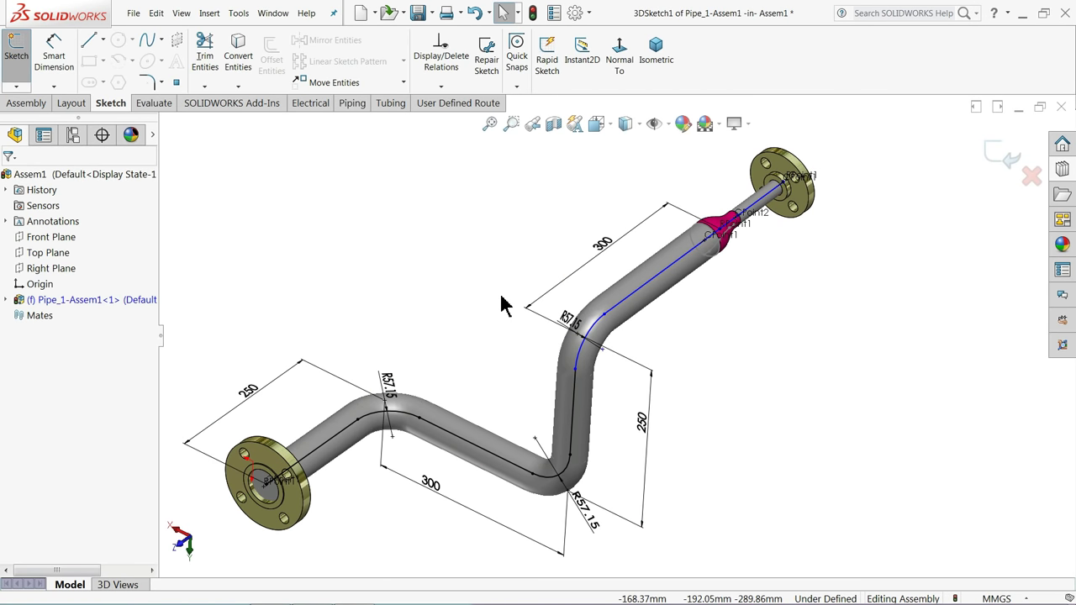
{"action": "middle_click_drag", "start_coordinate": [504, 306], "coordinate": [456, 420]}
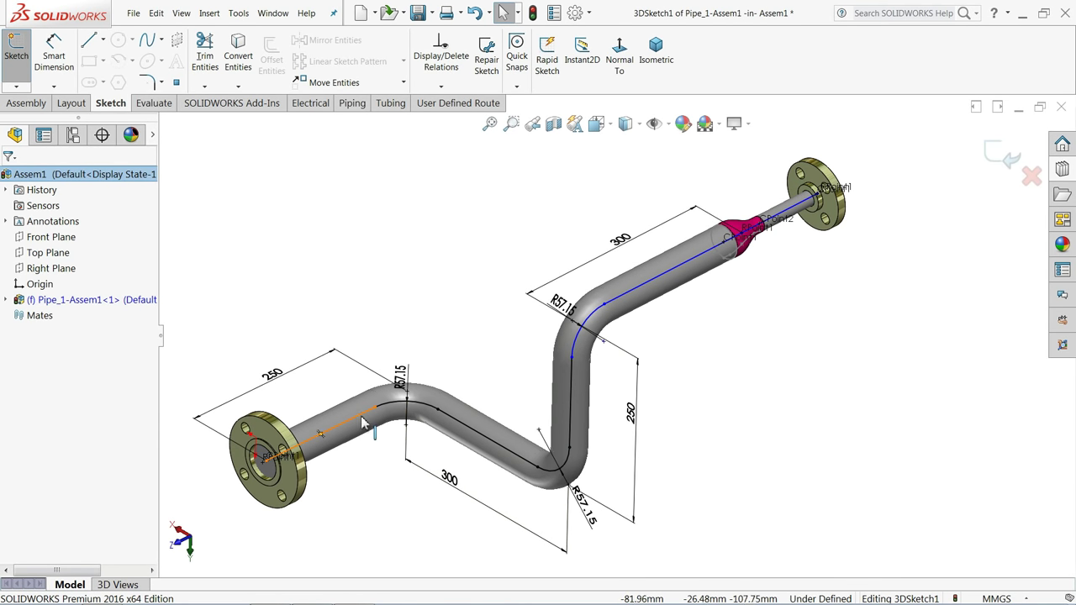
Step: Sketch a vertical route line on the XY plane rising from the first straight pipe run
{"action": "left_click", "coordinate": [89, 42]}
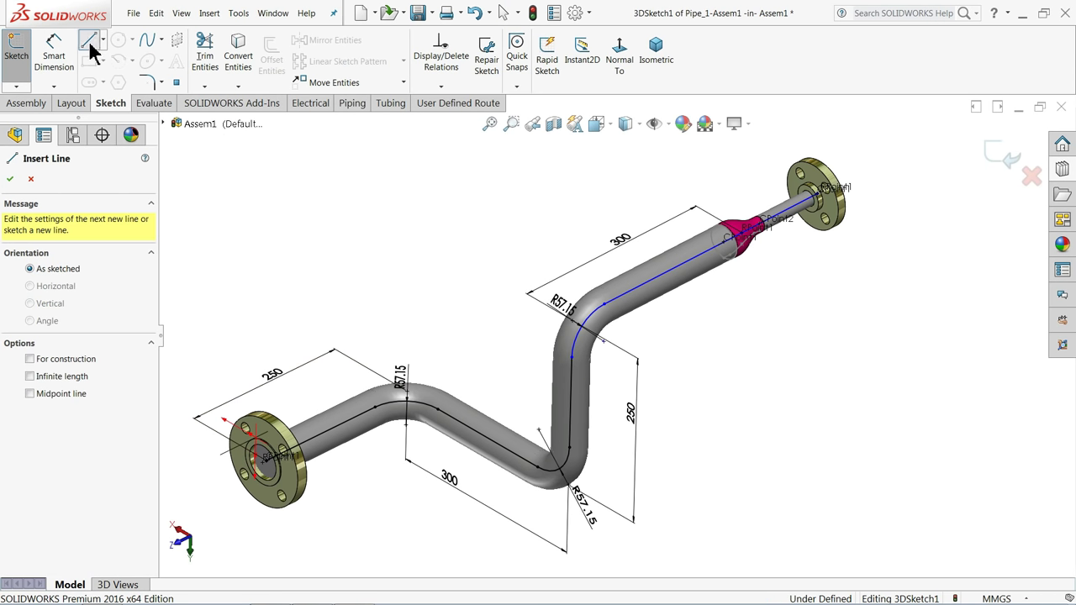
{"action": "left_click", "coordinate": [360, 413]}
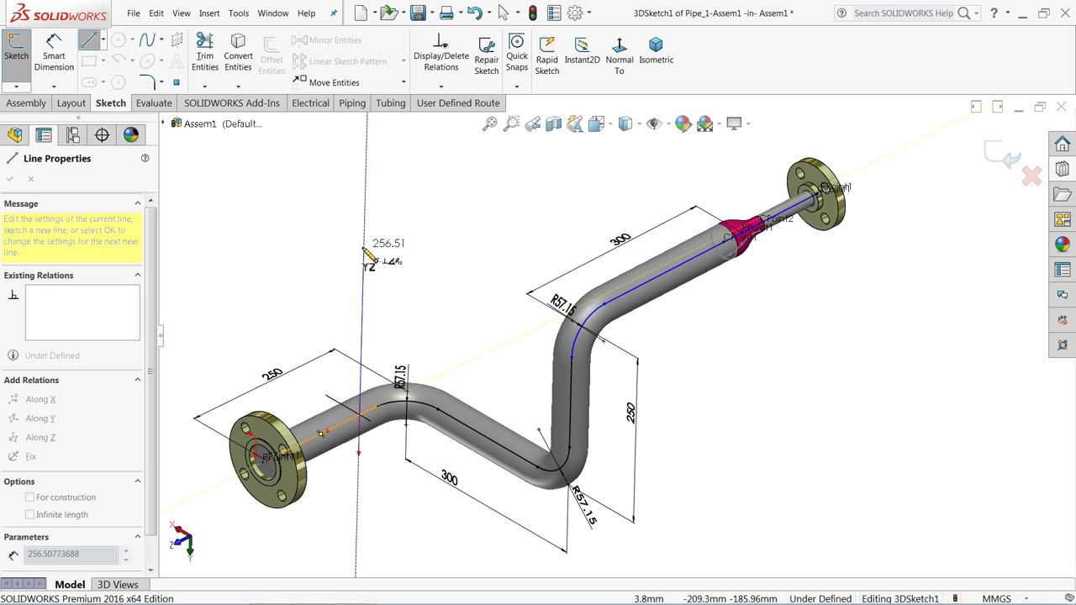
{"action": "left_click", "coordinate": [366, 253]}
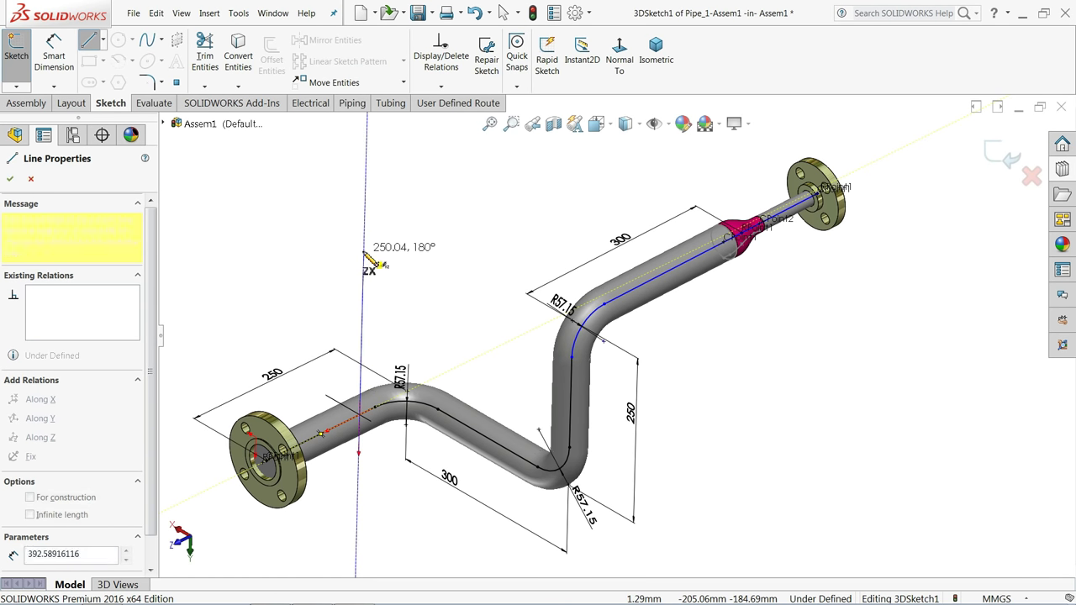
{"action": "key", "text": "Tab"}
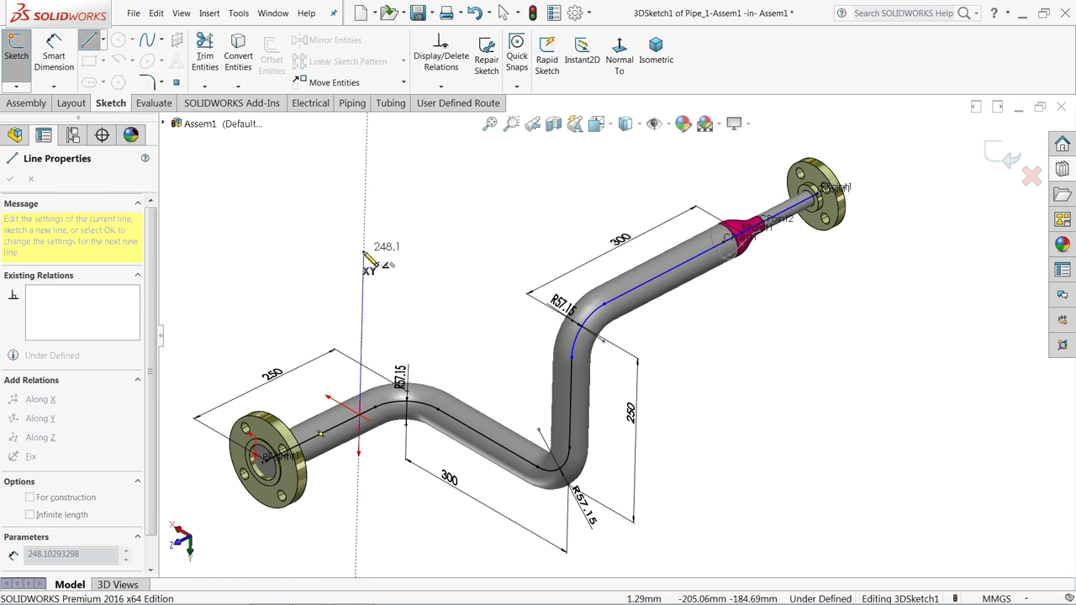
{"action": "right_click", "coordinate": [427, 243]}
{"action": "left_click", "coordinate": [426, 243]}
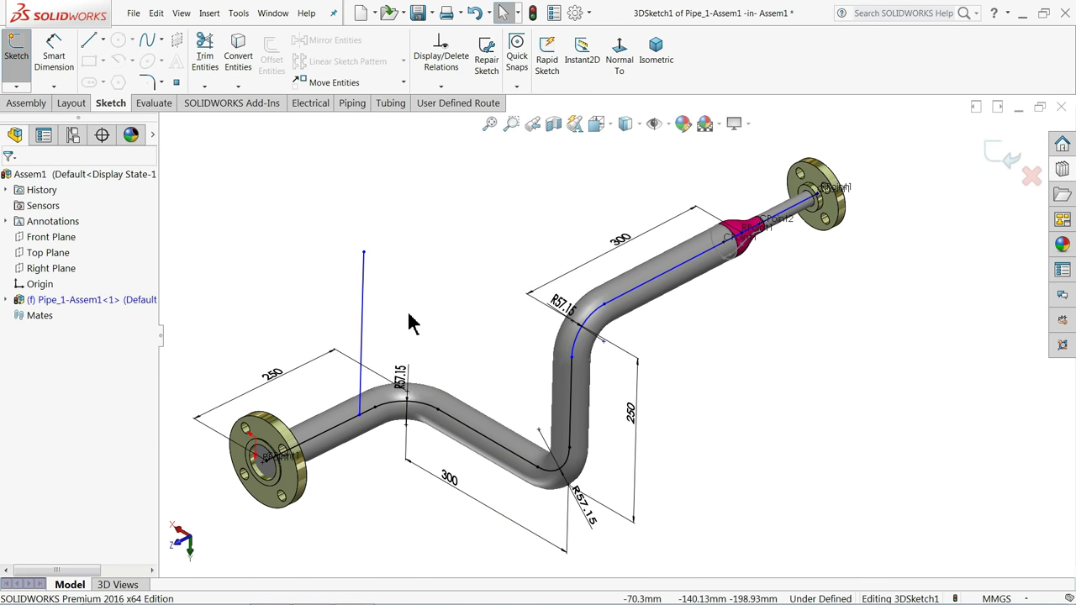
{"action": "mouse_move", "coordinate": [412, 324]}
{"action": "middle_mouse_down"}
{"action": "mouse_move", "coordinate": [348, 310]}
{"action": "mouse_move", "coordinate": [420, 288]}
{"action": "mouse_move", "coordinate": [409, 311]}
{"action": "mouse_move", "coordinate": [399, 307]}
{"action": "middle_mouse_up"}
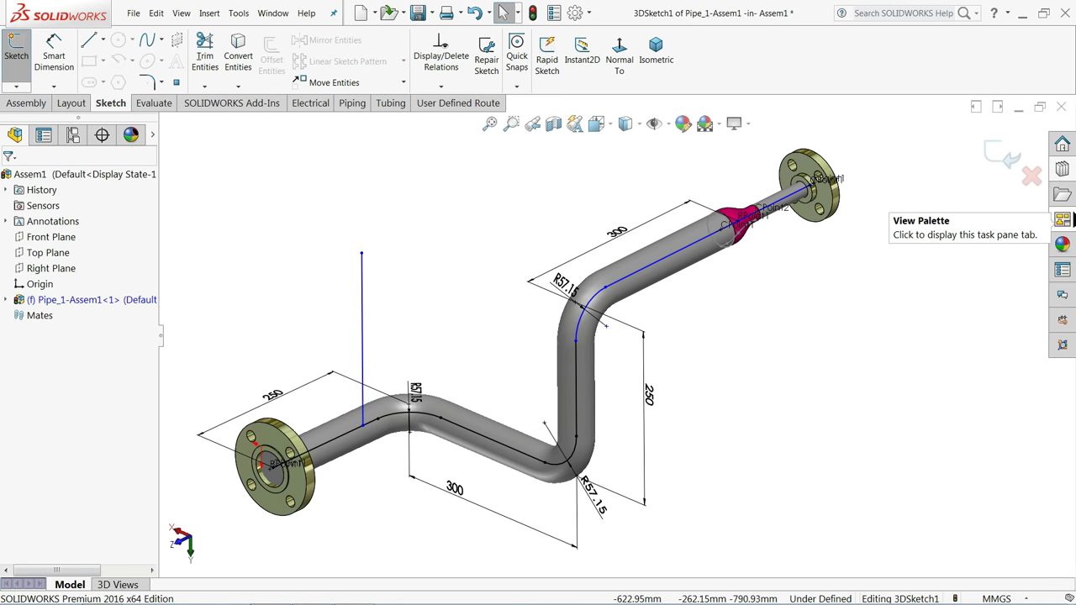
Step: Drop a slip on weld flange, size Slip On Flange 150-NPS1, onto the branch line's top end
{"action": "left_click", "coordinate": [1066, 170]}
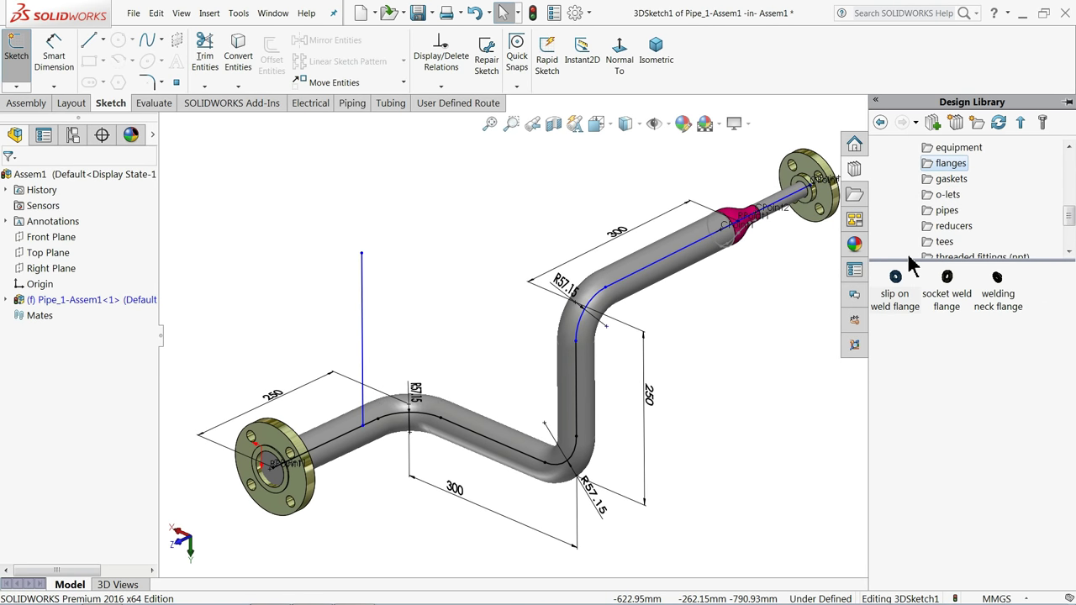
{"action": "left_click", "coordinate": [903, 286]}
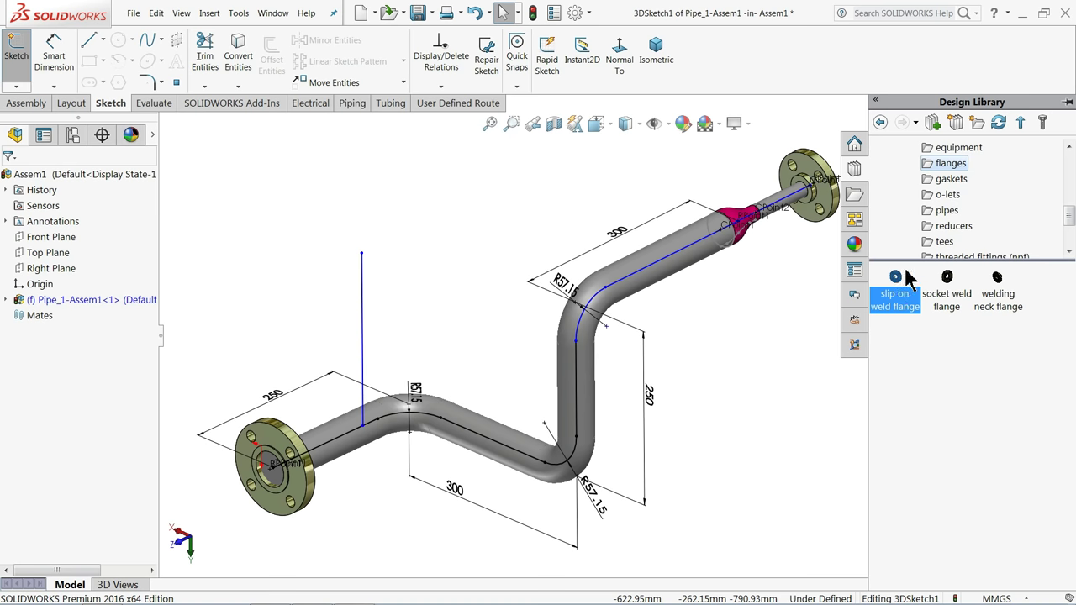
{"action": "mouse_move", "coordinate": [898, 294]}
{"action": "left_mouse_down"}
{"action": "mouse_move", "coordinate": [473, 314]}
{"action": "mouse_move", "coordinate": [367, 263]}
{"action": "left_mouse_up"}
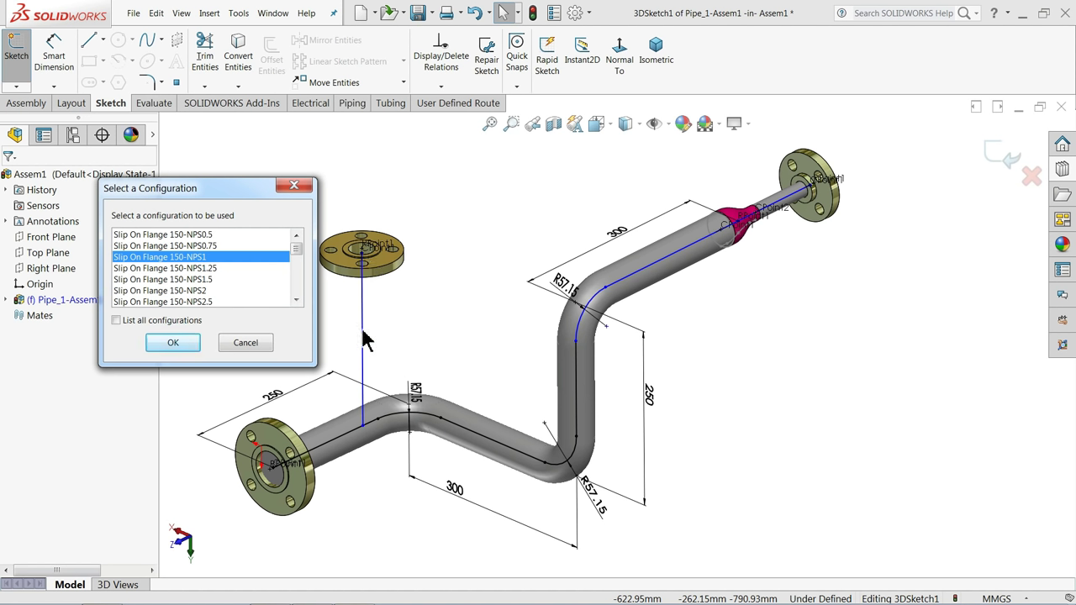
{"action": "left_click", "coordinate": [208, 268]}
{"action": "left_click", "coordinate": [193, 259]}
{"action": "left_click", "coordinate": [180, 344]}
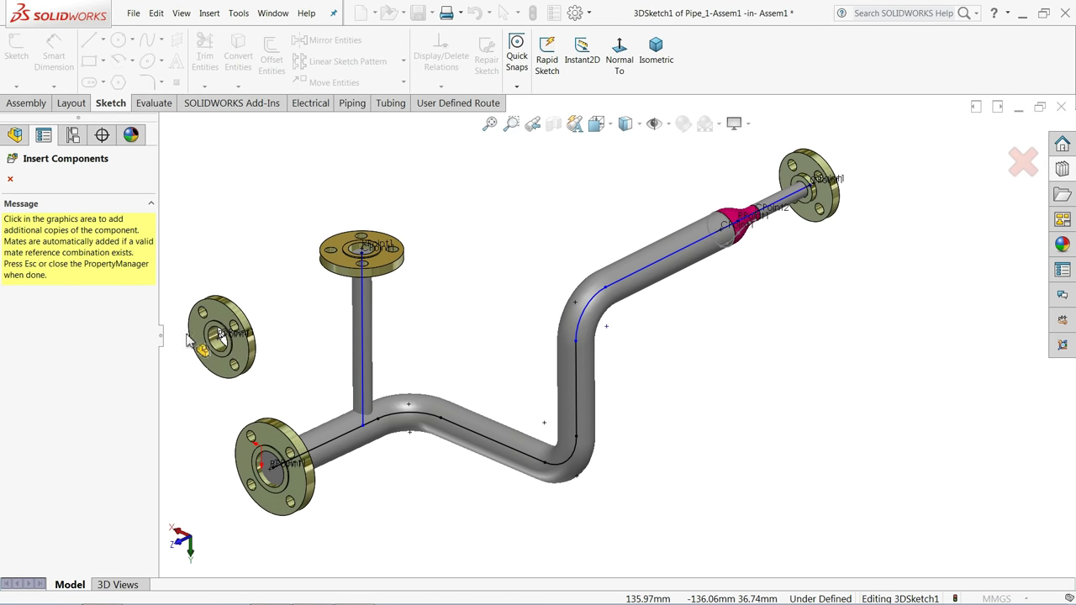
Step: Set the junction sketch point to Penetrate so the branch joins the main route
{"action": "left_click", "coordinate": [10, 179]}
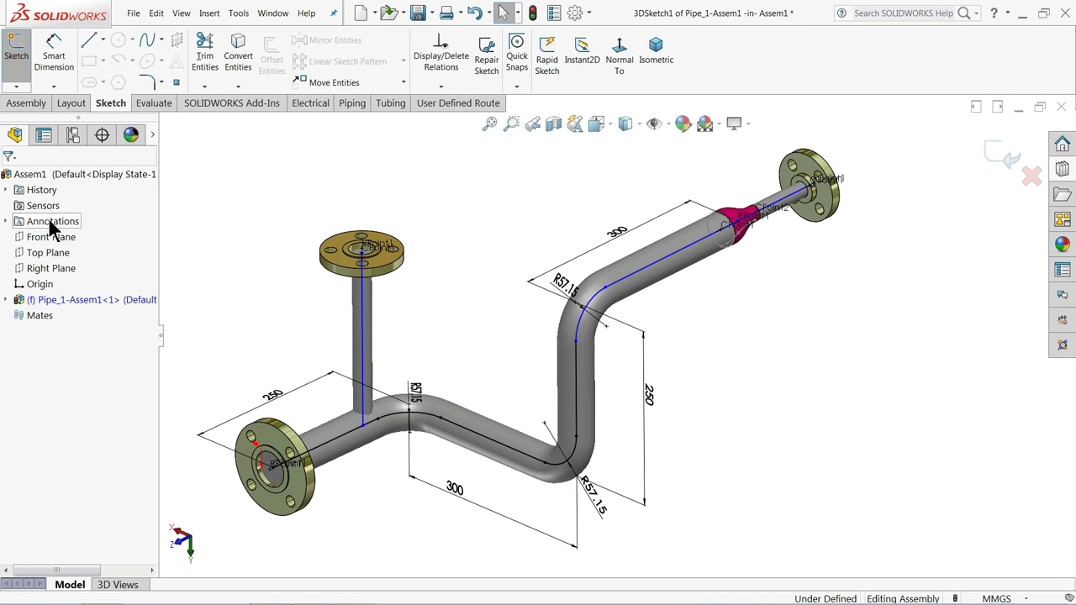
{"action": "right_click", "coordinate": [362, 426]}
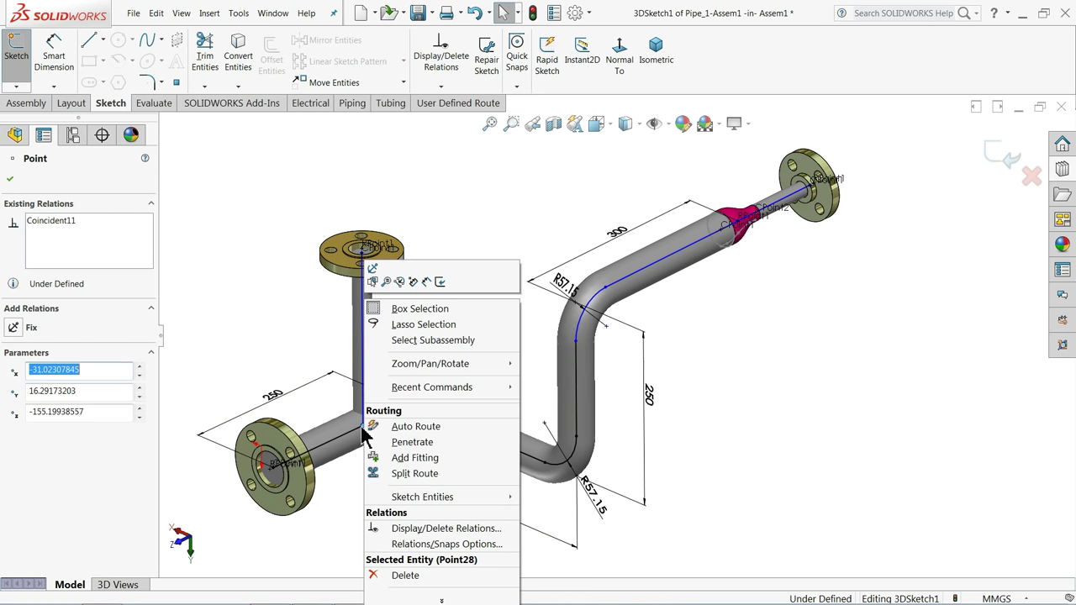
{"action": "left_click", "coordinate": [410, 445]}
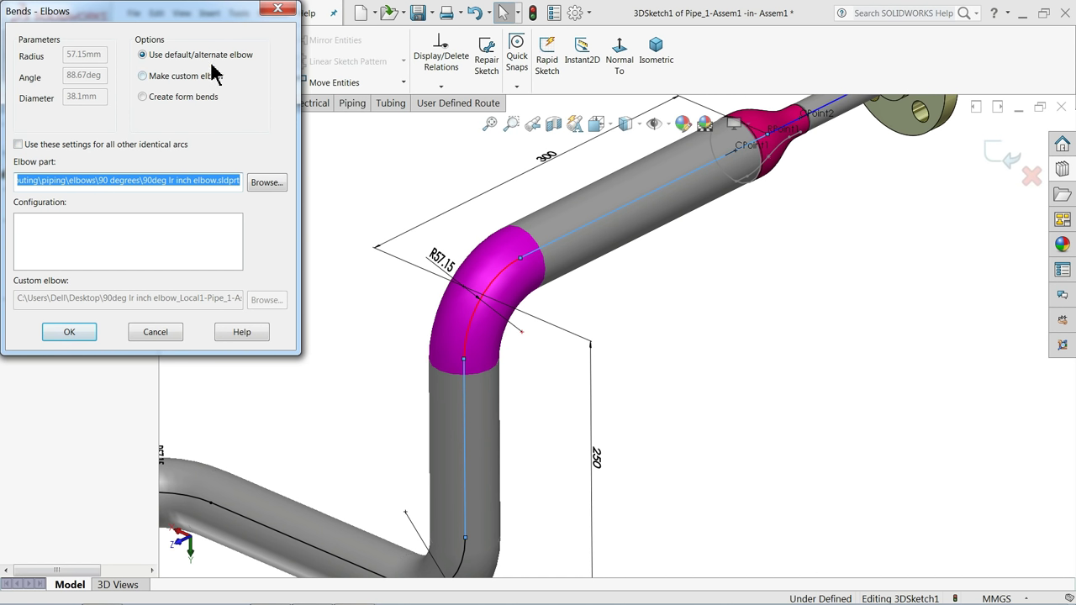
Step: Use custom 90L LR Inch 1.5 Sch80 elbows instead of the default 90deg elbow at all bends
{"action": "left_click", "coordinate": [72, 337]}
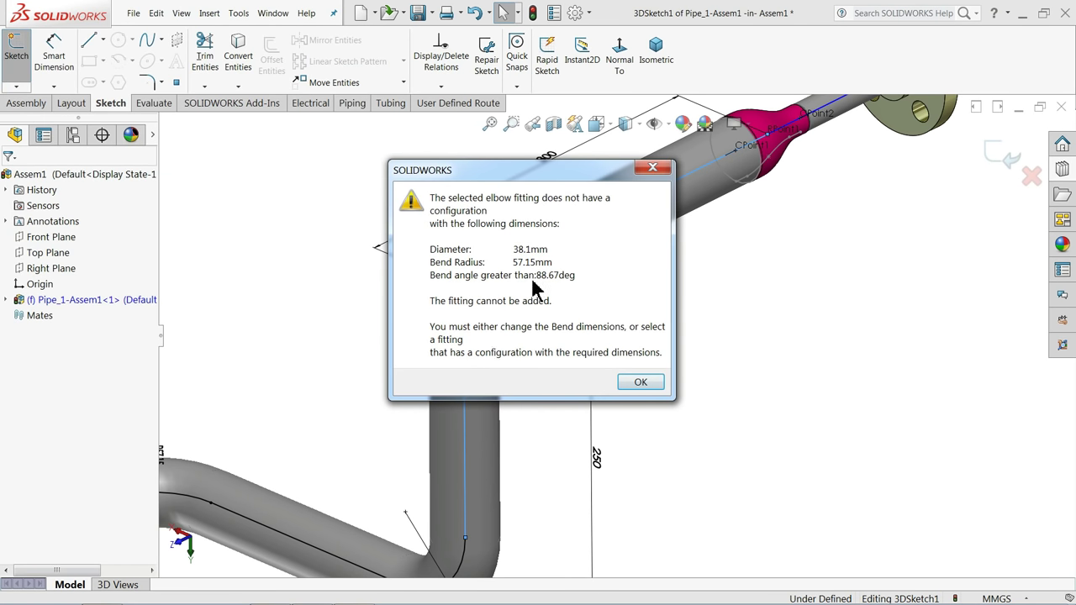
{"action": "left_click", "coordinate": [640, 383]}
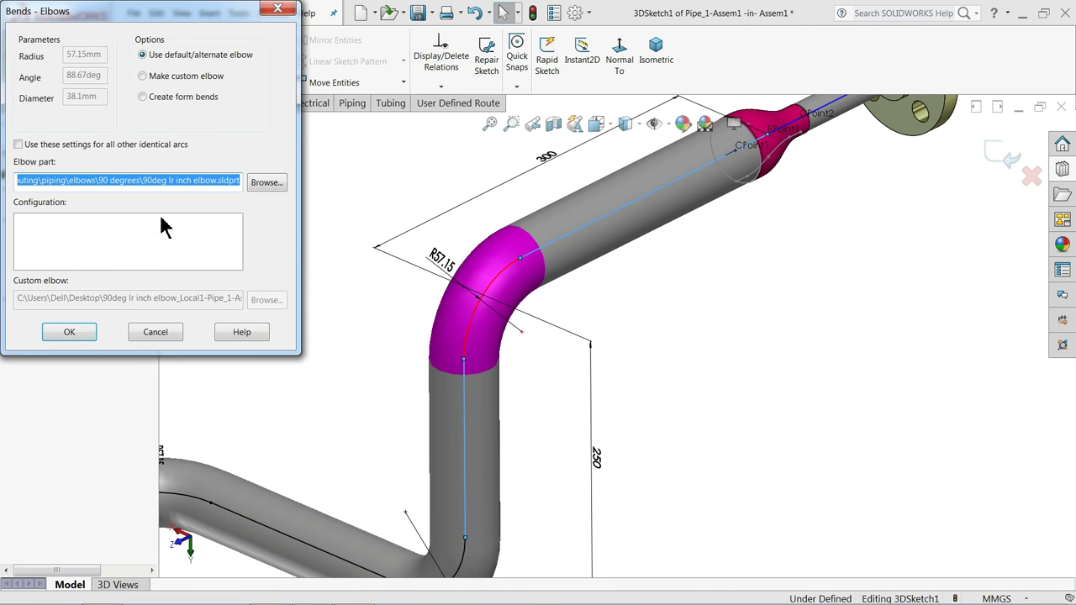
{"action": "left_click", "coordinate": [143, 77]}
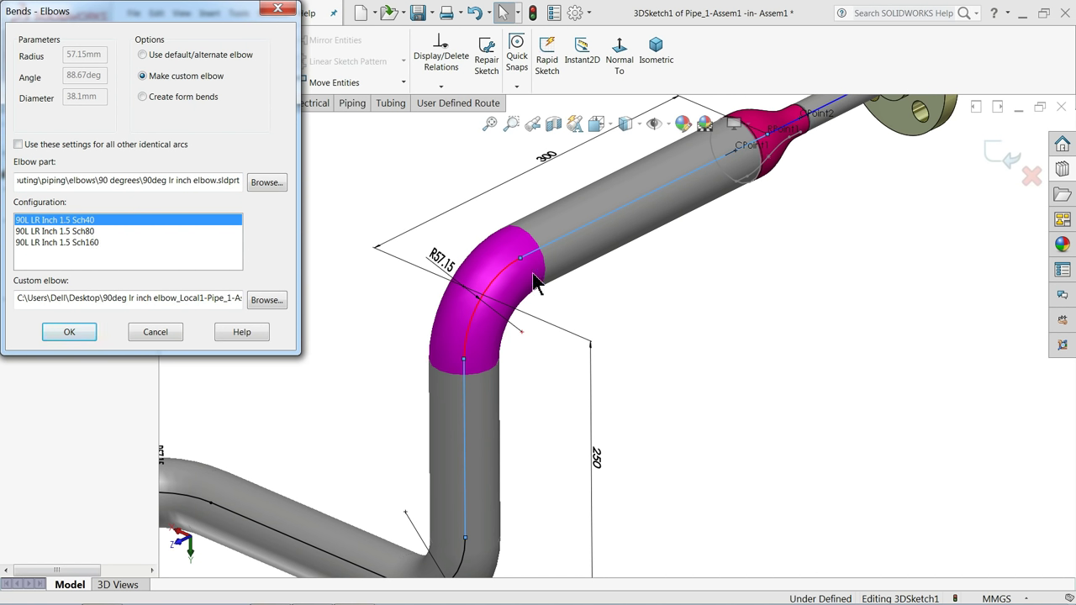
{"action": "left_click", "coordinate": [78, 231]}
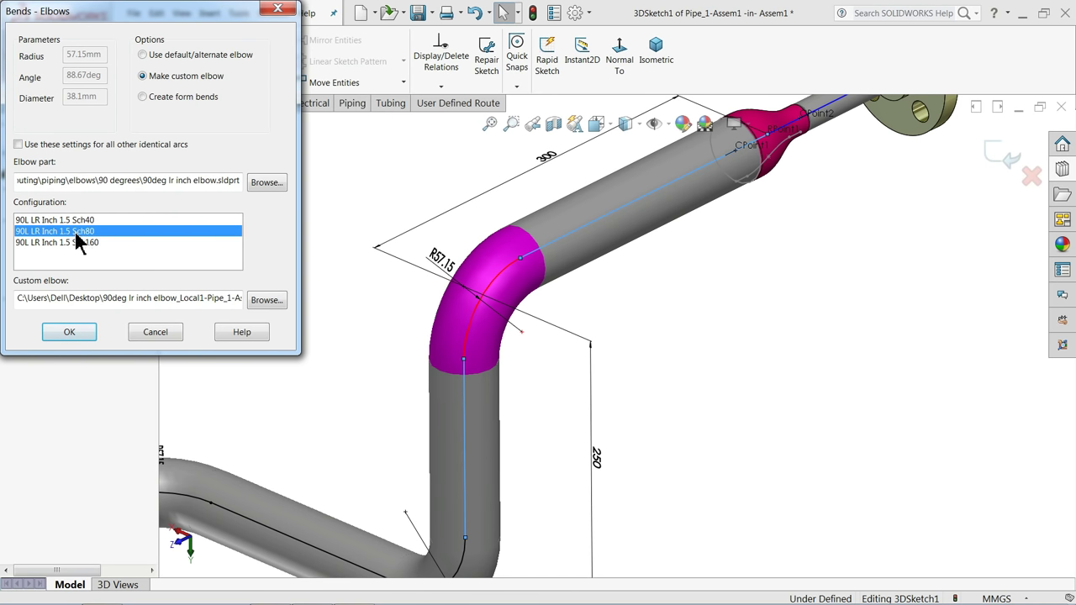
{"action": "left_click", "coordinate": [88, 334]}
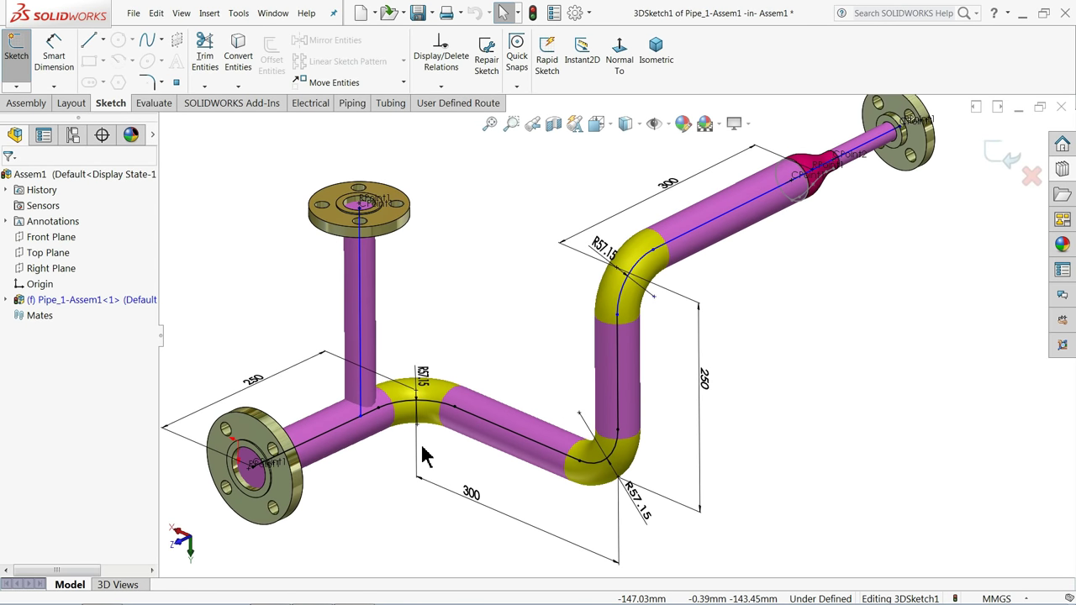
Step: Exit the route's 3D sketch and Edit Component mode, returning to top-level Assem1
{"action": "scroll", "coordinate": [606, 321], "scroll_direction": "up", "scroll_amount": 1}
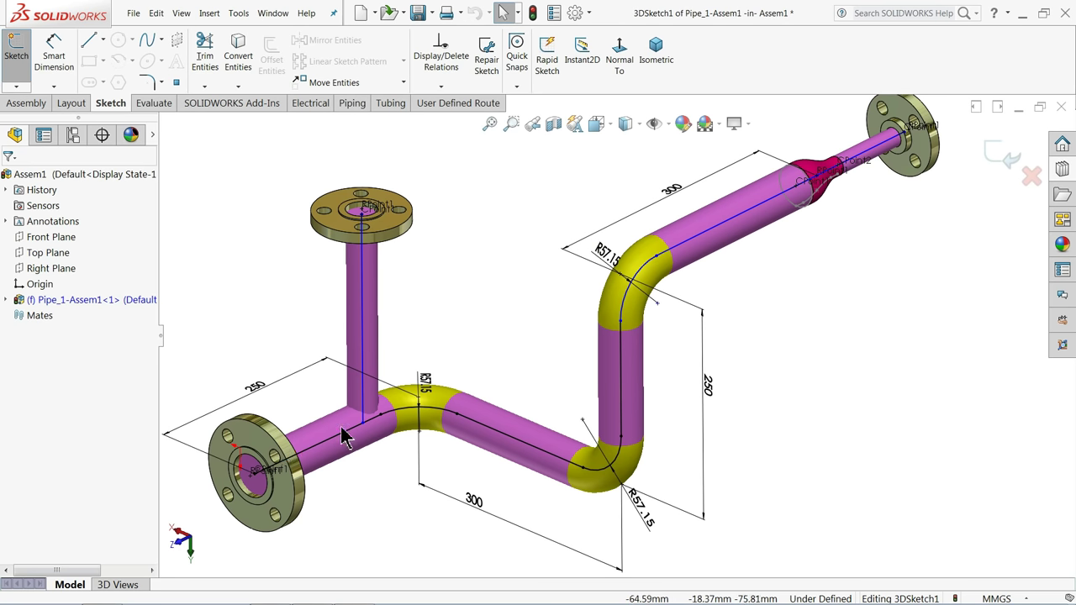
{"action": "left_click", "coordinate": [1011, 166]}
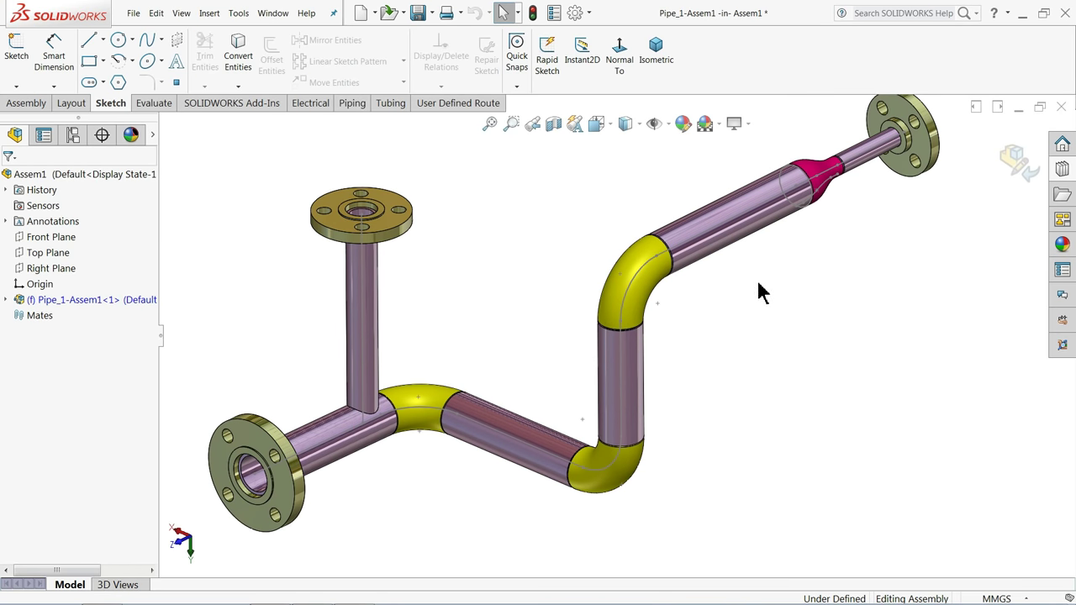
{"action": "left_click", "coordinate": [1016, 165]}
{"action": "mouse_move", "coordinate": [451, 389]}
{"action": "middle_mouse_down"}
{"action": "mouse_move", "coordinate": [516, 314]}
{"action": "mouse_move", "coordinate": [451, 384]}
{"action": "middle_mouse_up"}
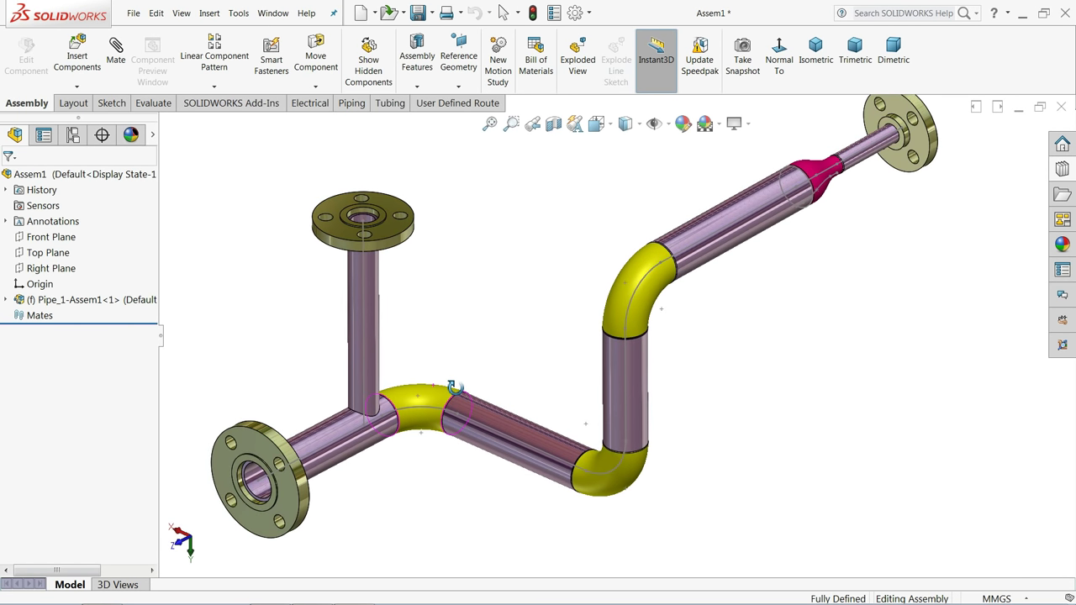
Step: Hide the route centreline sketch inside the upper elbow
{"action": "left_click", "coordinate": [630, 299]}
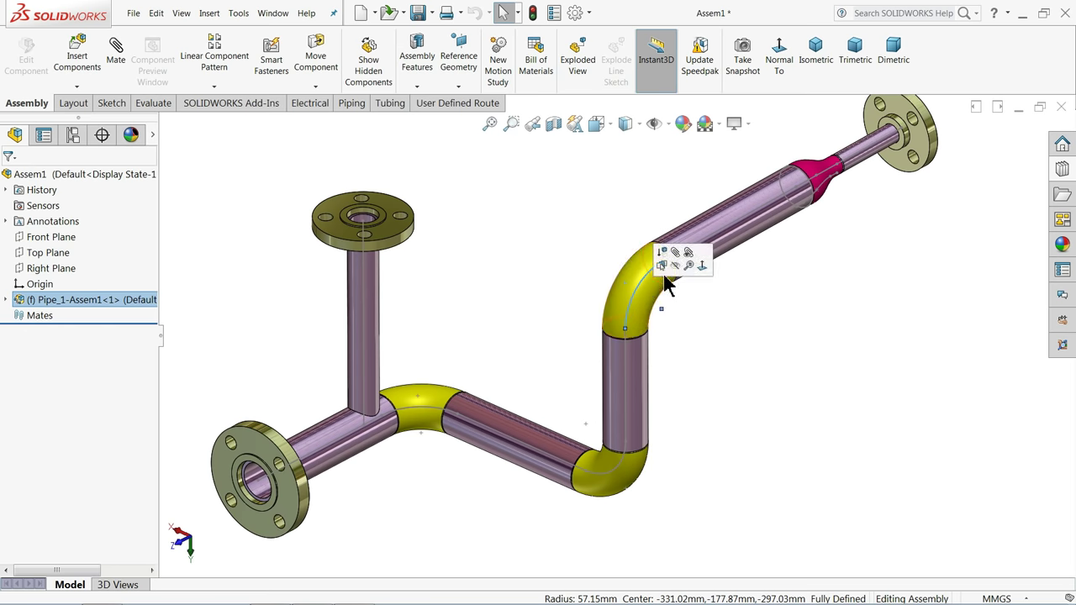
{"action": "left_click", "coordinate": [695, 295]}
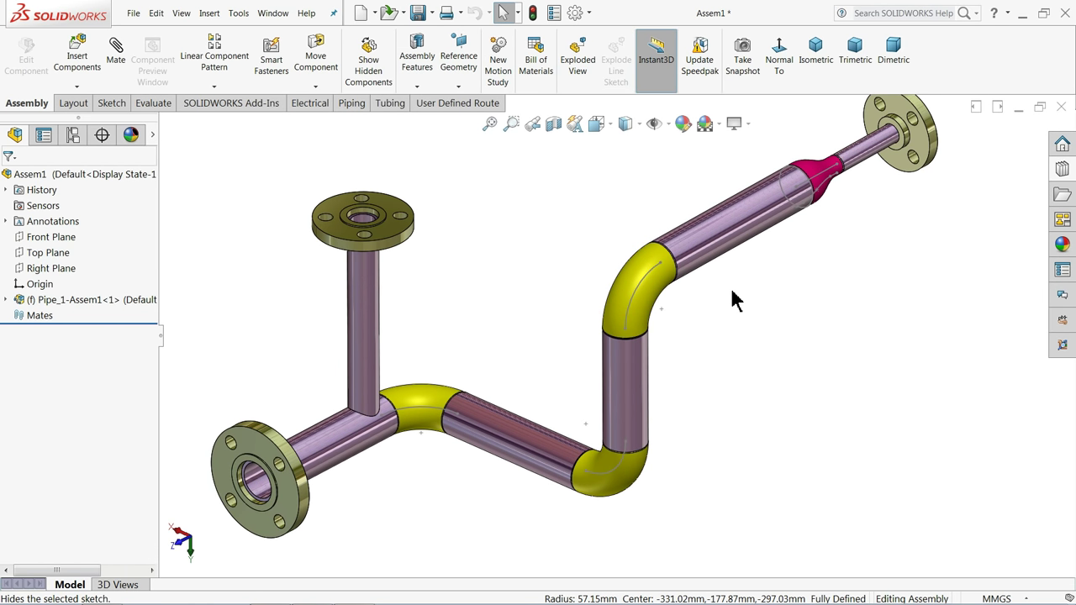
{"action": "left_click", "coordinate": [637, 286]}
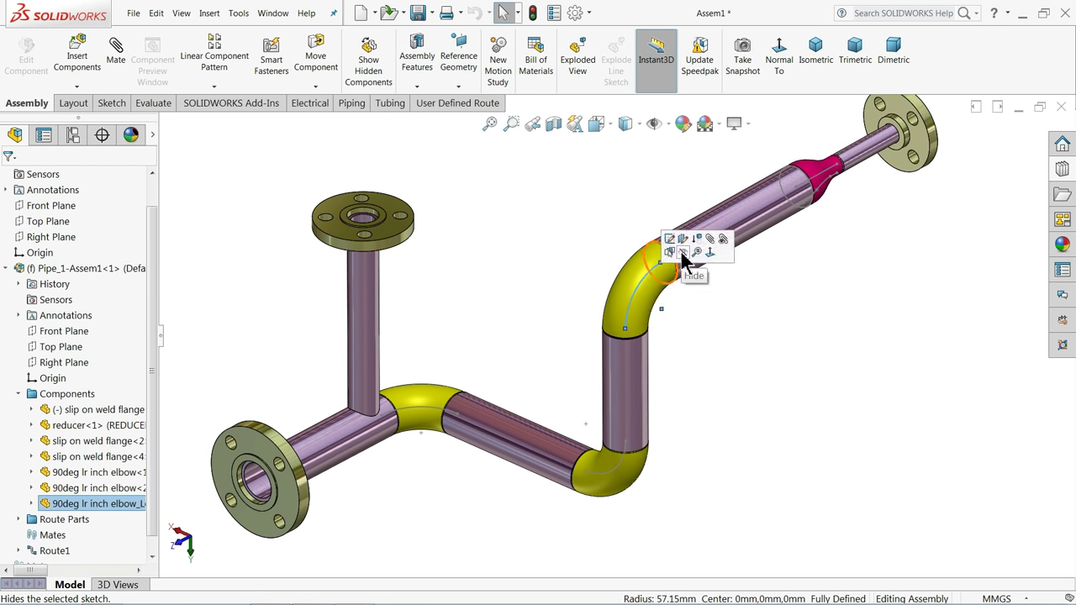
{"action": "left_click", "coordinate": [681, 253]}
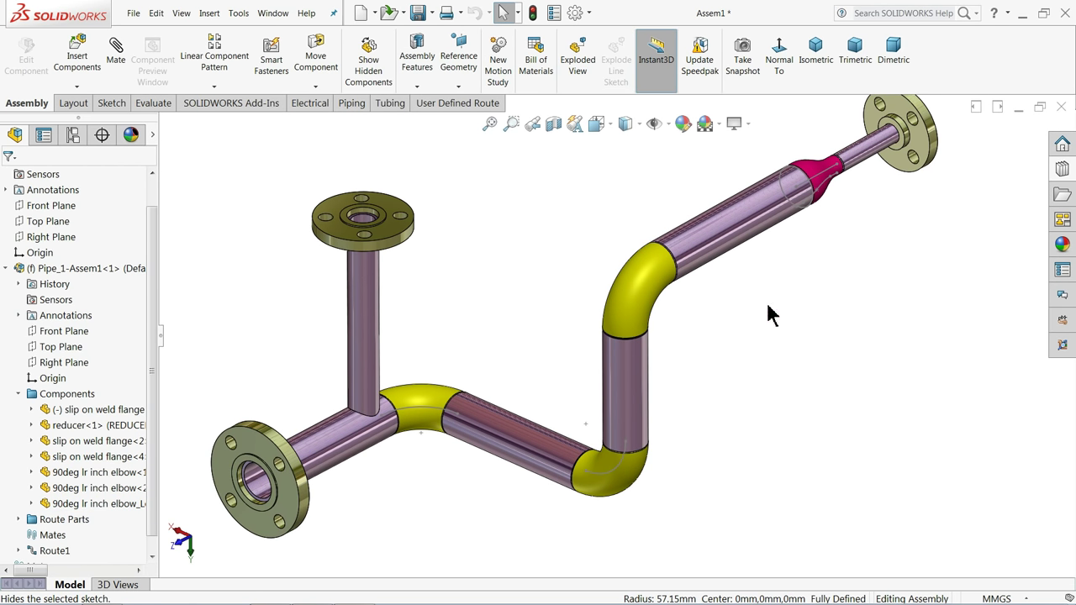
Step: Hide the route sketch inside elbow 90deg lr inch elbow<1>, after selecting the reducer
{"action": "left_click", "coordinate": [813, 210]}
{"action": "left_click", "coordinate": [857, 166]}
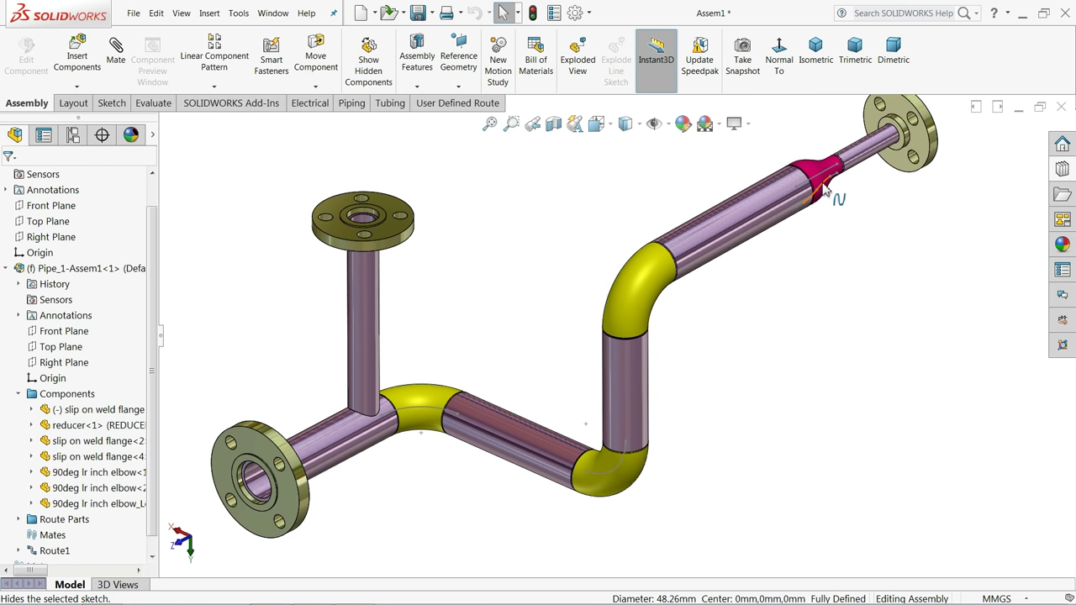
{"action": "left_click", "coordinate": [824, 190]}
{"action": "left_click", "coordinate": [857, 161]}
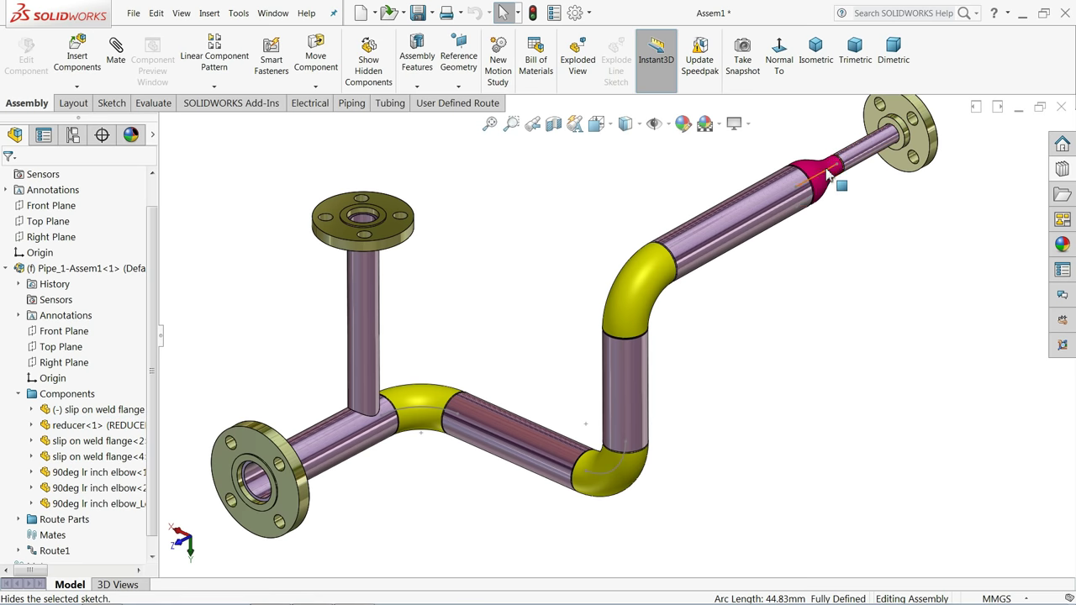
{"action": "left_click", "coordinate": [828, 177]}
{"action": "left_click", "coordinate": [828, 178]}
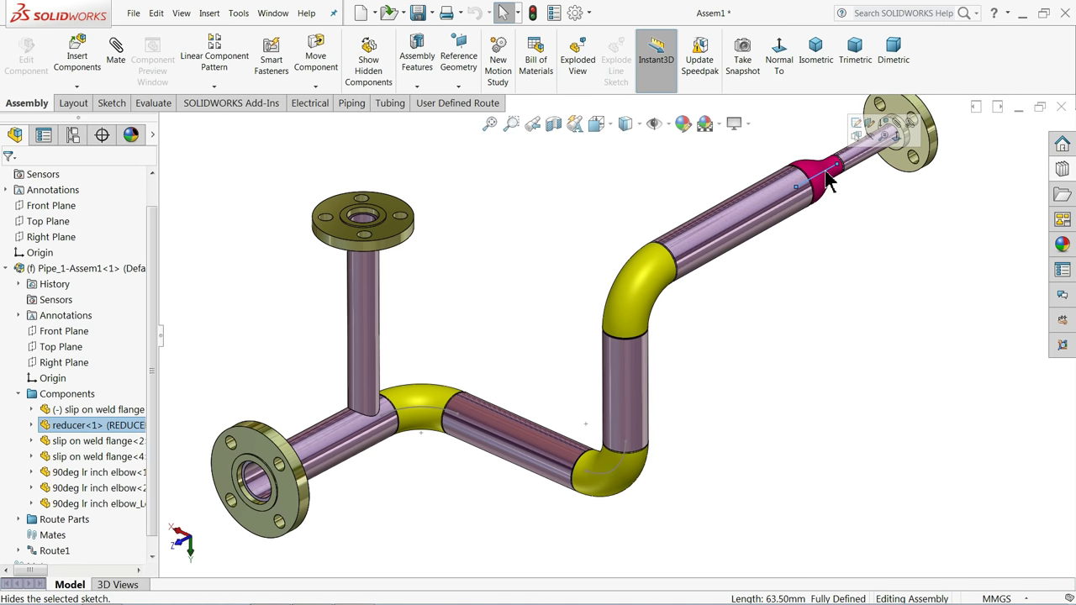
{"action": "left_click", "coordinate": [448, 389]}
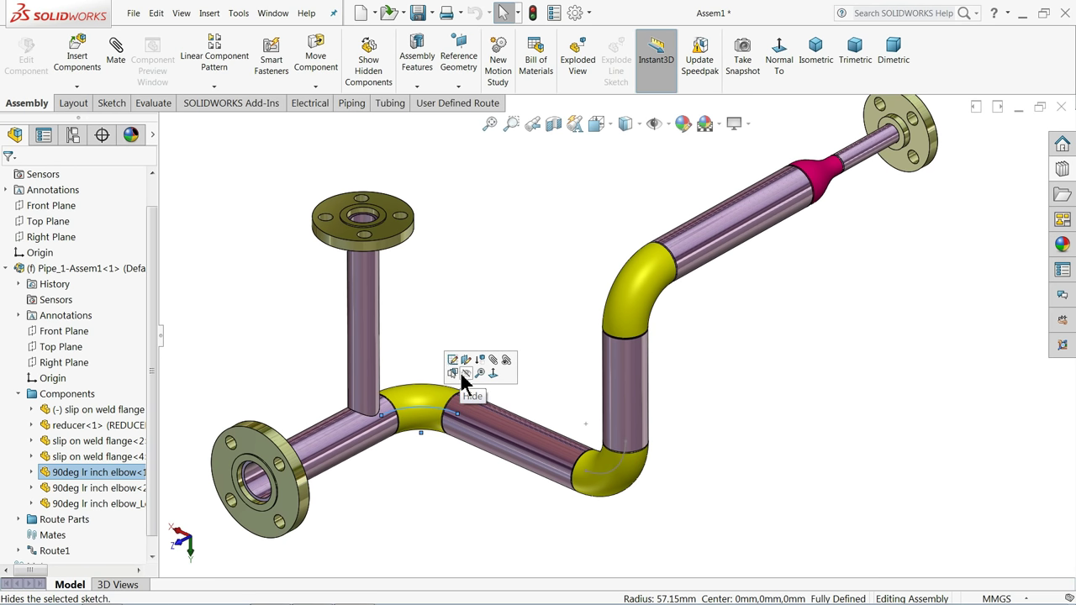
{"action": "left_click", "coordinate": [464, 373]}
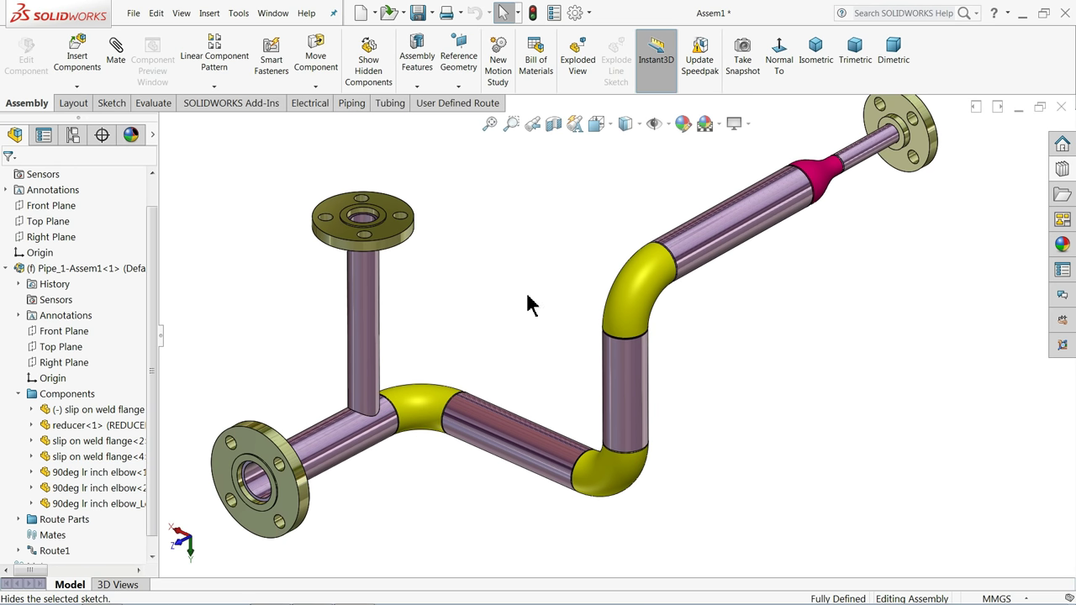
{"action": "middle_click_drag", "start_coordinate": [529, 302], "coordinate": [538, 295]}
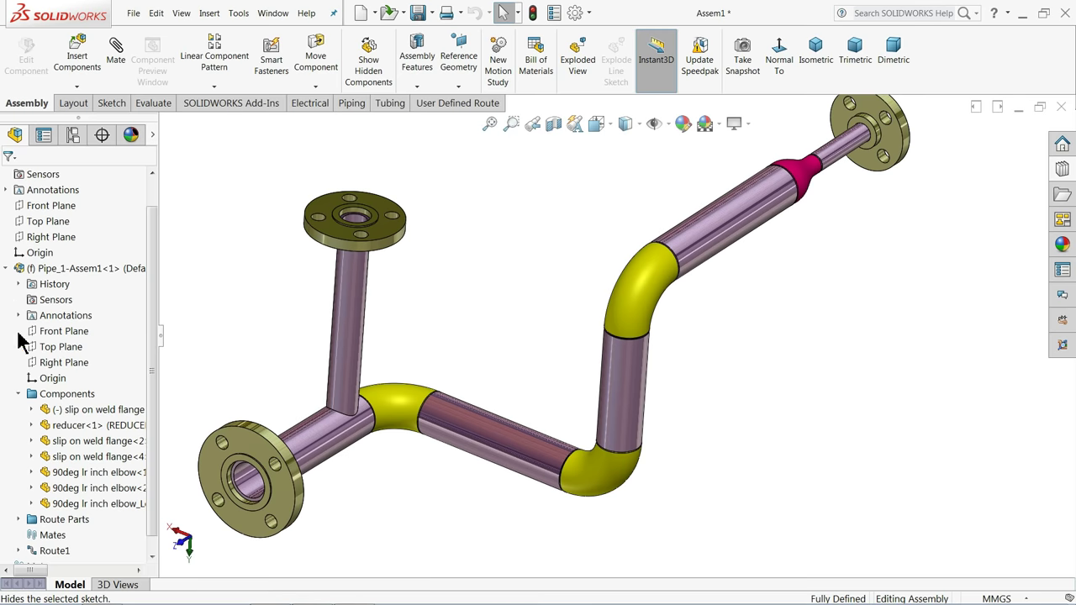
Step: Select the reducer and slip on weld flange<2> in the route's Components list
{"action": "scroll", "coordinate": [150, 374], "scroll_direction": "down", "scroll_amount": 1}
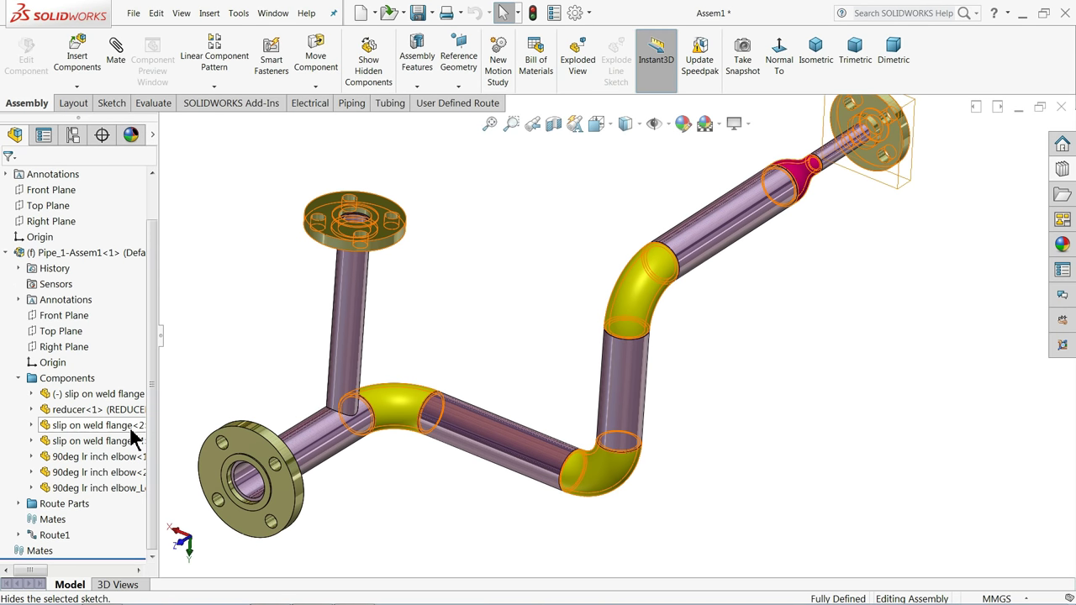
{"action": "left_click", "coordinate": [76, 411]}
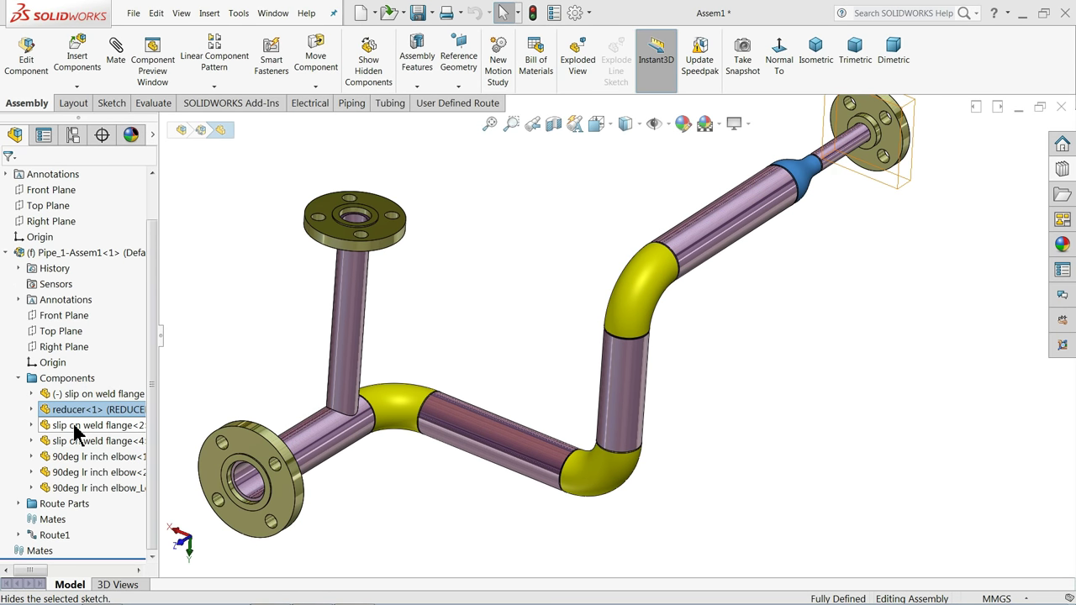
{"action": "left_click", "coordinate": [74, 426]}
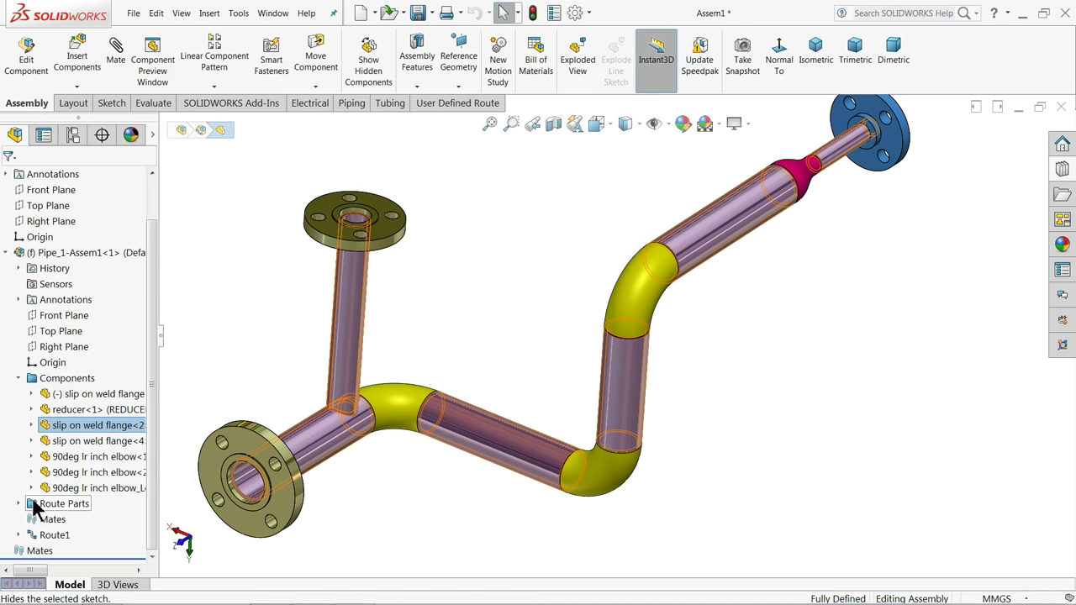
Step: Collapse the tree, then Save All with virtual components saved internally in Assem1
{"action": "left_click", "coordinate": [18, 379]}
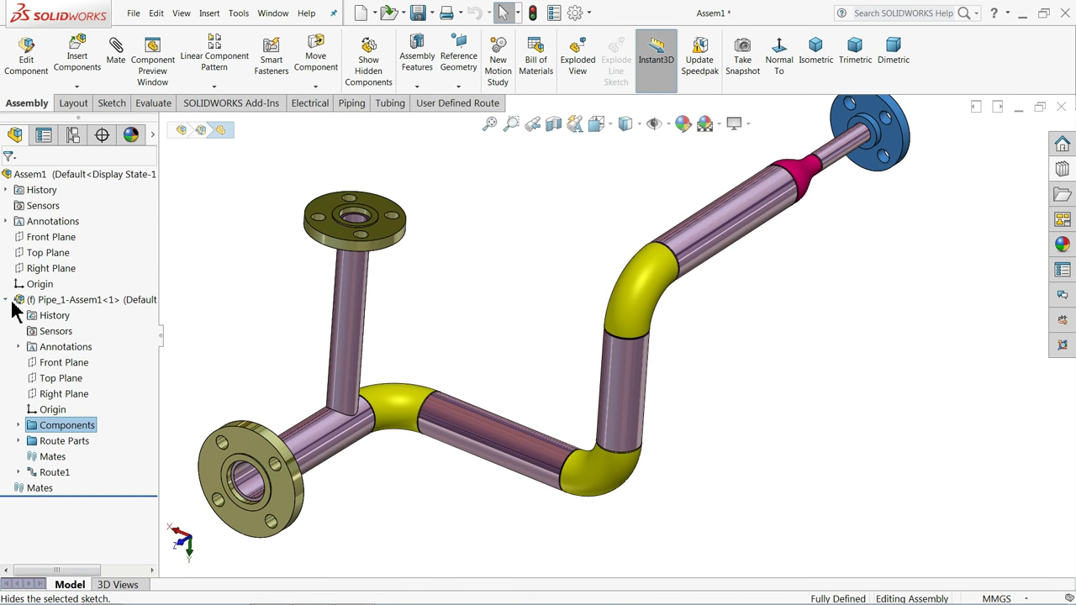
{"action": "left_click", "coordinate": [6, 300]}
{"action": "left_click", "coordinate": [492, 234]}
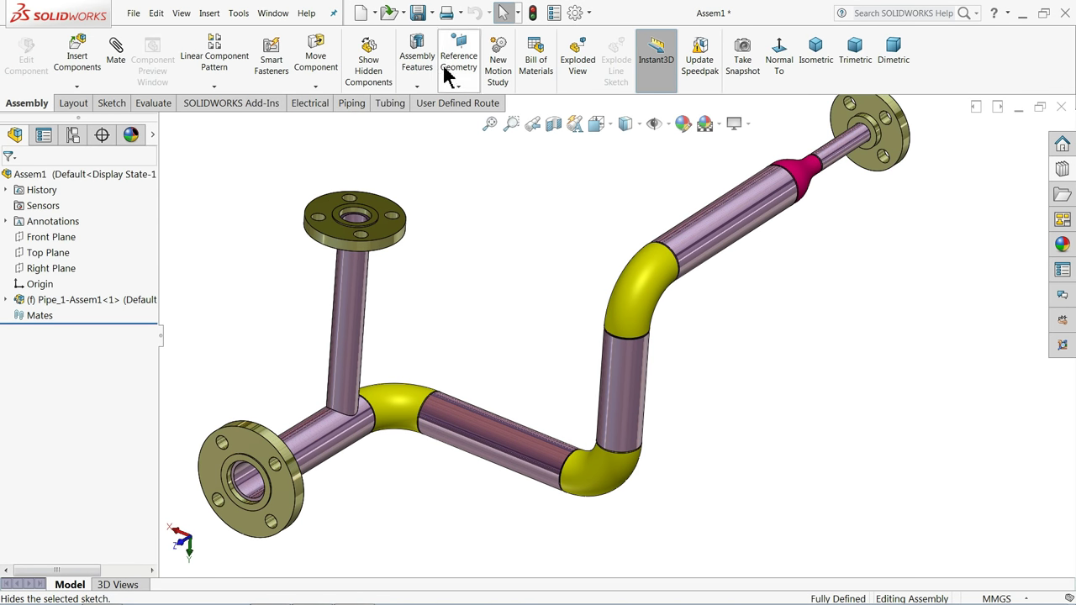
{"action": "left_click", "coordinate": [417, 11]}
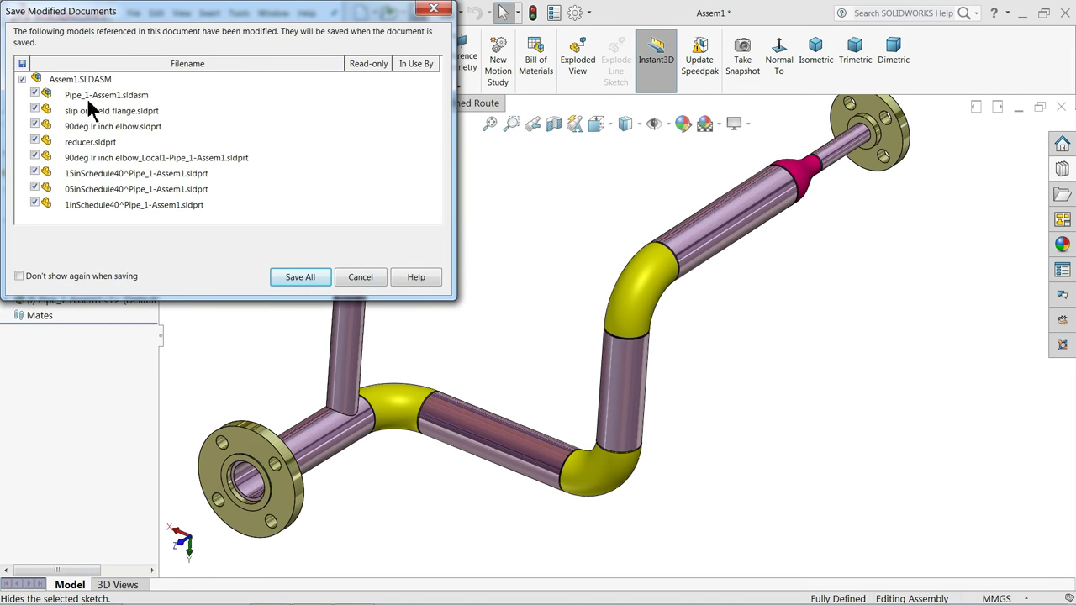
{"action": "left_click", "coordinate": [290, 280]}
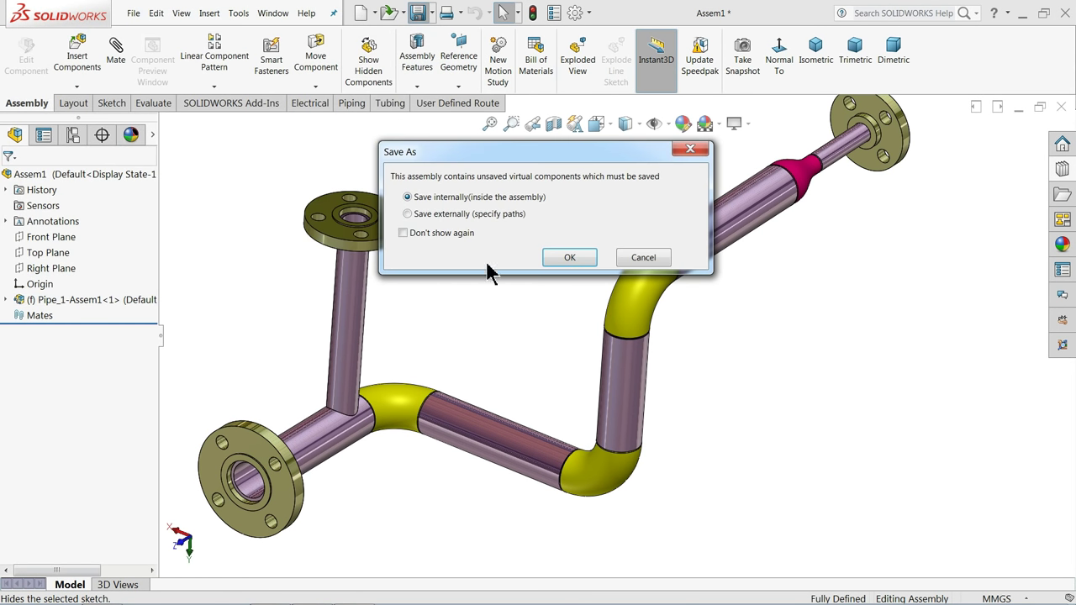
{"action": "left_click", "coordinate": [569, 260]}
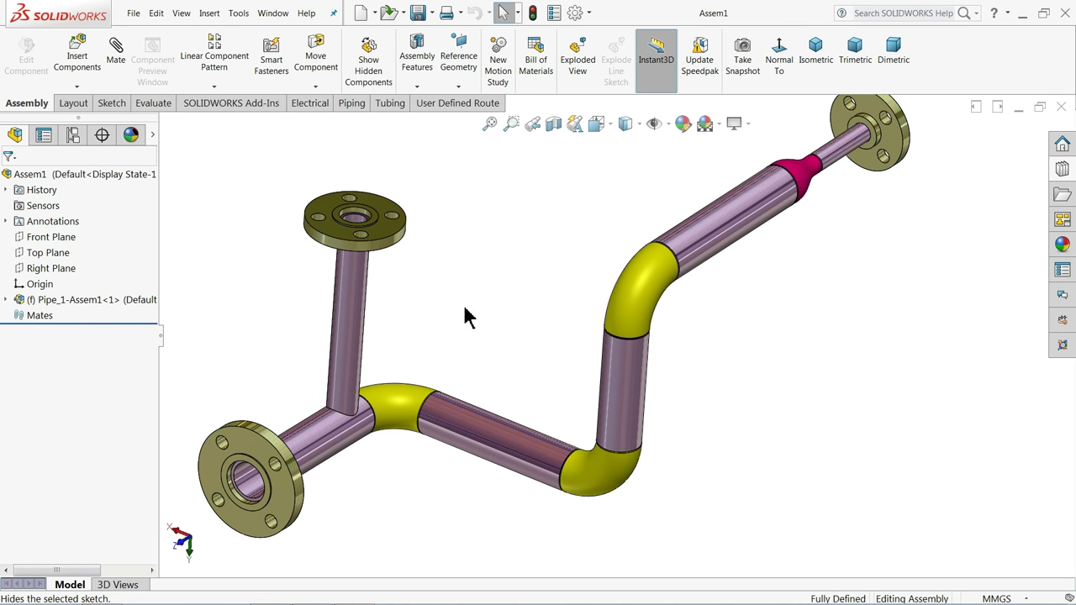
{"action": "mouse_move", "coordinate": [467, 318]}
{"action": "middle_mouse_down"}
{"action": "mouse_move", "coordinate": [474, 300]}
{"action": "mouse_move", "coordinate": [460, 299]}
{"action": "middle_mouse_up"}
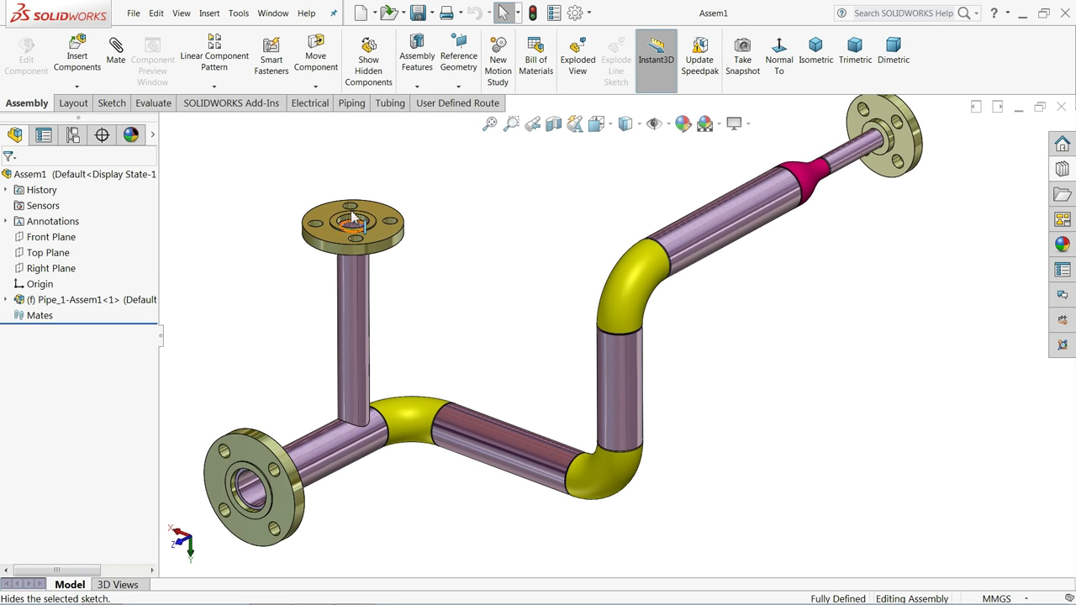
{"action": "left_click", "coordinate": [554, 124]}
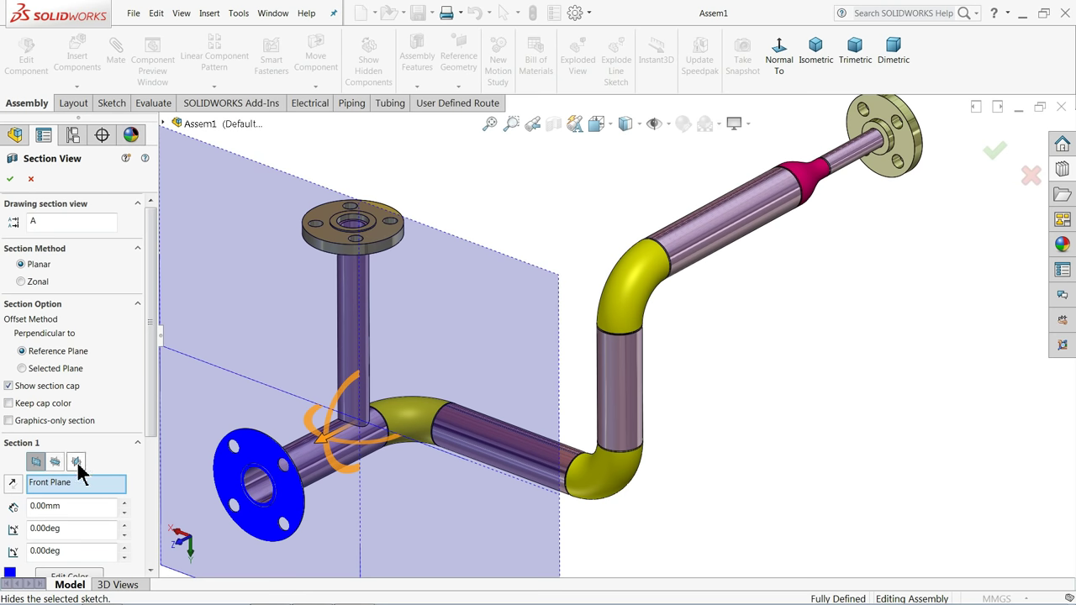
{"action": "left_click", "coordinate": [77, 461]}
{"action": "middle_click_drag", "start_coordinate": [425, 410], "coordinate": [444, 383]}
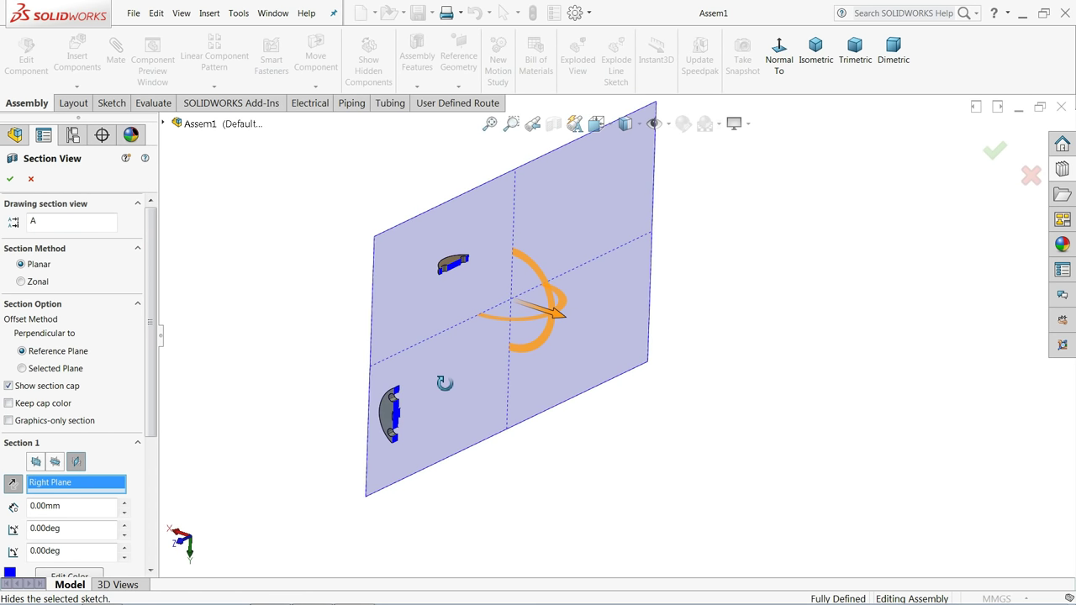
{"action": "mouse_move", "coordinate": [563, 314]}
{"action": "left_mouse_down"}
{"action": "mouse_move", "coordinate": [591, 322]}
{"action": "mouse_move", "coordinate": [567, 309]}
{"action": "mouse_move", "coordinate": [550, 328]}
{"action": "mouse_move", "coordinate": [561, 319]}
{"action": "mouse_move", "coordinate": [583, 332]}
{"action": "mouse_move", "coordinate": [570, 327]}
{"action": "left_mouse_up"}
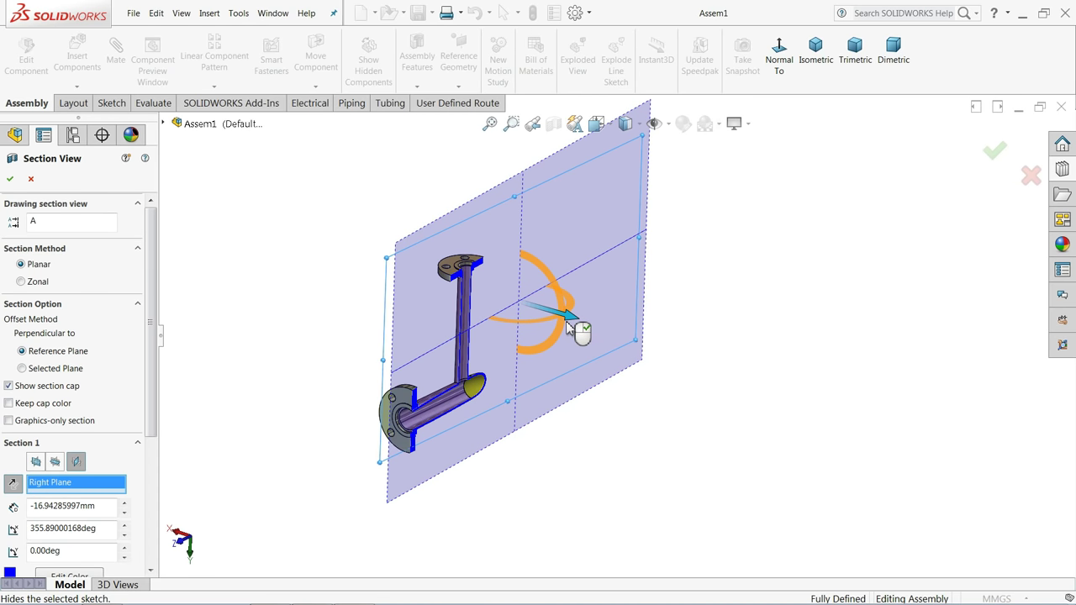
{"action": "left_click", "coordinate": [10, 178]}
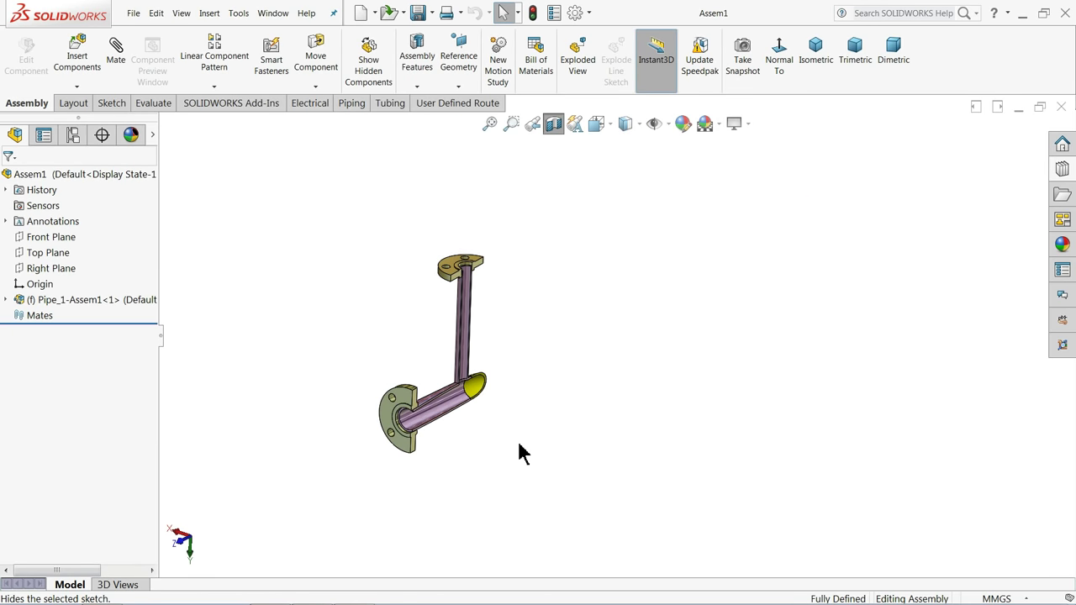
{"action": "scroll", "coordinate": [499, 379], "scroll_direction": "down", "scroll_amount": 10}
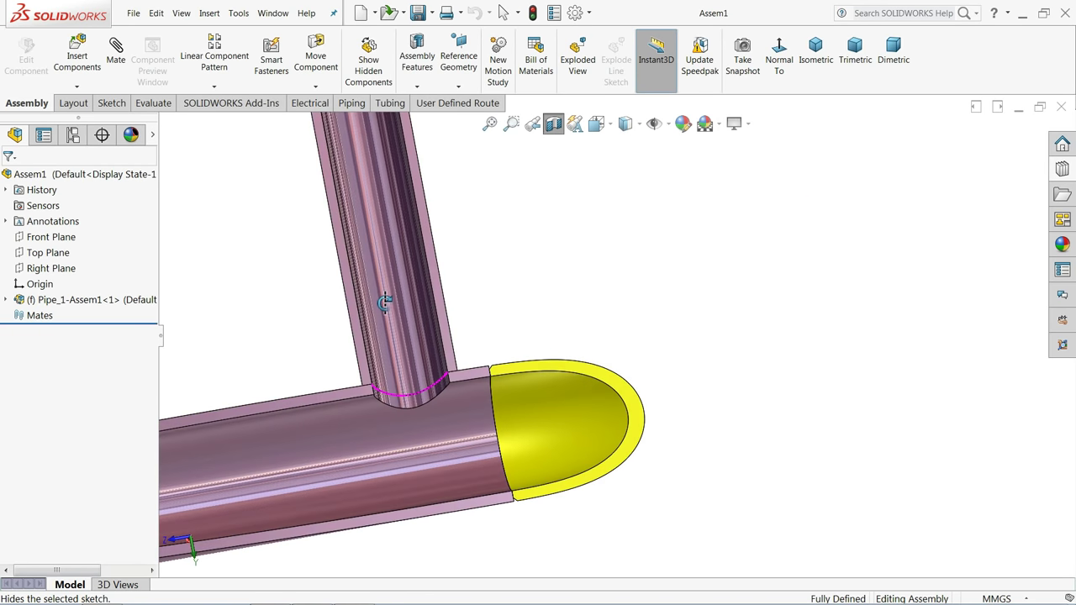
{"action": "mouse_move", "coordinate": [384, 303]}
{"action": "middle_mouse_down"}
{"action": "mouse_move", "coordinate": [423, 428]}
{"action": "mouse_move", "coordinate": [387, 319]}
{"action": "middle_mouse_up"}
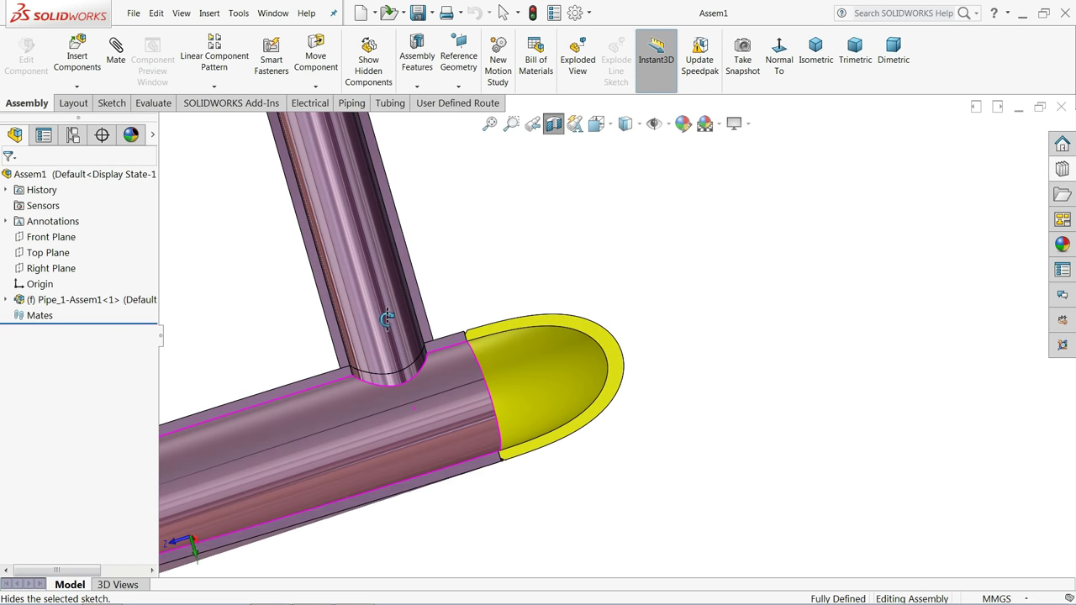
{"action": "scroll", "coordinate": [428, 409], "scroll_direction": "up", "scroll_amount": 2}
{"action": "scroll", "coordinate": [425, 400], "scroll_direction": "up", "scroll_amount": 4}
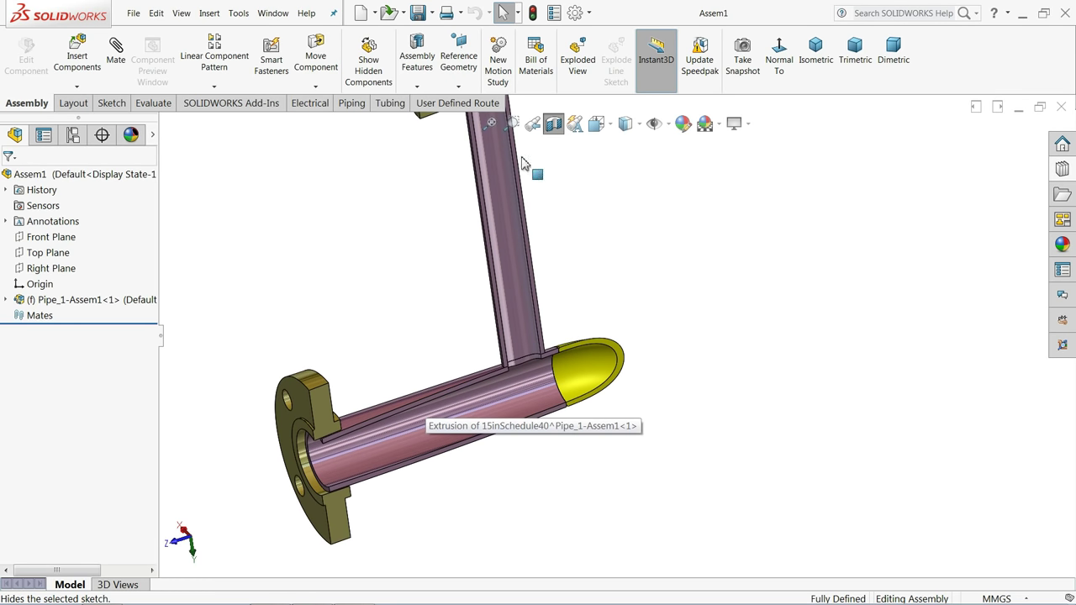
{"action": "key", "text": "f"}
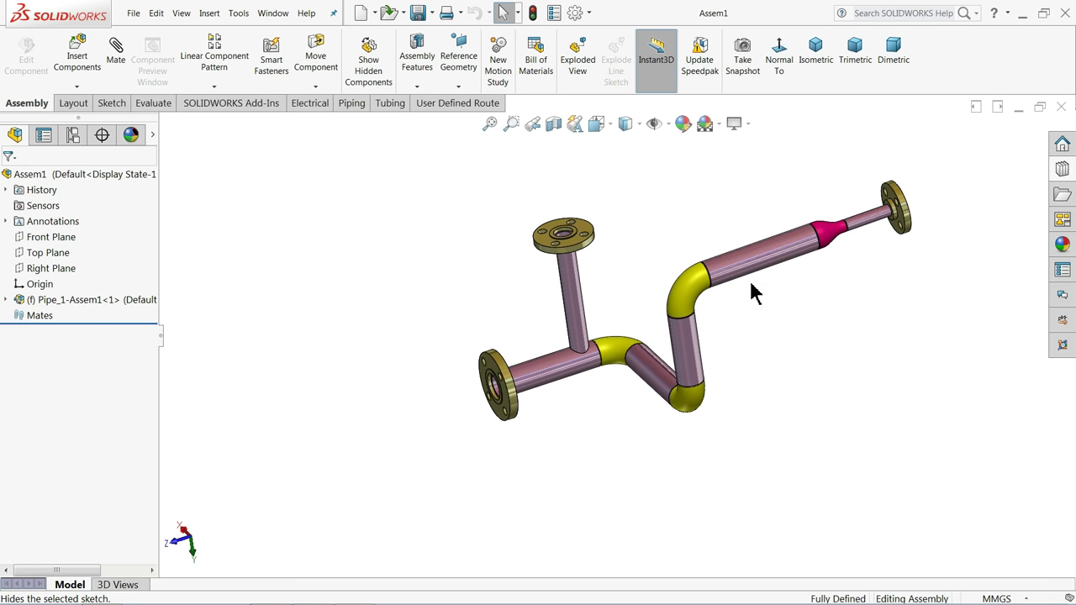
{"action": "middle_click_drag", "start_coordinate": [753, 292], "coordinate": [701, 327]}
{"action": "scroll", "coordinate": [600, 341], "scroll_direction": "down", "scroll_amount": 2}
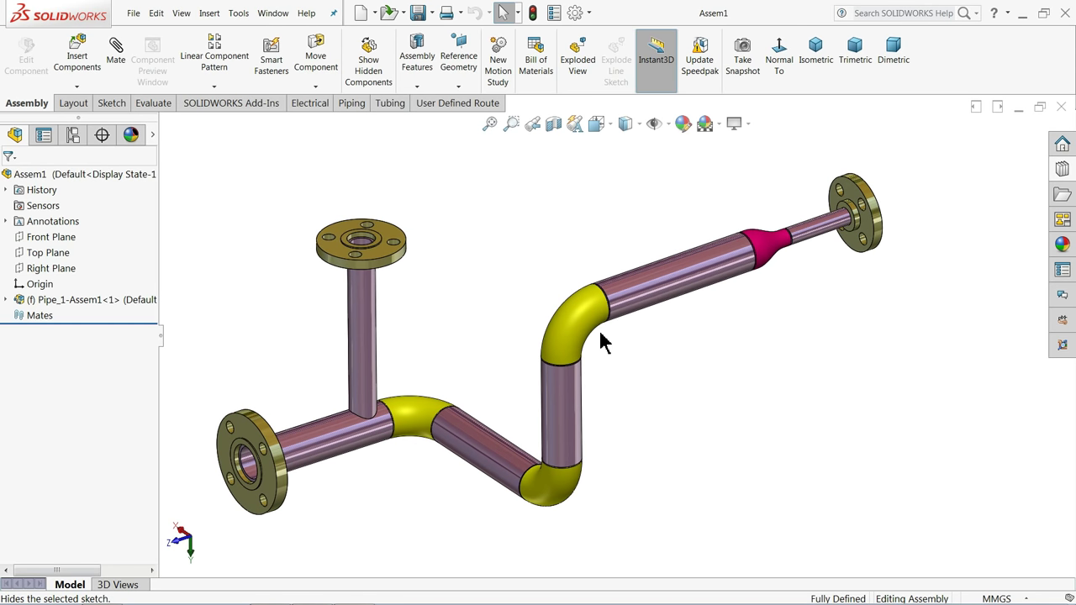
{"action": "mouse_move", "coordinate": [615, 348]}
{"action": "middle_mouse_down"}
{"action": "mouse_move", "coordinate": [641, 331]}
{"action": "mouse_move", "coordinate": [621, 359]}
{"action": "middle_mouse_up"}
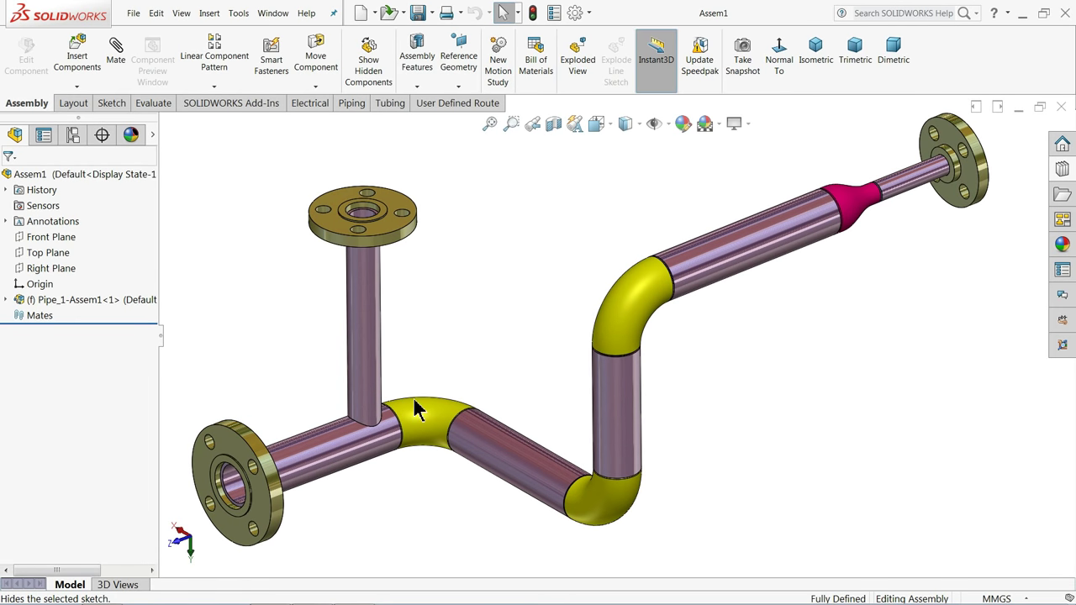
{"action": "scroll", "coordinate": [456, 384], "scroll_direction": "down", "scroll_amount": 2}
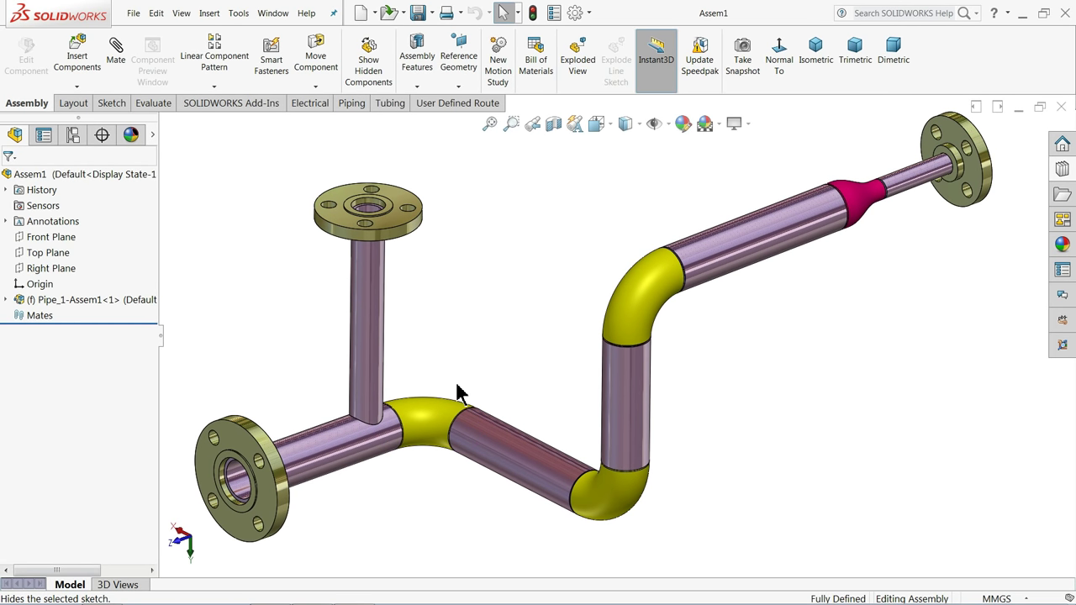
{"action": "scroll", "coordinate": [458, 385], "scroll_direction": "up", "scroll_amount": 2}
{"action": "scroll", "coordinate": [681, 359], "scroll_direction": "down", "scroll_amount": 2}
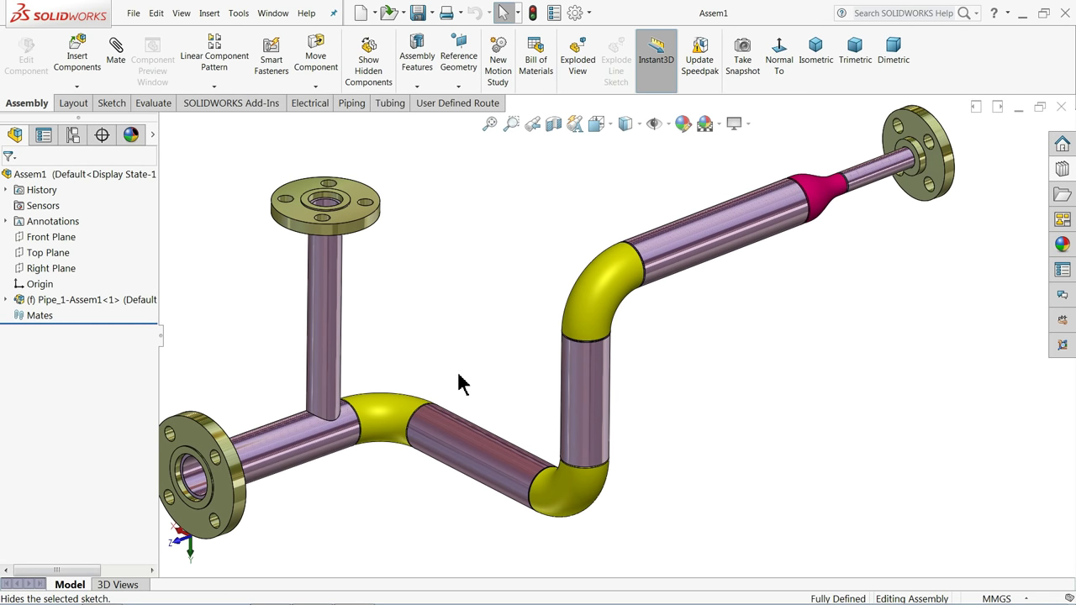
{"action": "middle_click_drag", "start_coordinate": [469, 360], "coordinate": [545, 353]}
{"action": "middle_click_drag", "start_coordinate": [428, 358], "coordinate": [420, 348]}
{"action": "left_click", "coordinate": [412, 420]}
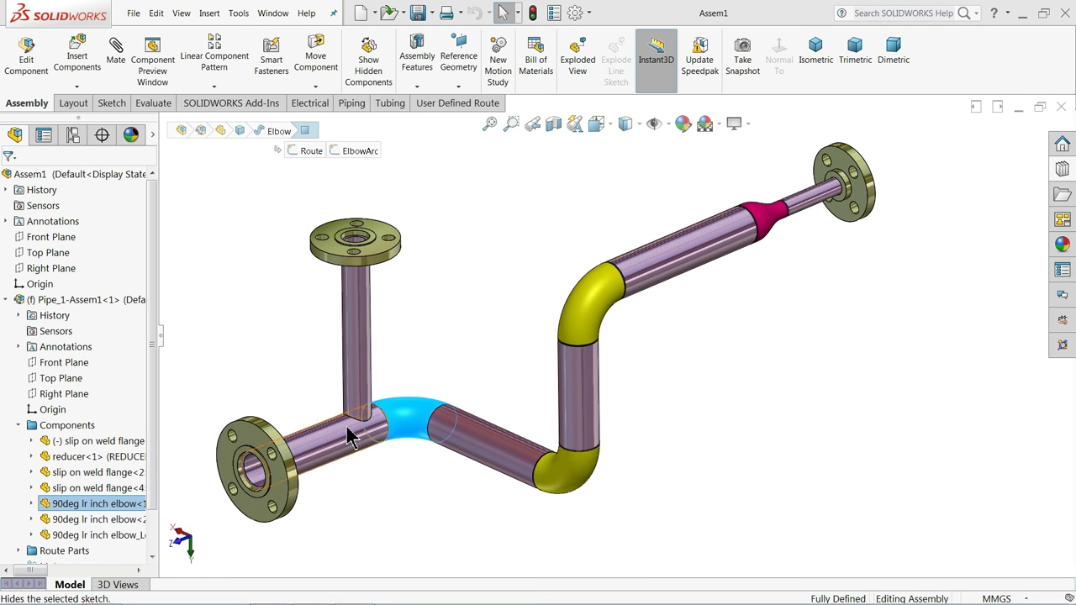
{"action": "right_click", "coordinate": [44, 510]}
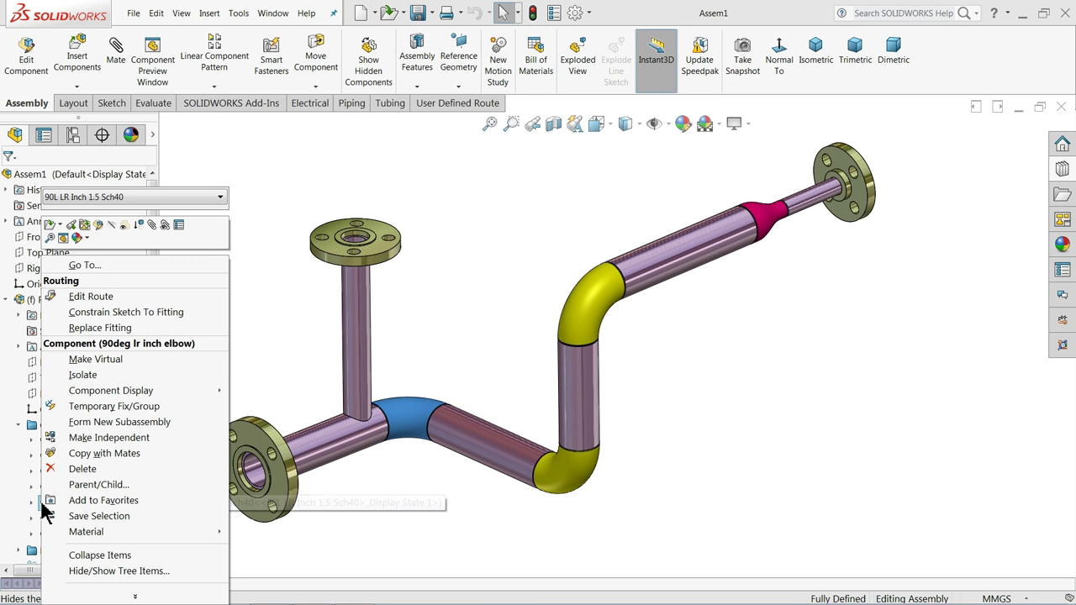
{"action": "left_click", "coordinate": [52, 229]}
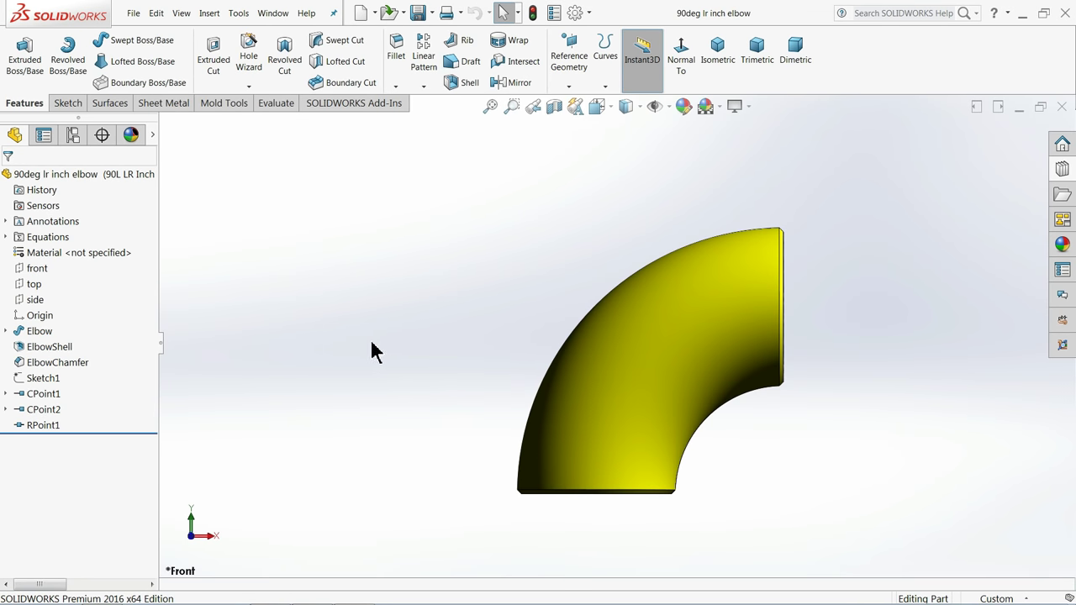
{"action": "middle_click_drag", "start_coordinate": [496, 349], "coordinate": [699, 326]}
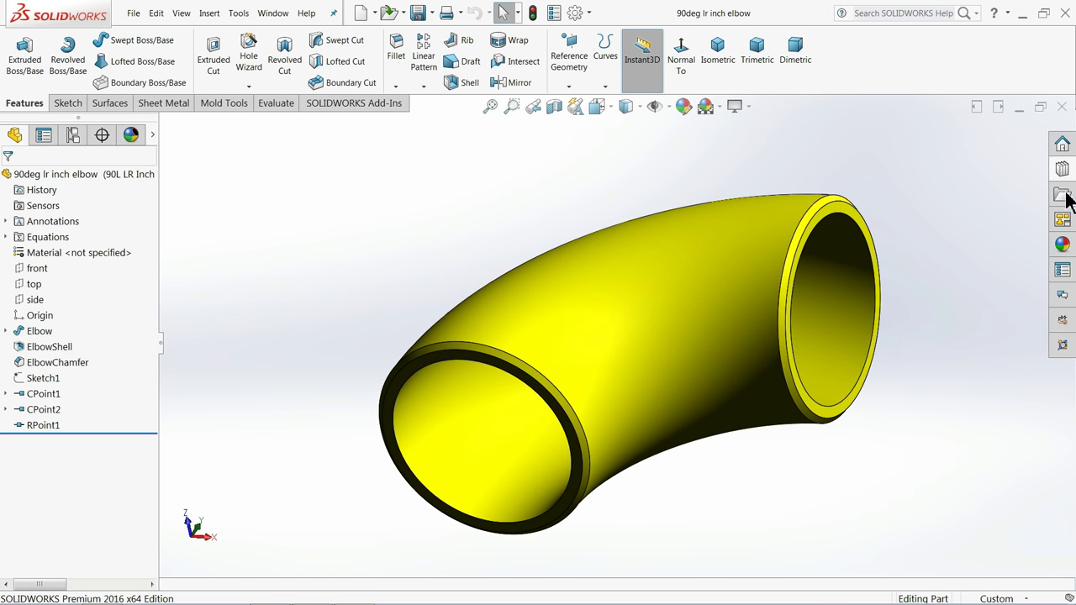
{"action": "left_click", "coordinate": [1061, 114]}
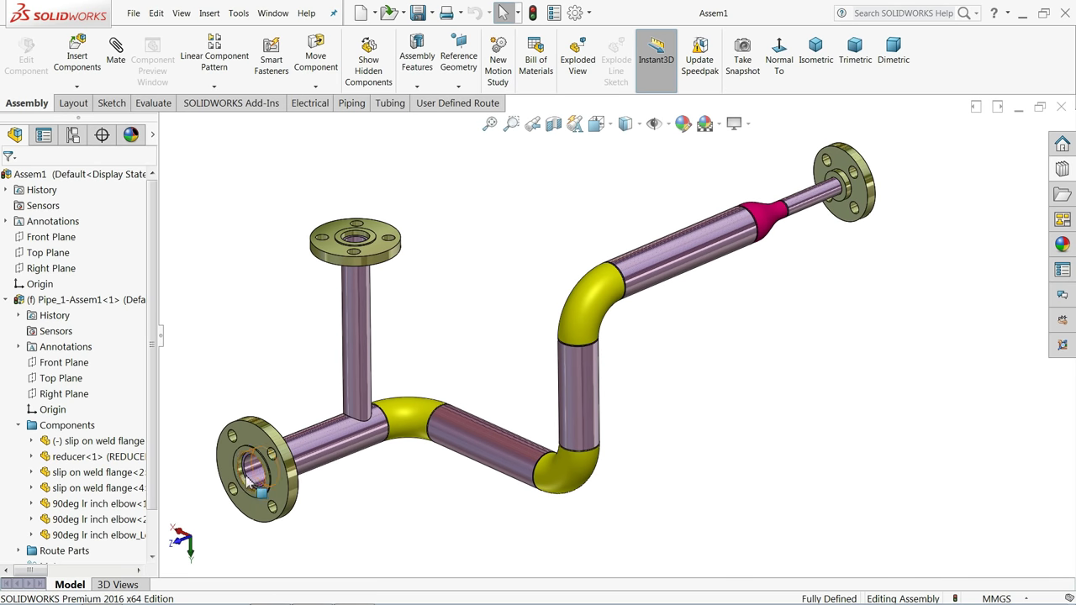
{"action": "left_click", "coordinate": [357, 307]}
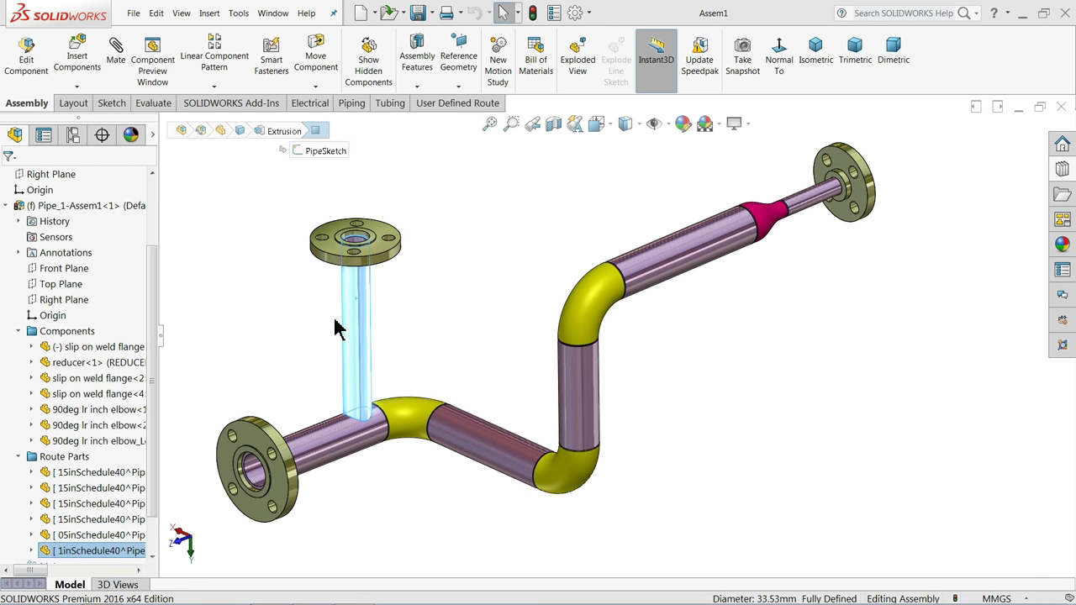
{"action": "right_click", "coordinate": [42, 561]}
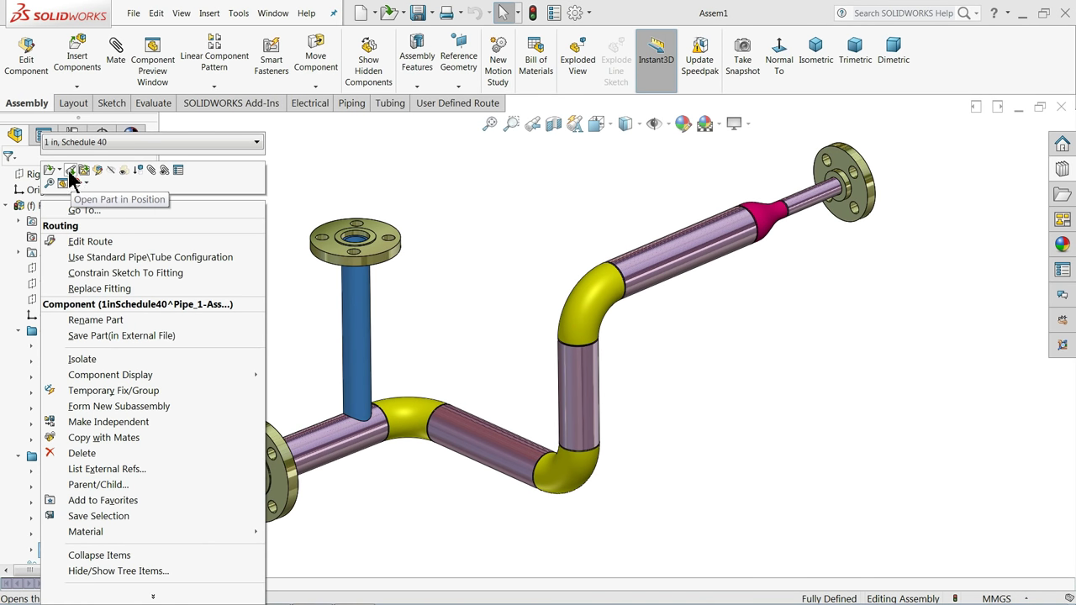
{"action": "left_click", "coordinate": [43, 168]}
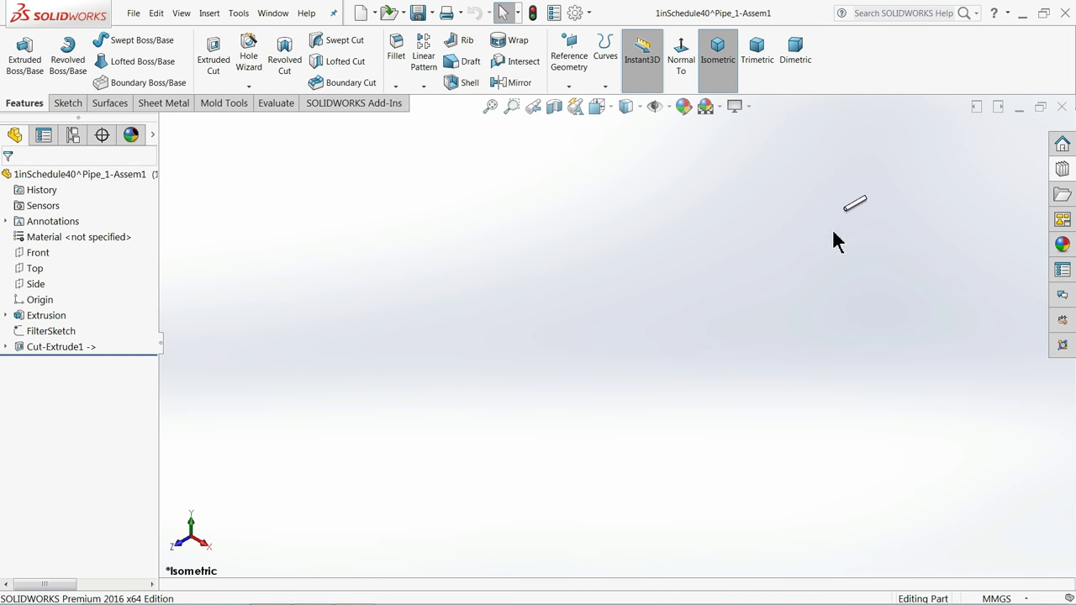
{"action": "key", "text": "f"}
{"action": "middle_click_drag", "start_coordinate": [610, 305], "coordinate": [689, 308]}
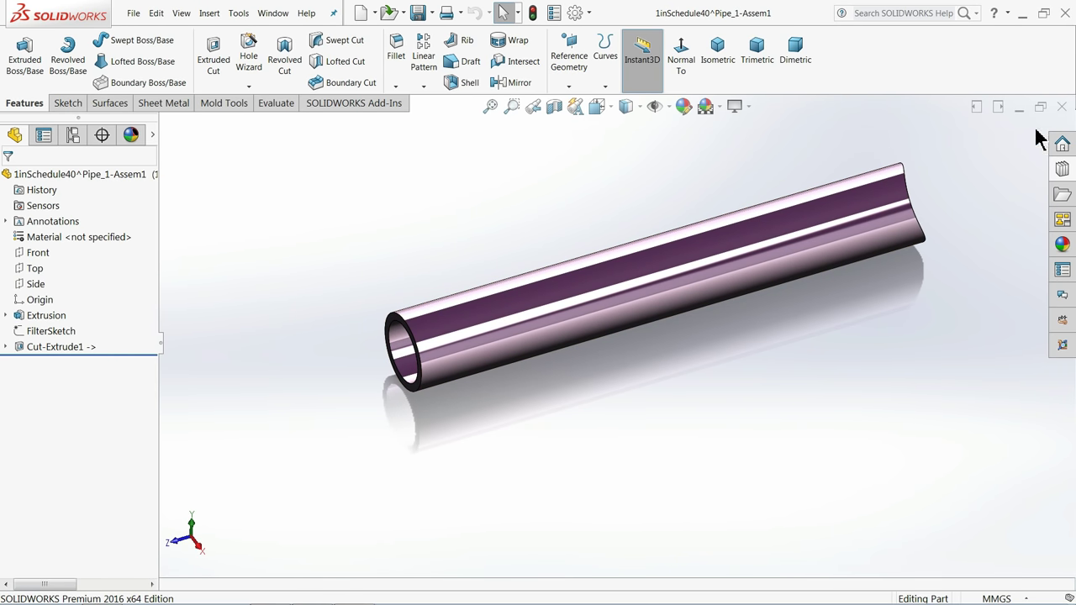
{"action": "left_click", "coordinate": [25, 317]}
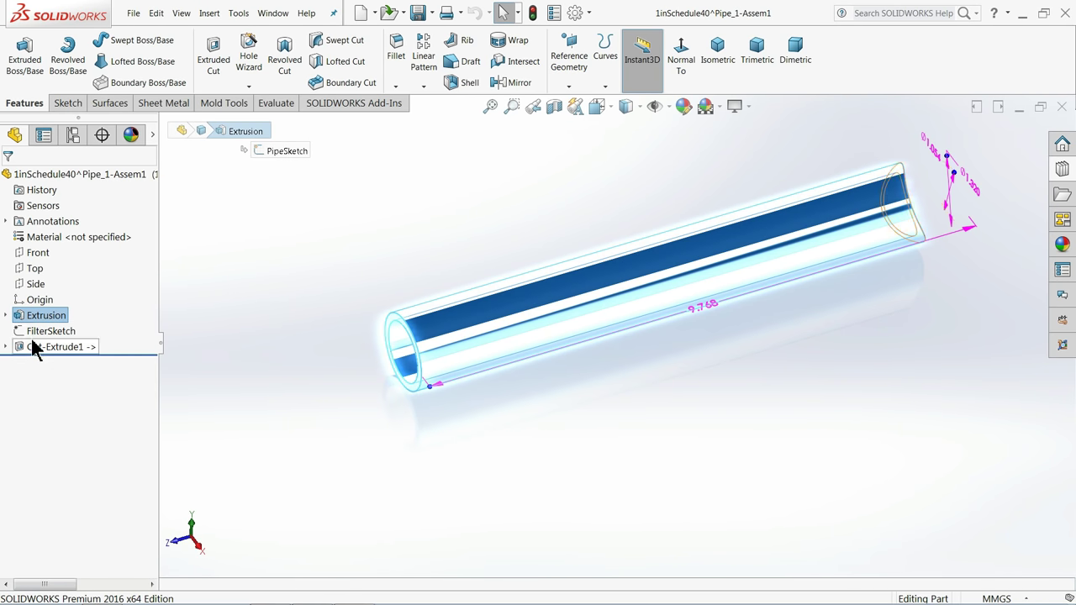
{"action": "left_click", "coordinate": [35, 346]}
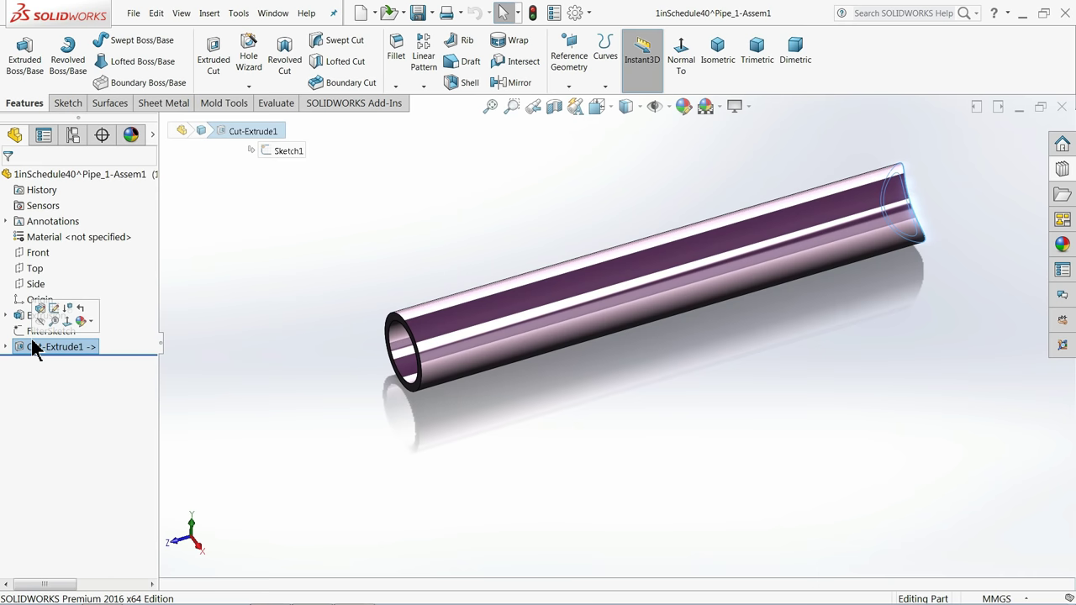
{"action": "left_click", "coordinate": [1061, 107]}
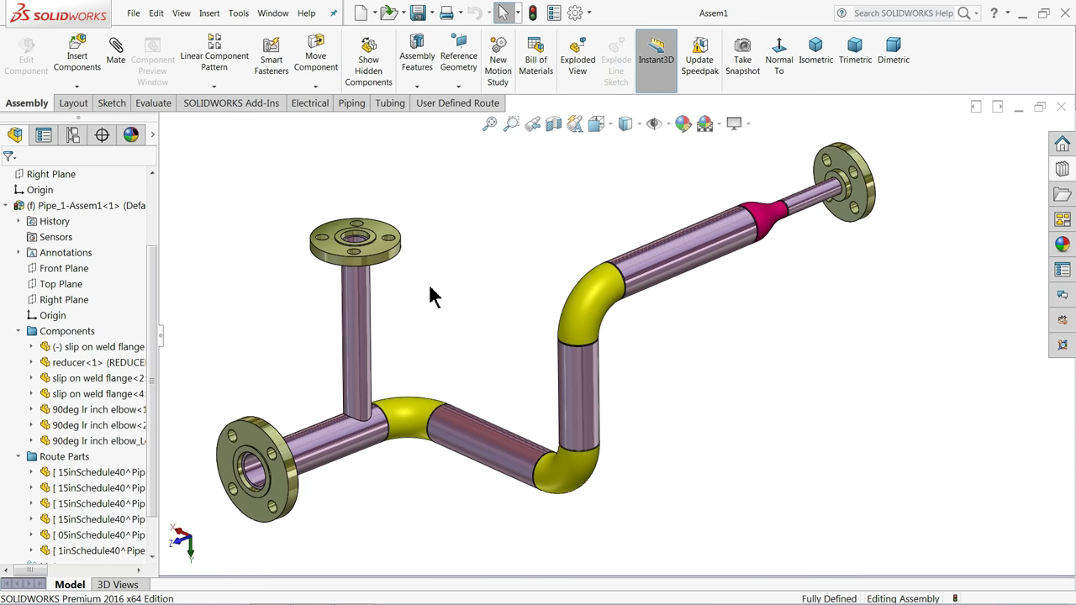
Step: Open the pink reducer as its own part and view it from the side
{"action": "left_click", "coordinate": [766, 225]}
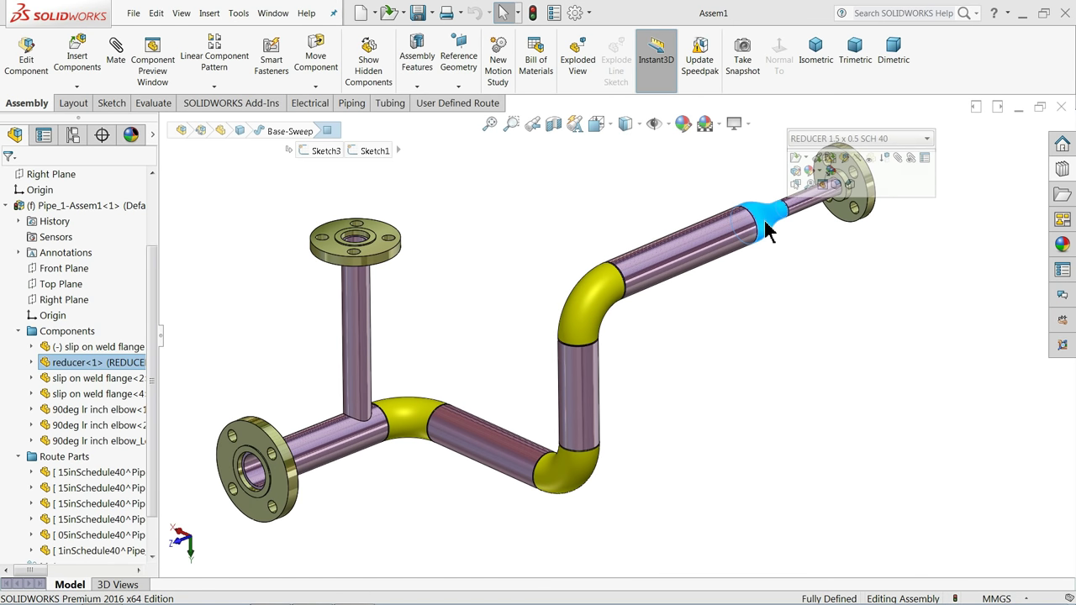
{"action": "left_click", "coordinate": [796, 159]}
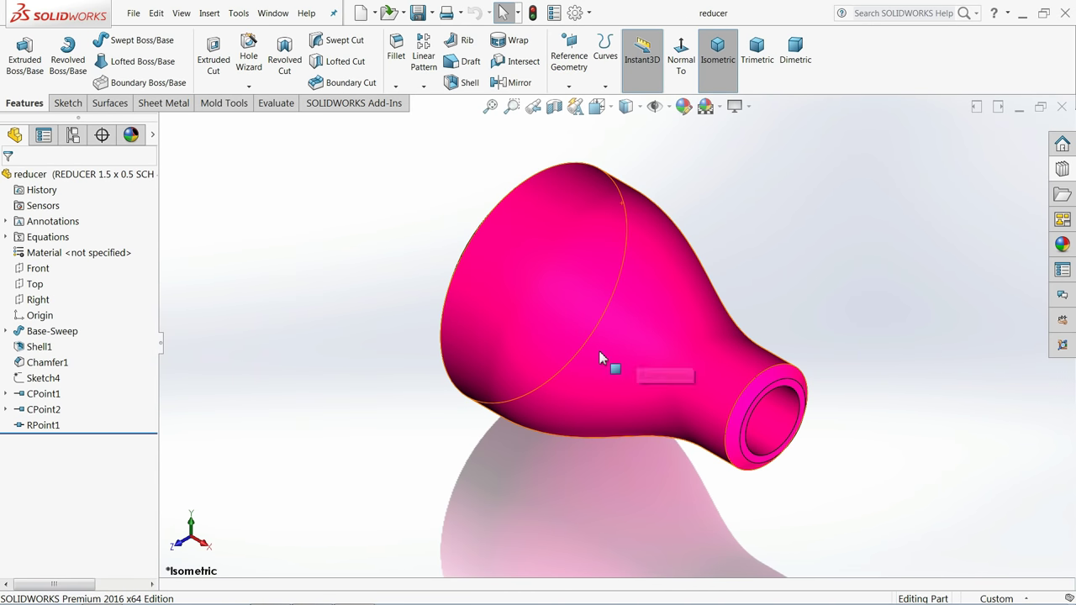
{"action": "middle_click_drag", "start_coordinate": [619, 271], "coordinate": [630, 428]}
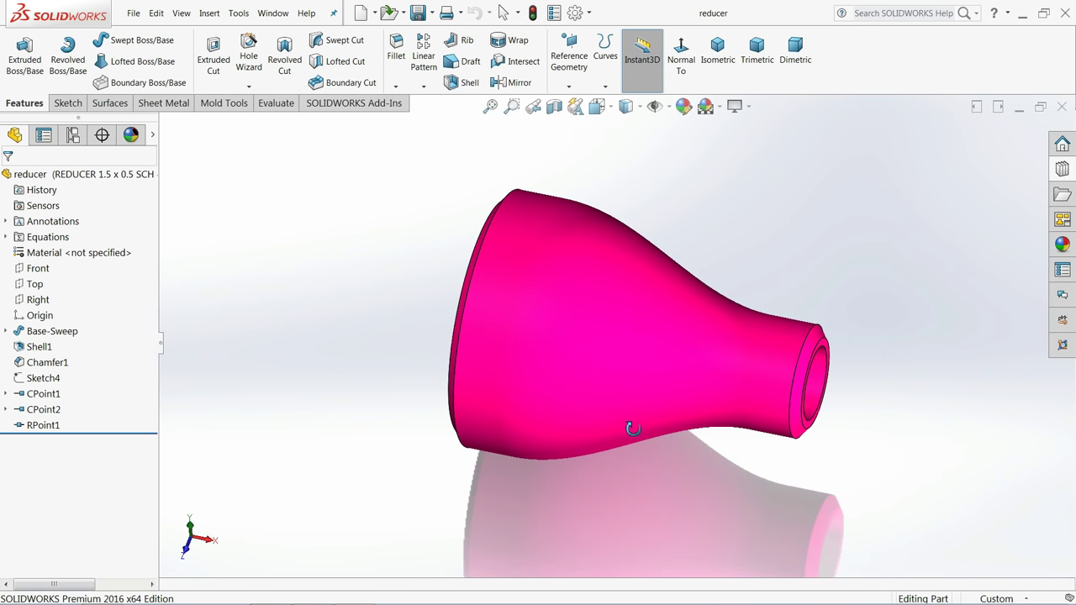
{"action": "scroll", "coordinate": [630, 427], "scroll_direction": "down", "scroll_amount": 2}
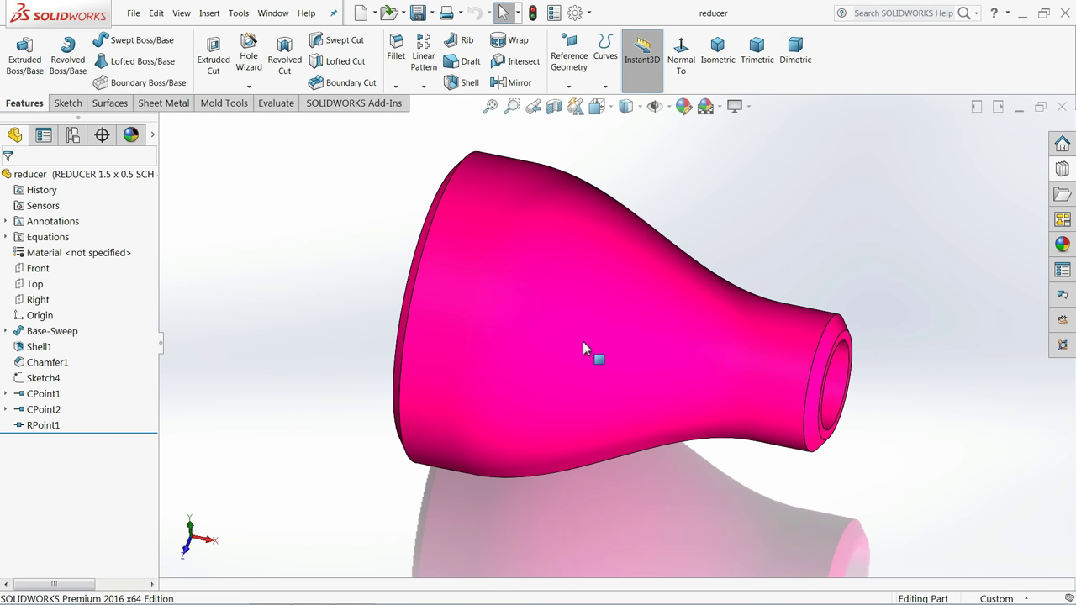